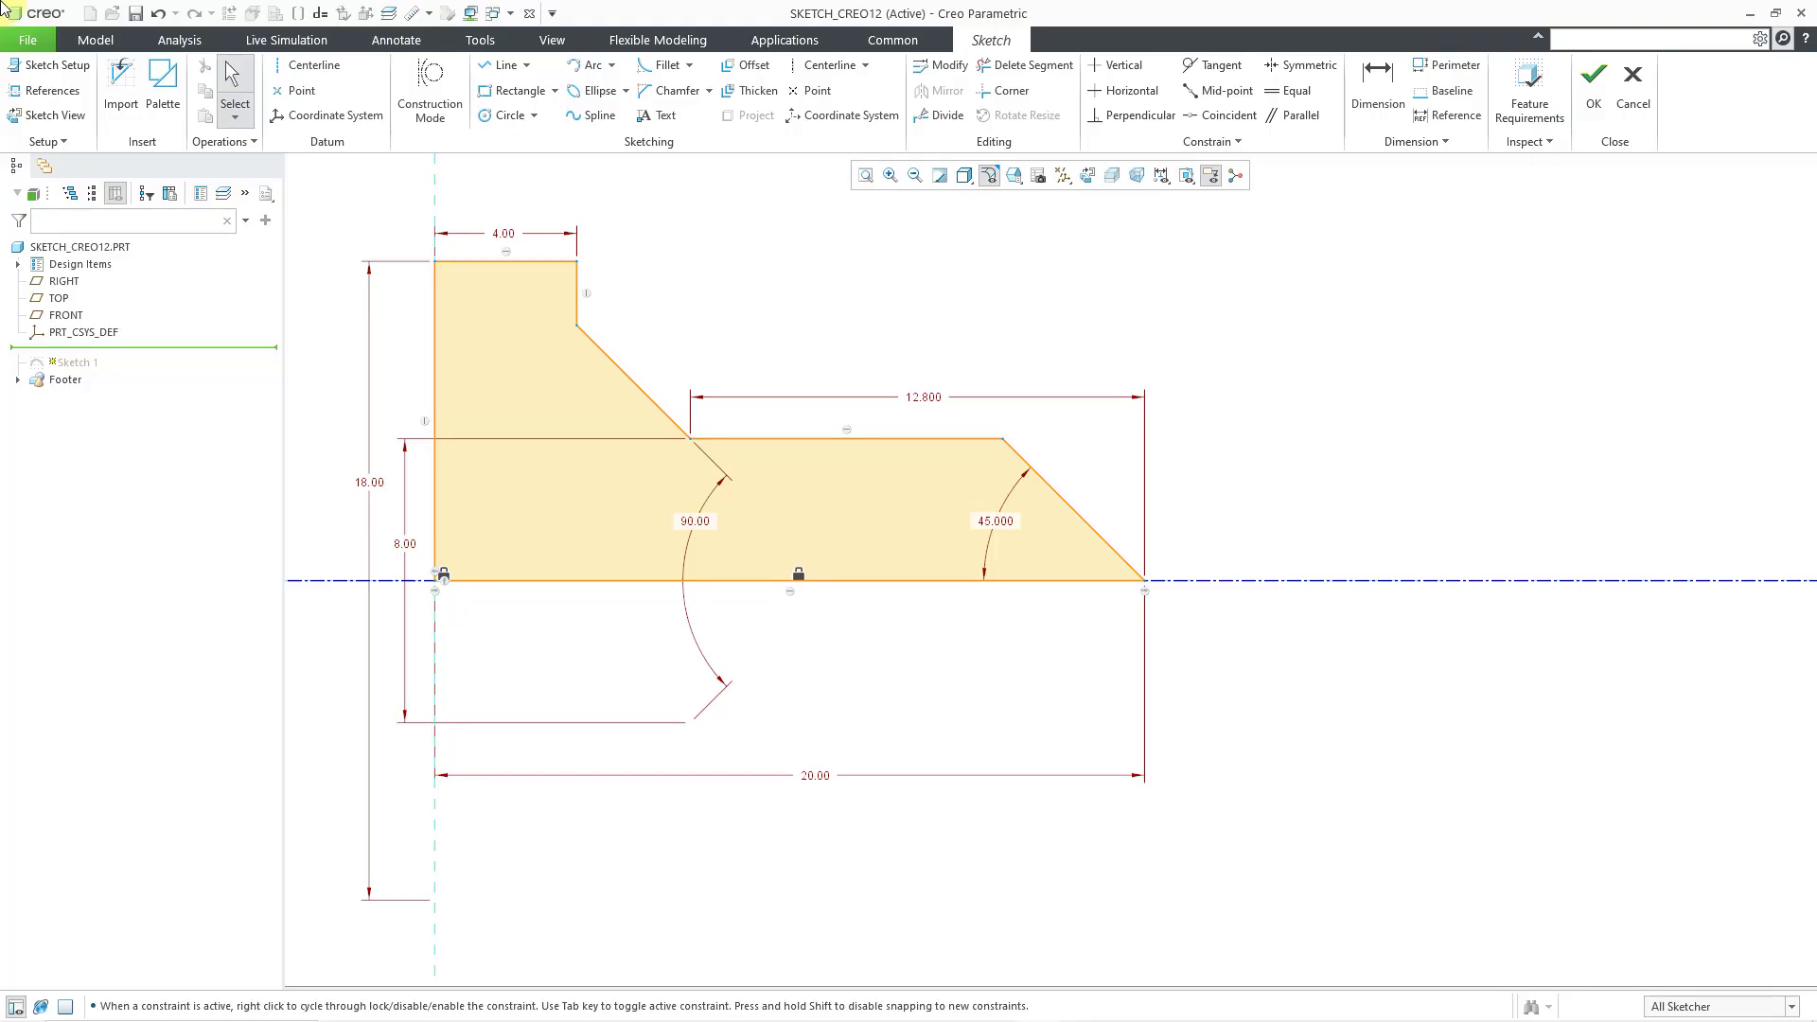
Switch the Line tool to Line Mid-point mode from the line type choices.
left_click(527, 66)
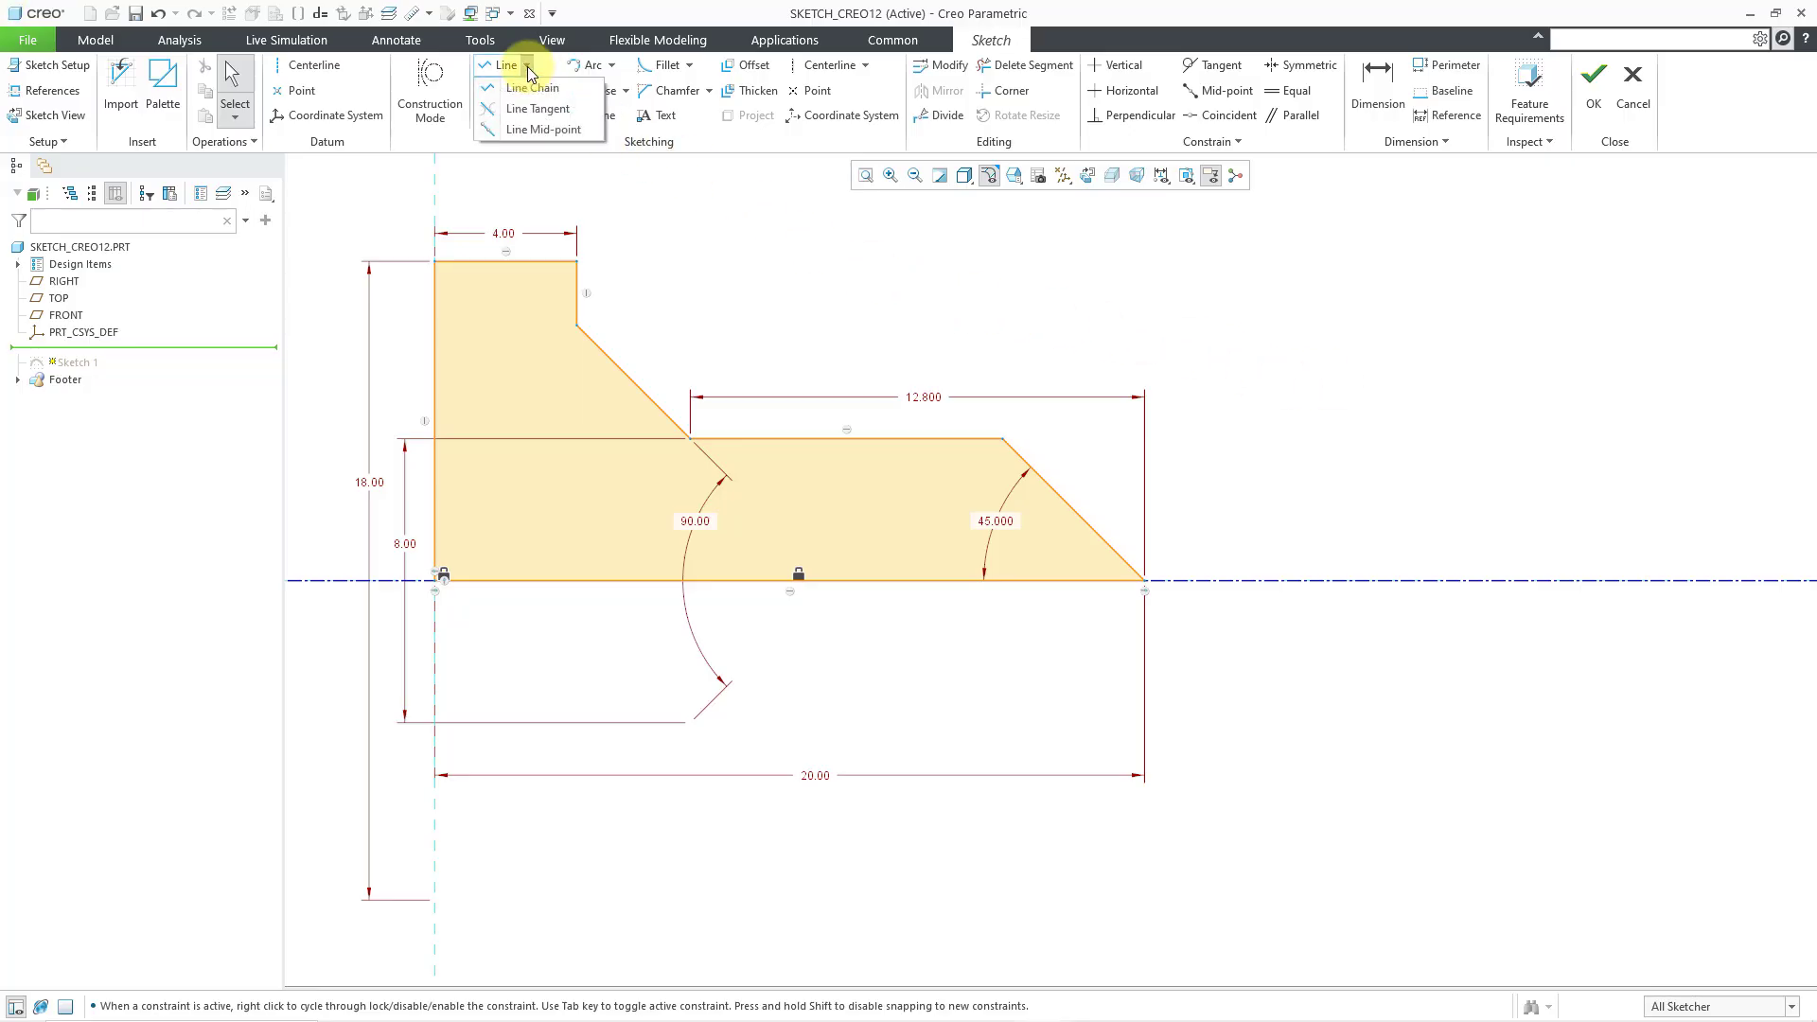
left_click(558, 130)
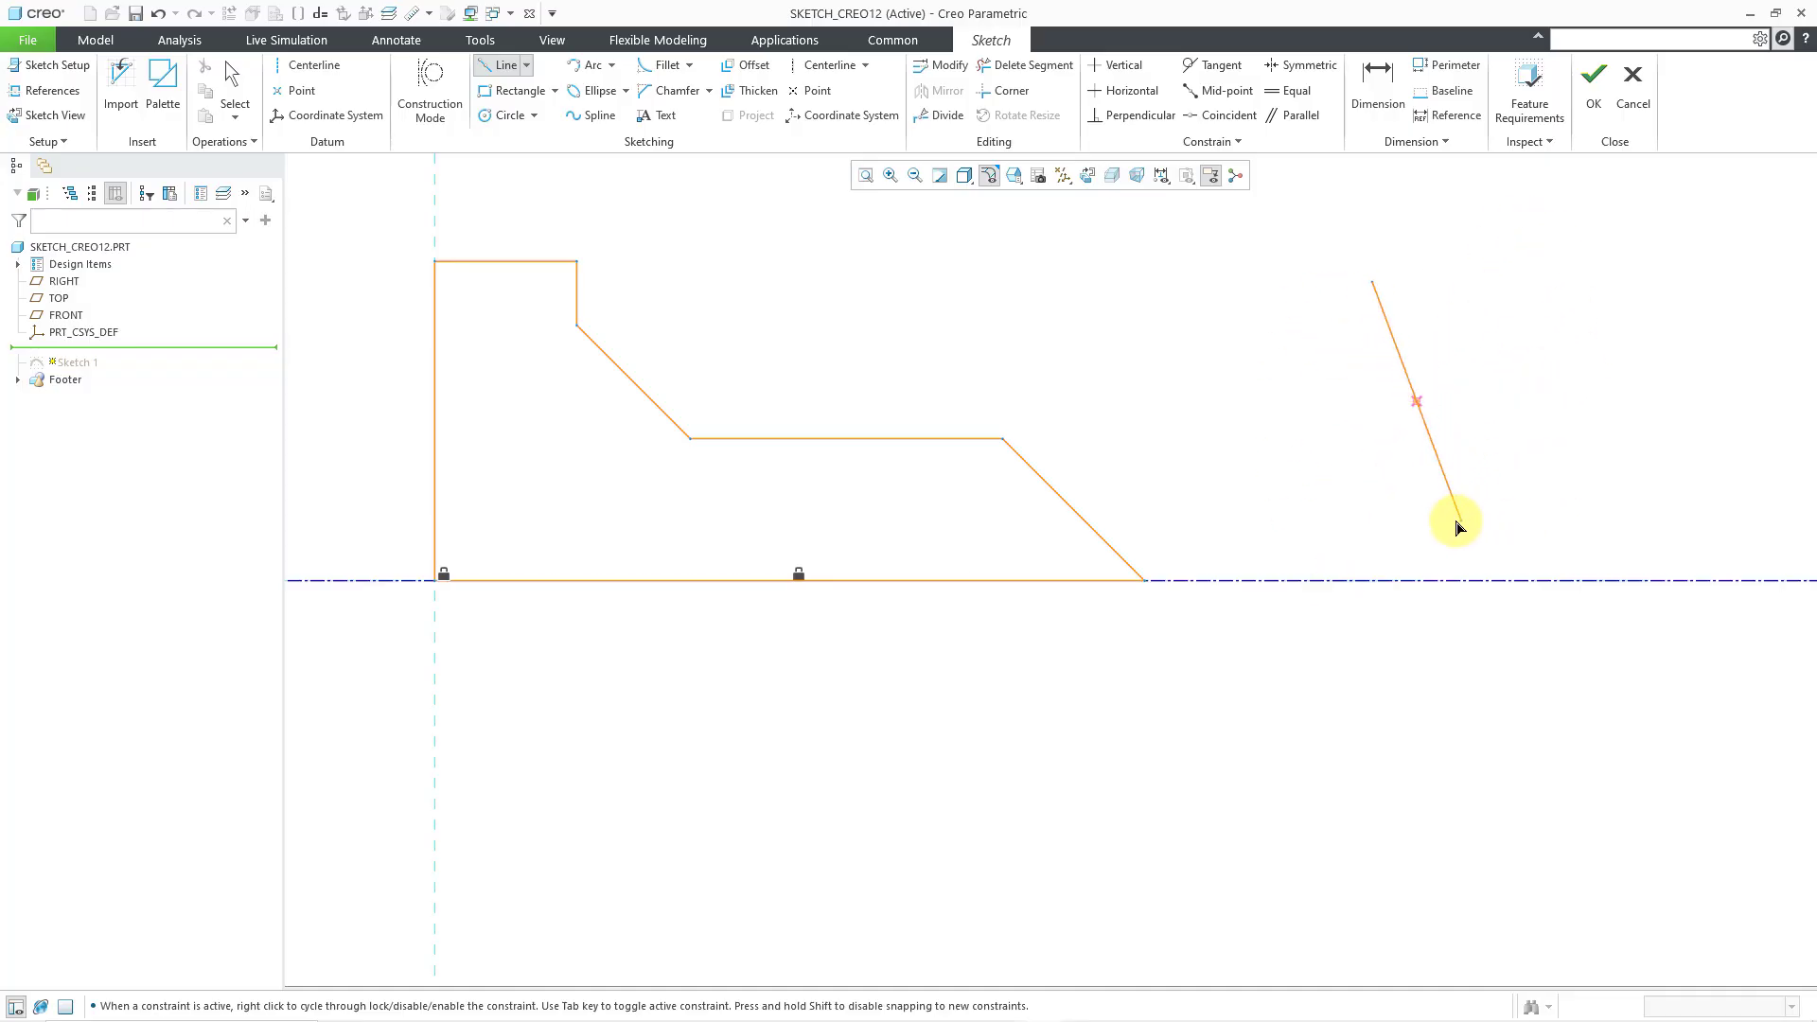
Finish the diagonal line, then add a vertical midpoint line across the edge and a horizontal line below.
left_click(1582, 546)
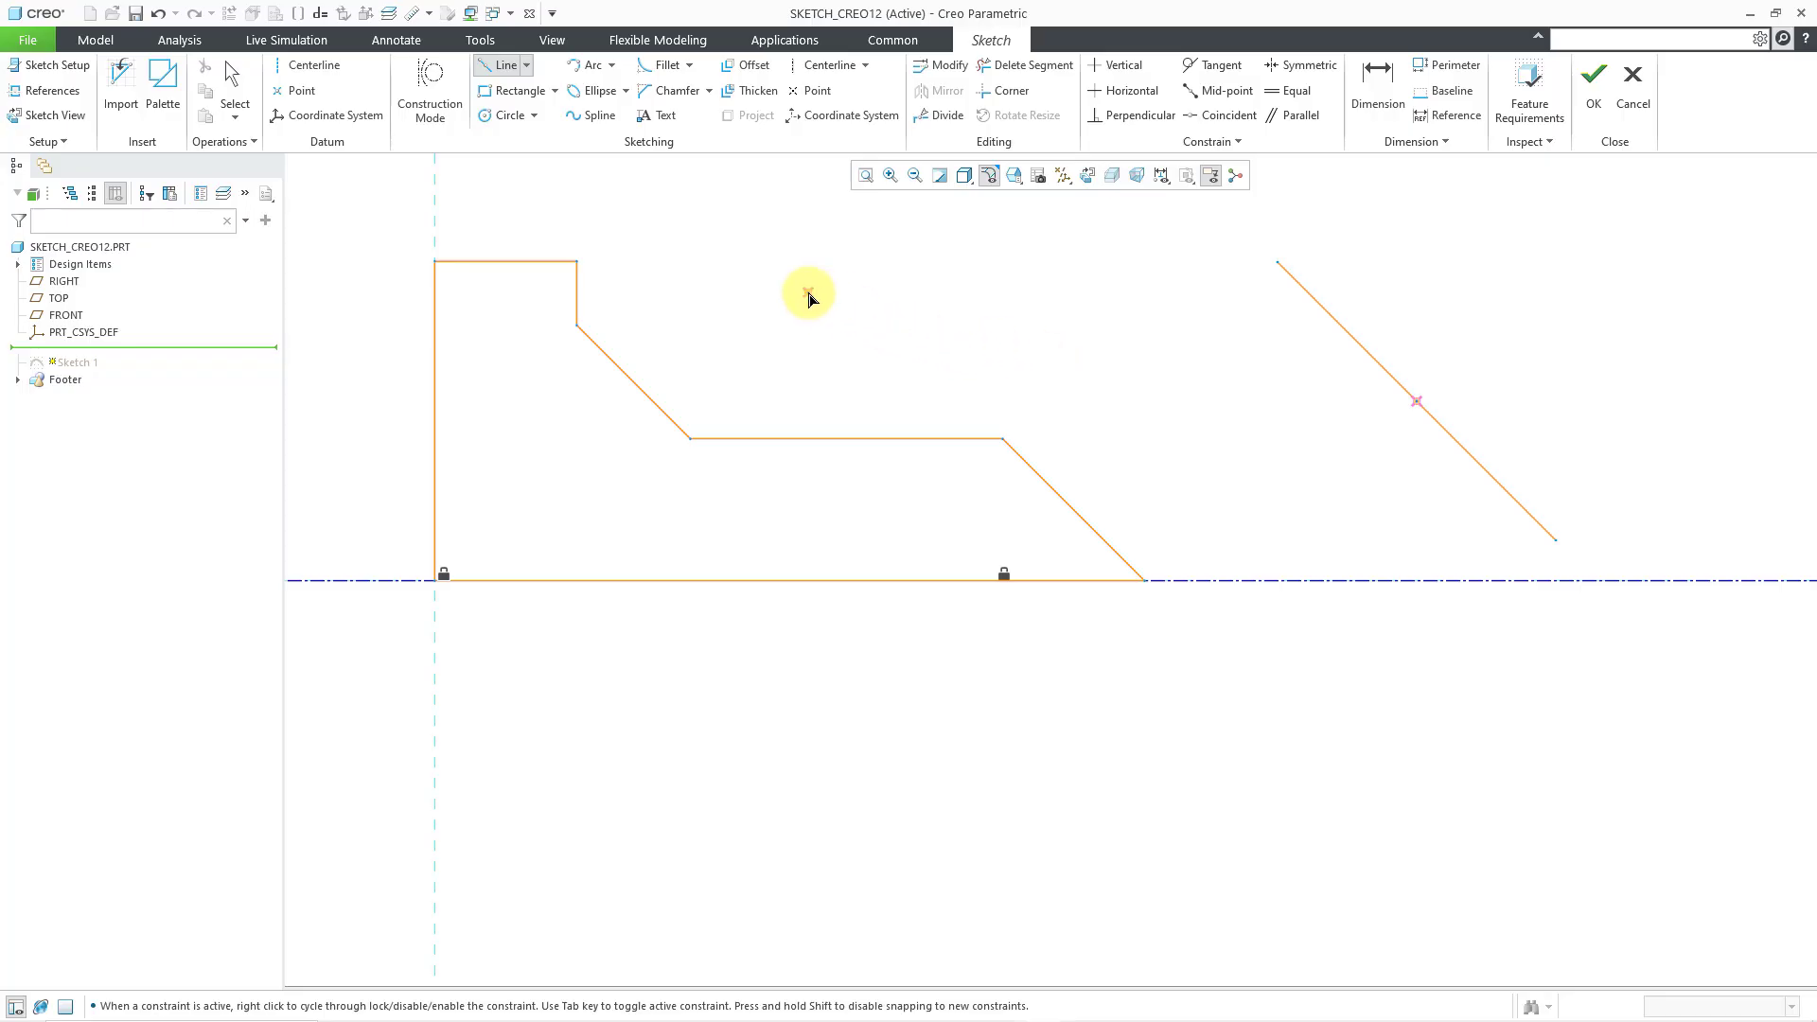
left_click(850, 445)
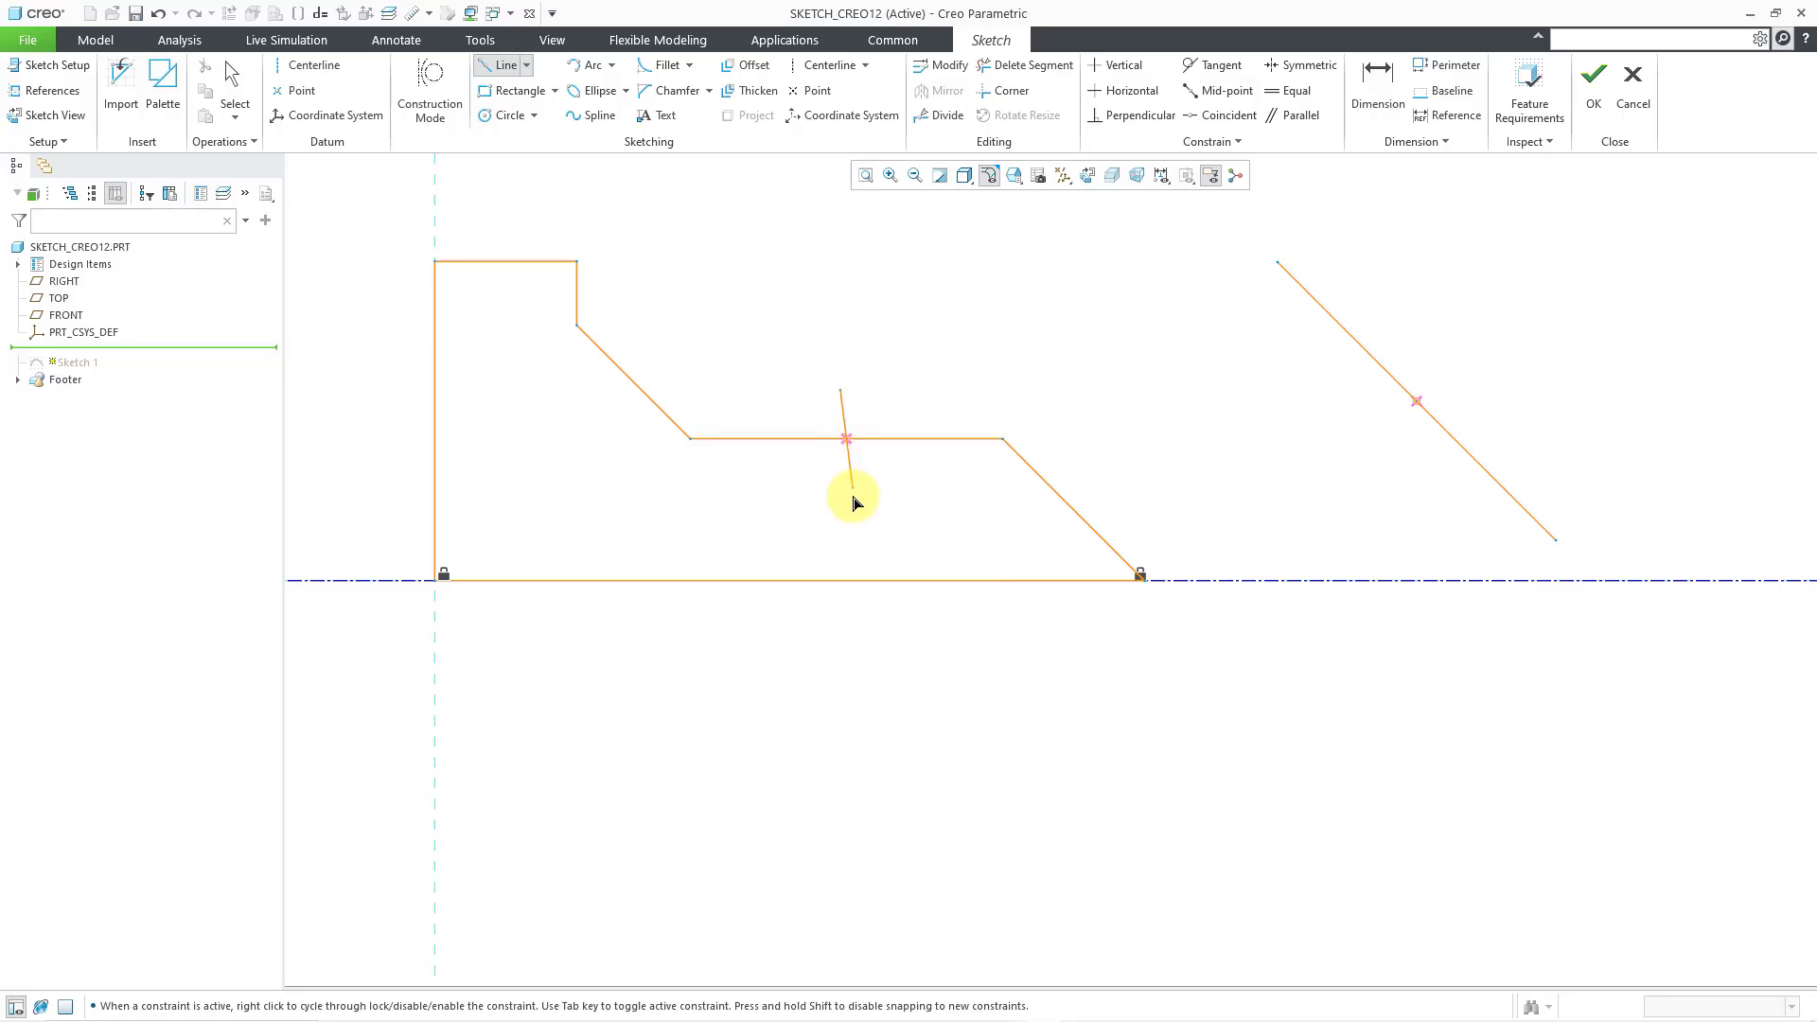
left_click(850, 584)
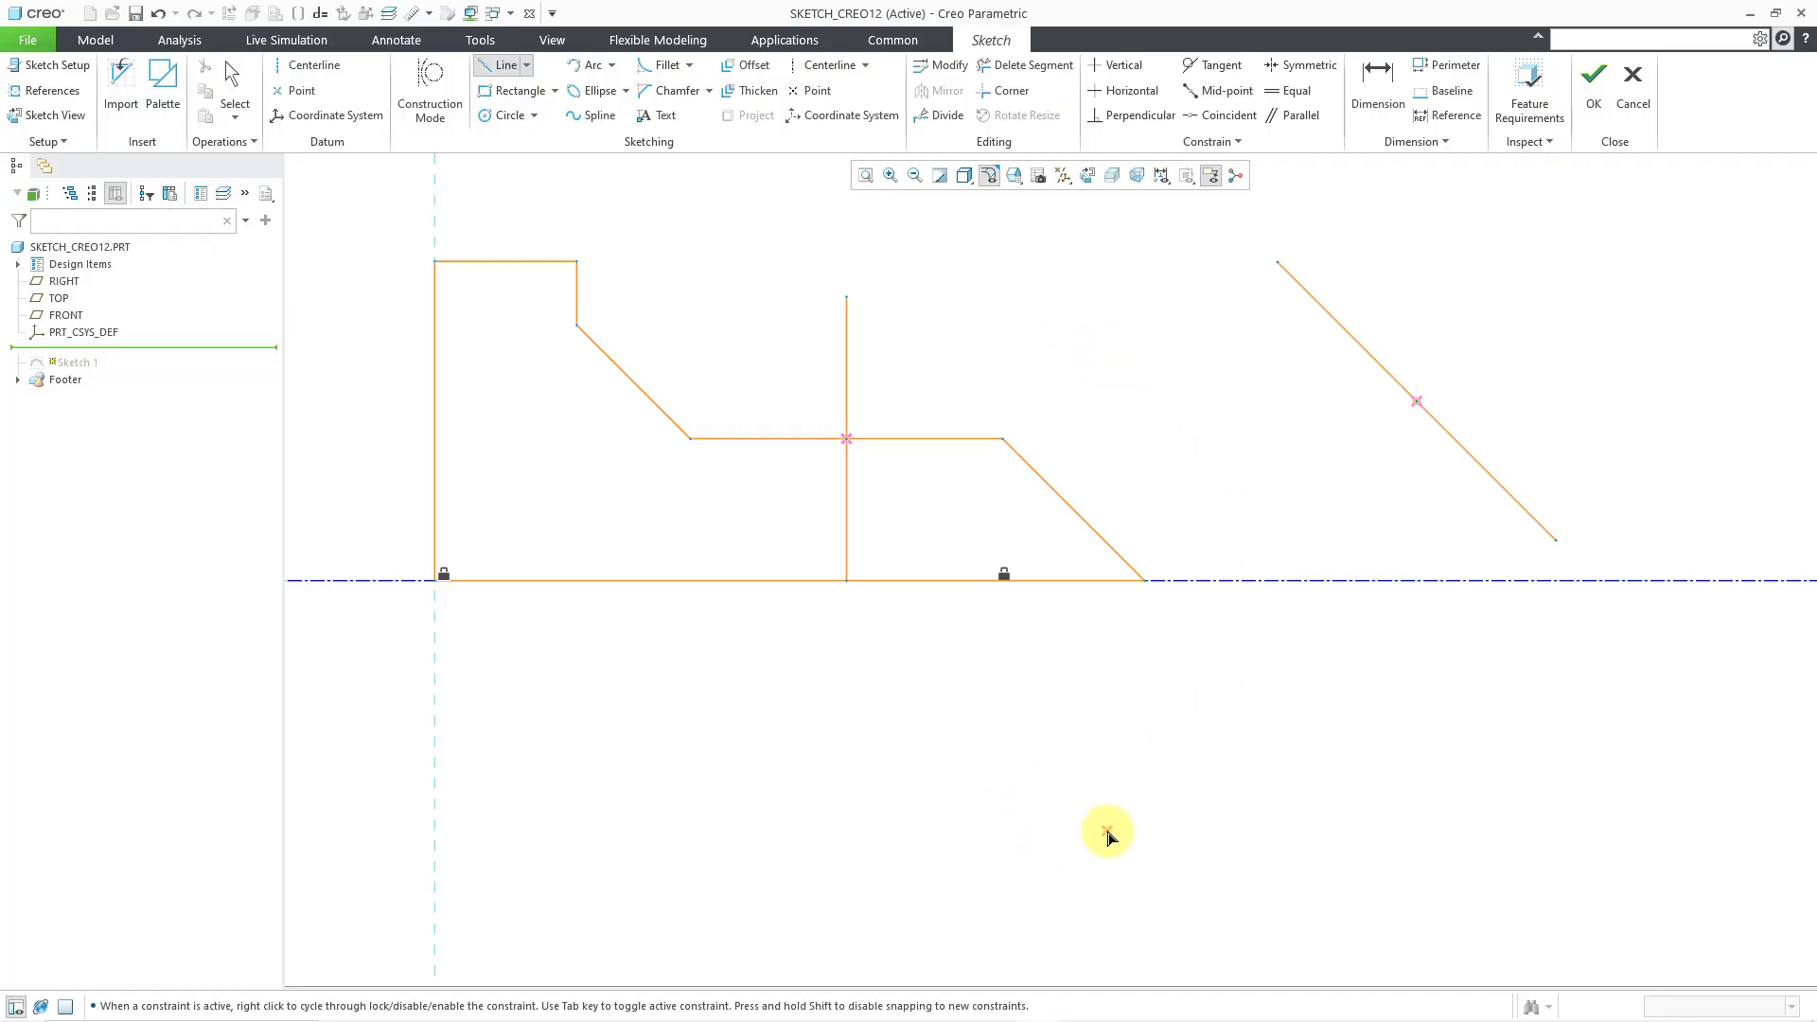
left_click(1140, 833)
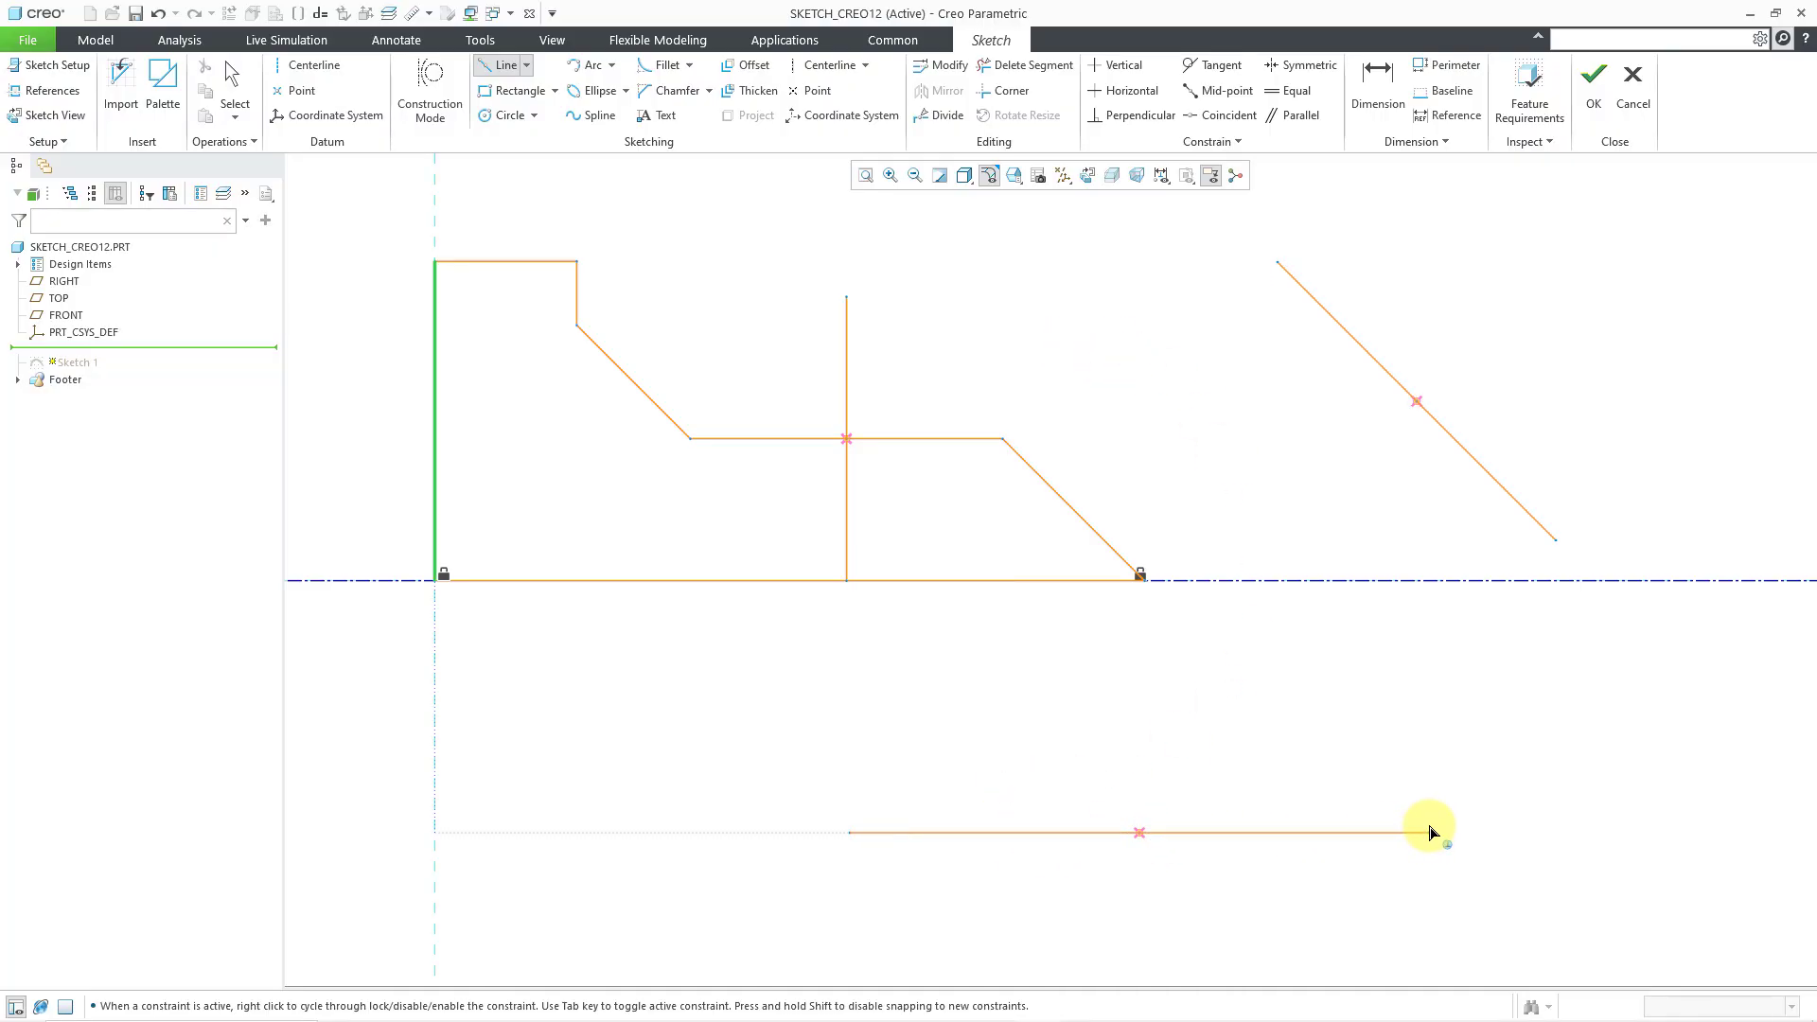
left_click(1510, 833)
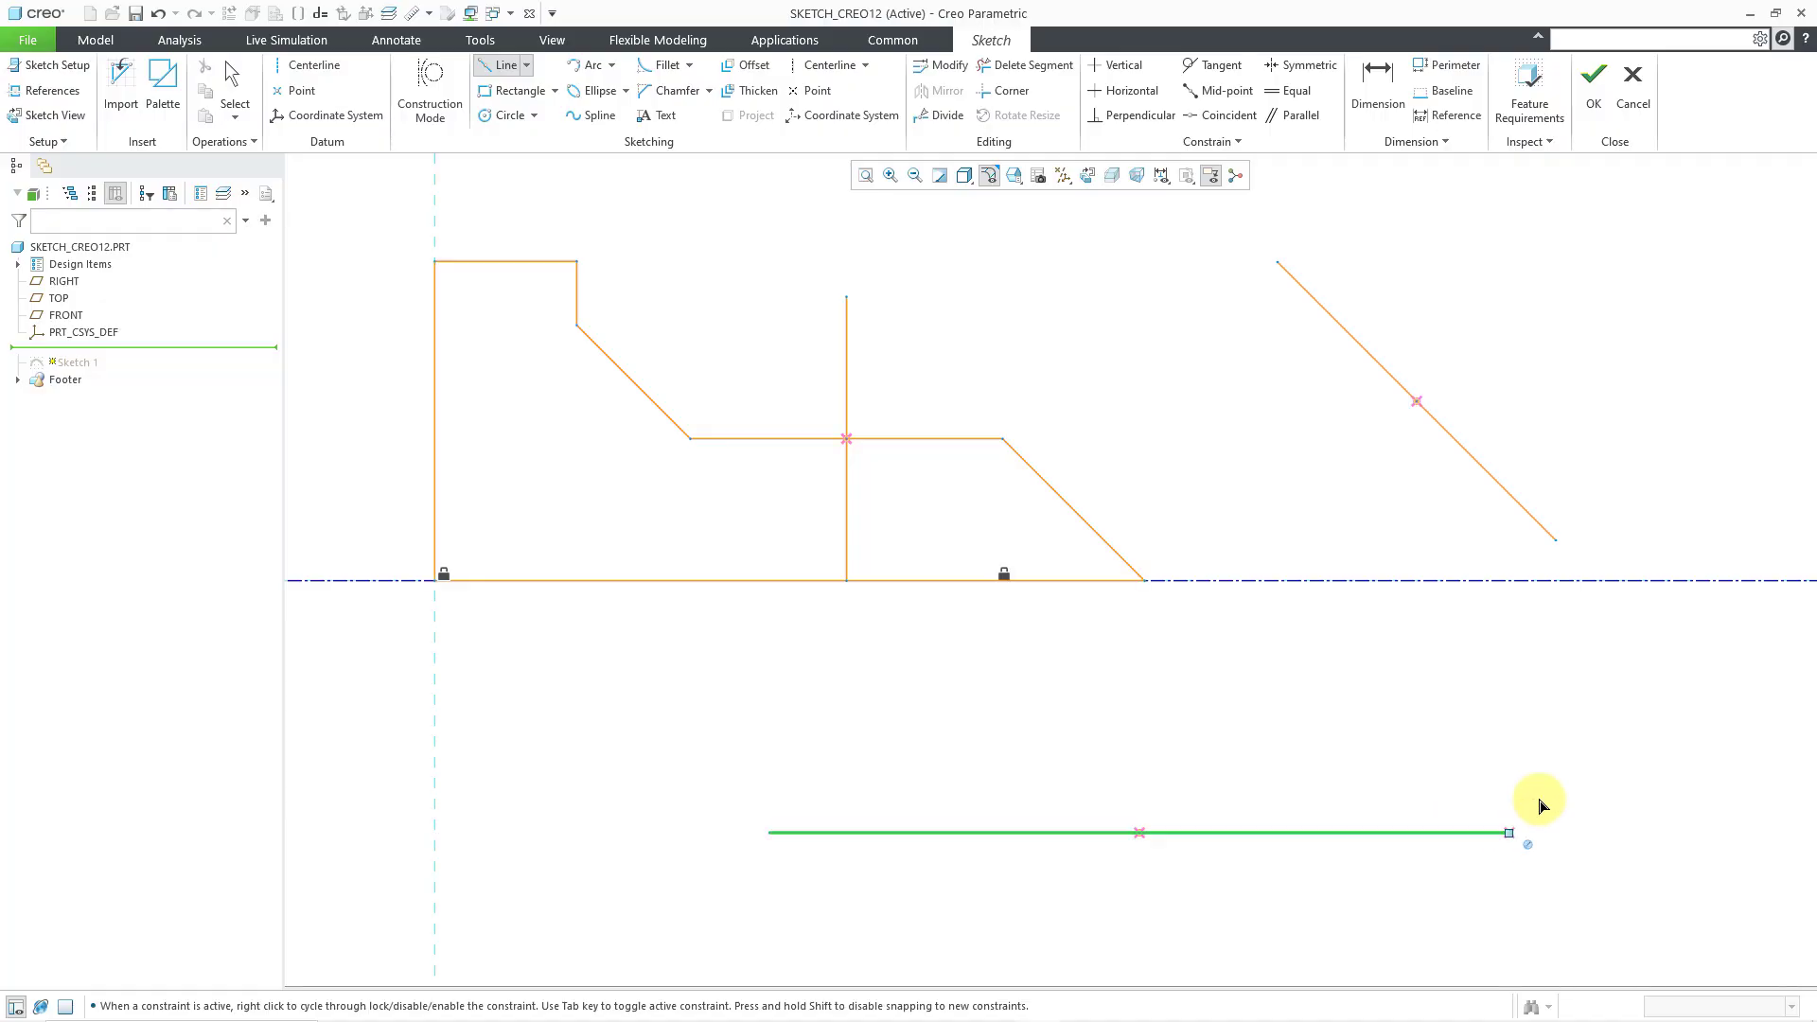
middle_click(1515, 699)
Turn off Dimensions Display in the Sketcher display filters and clear the line selection.
scroll(1594, 677, "down", 1)
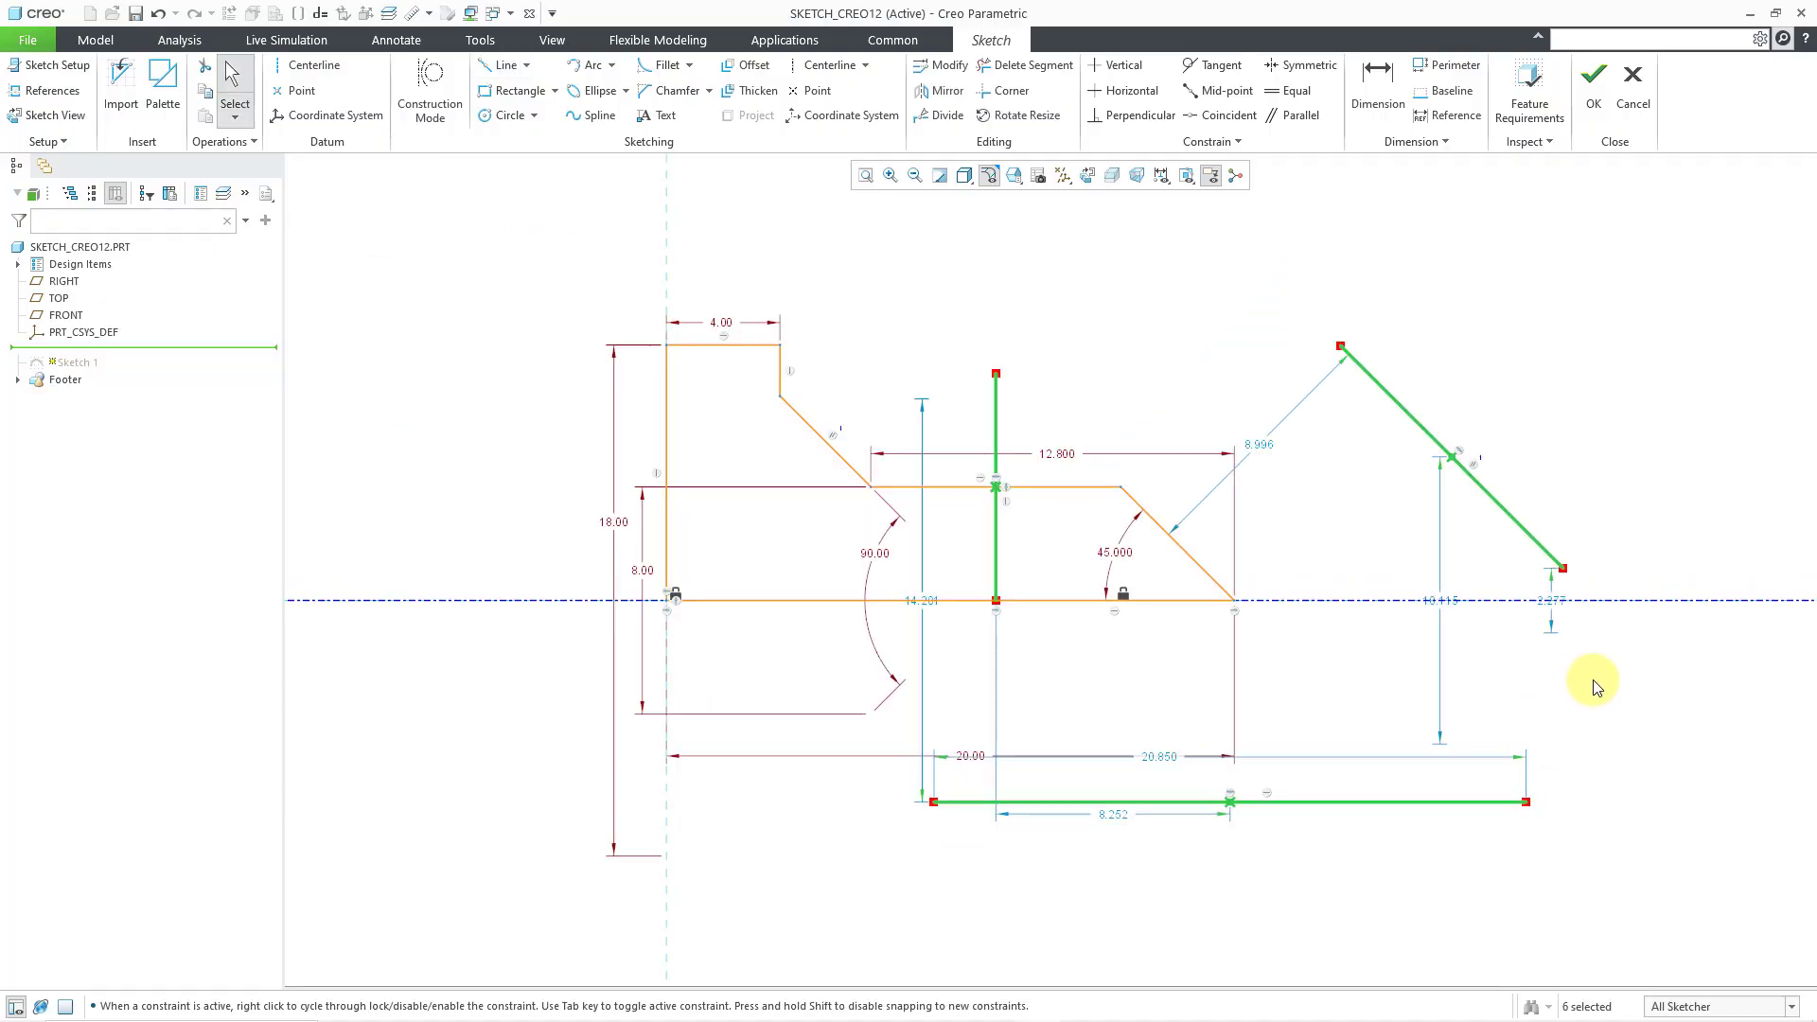
scroll(1567, 712, "up", 1)
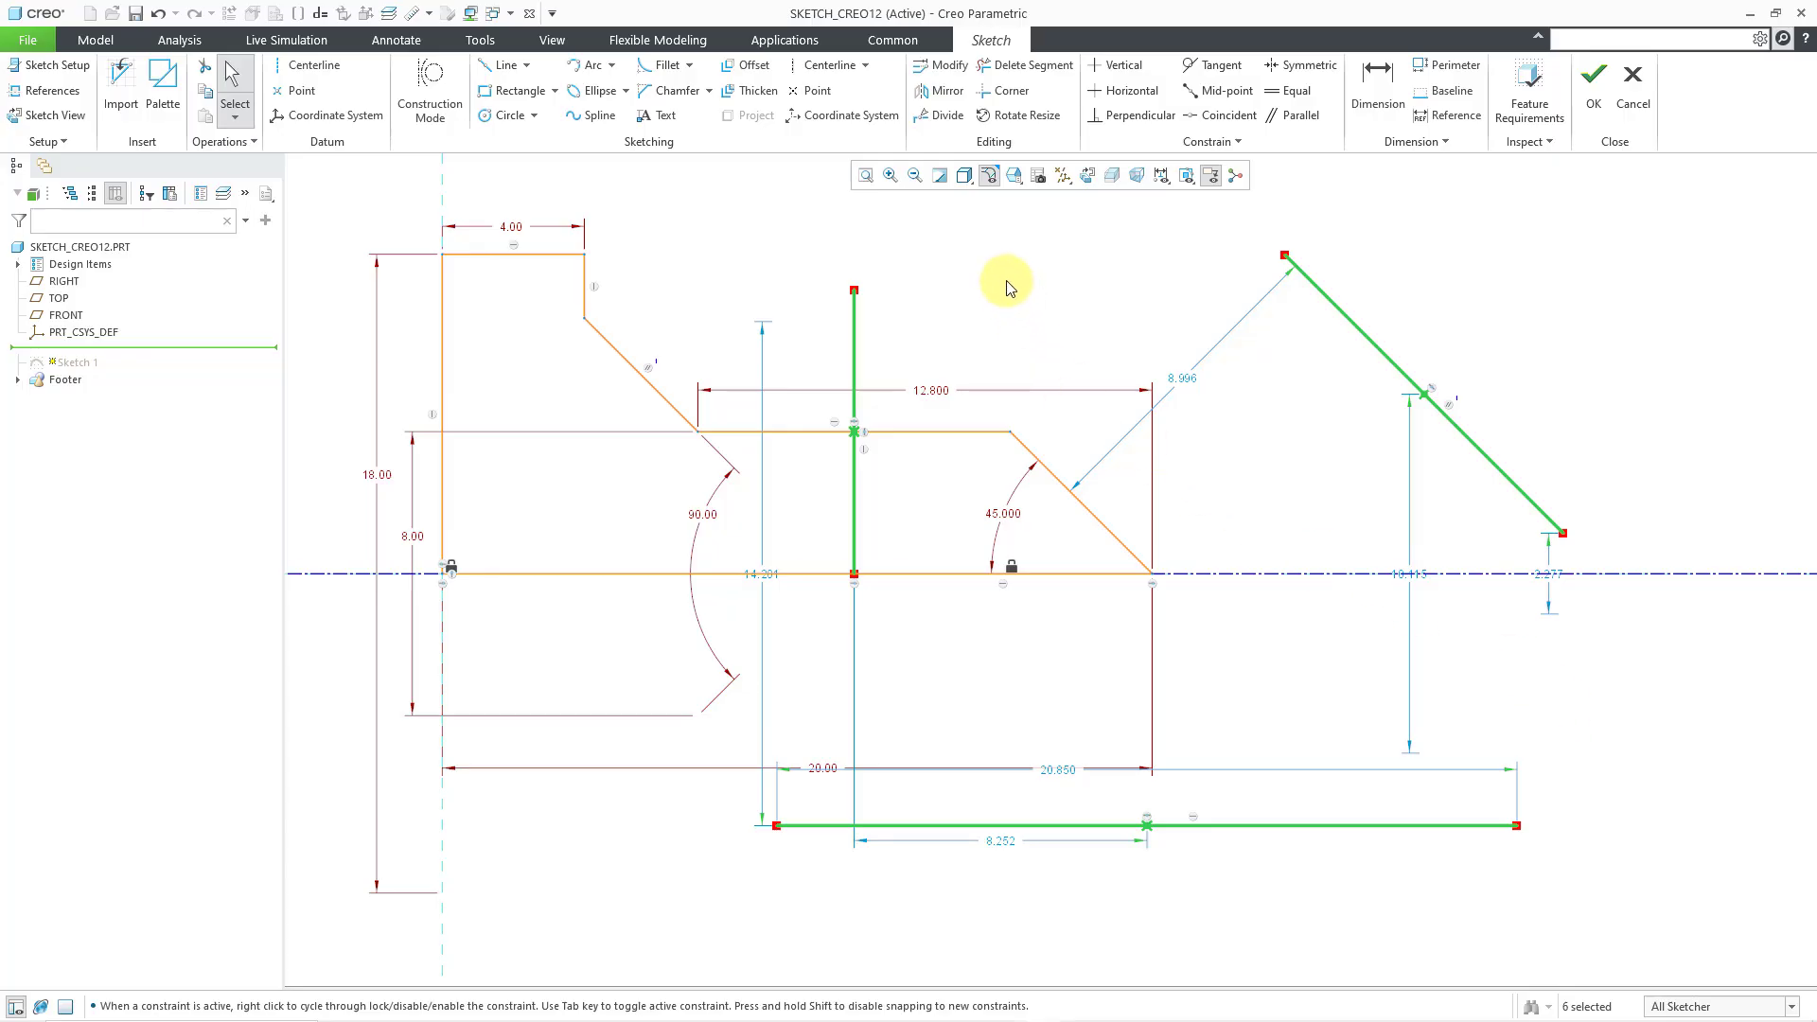
left_click(1161, 176)
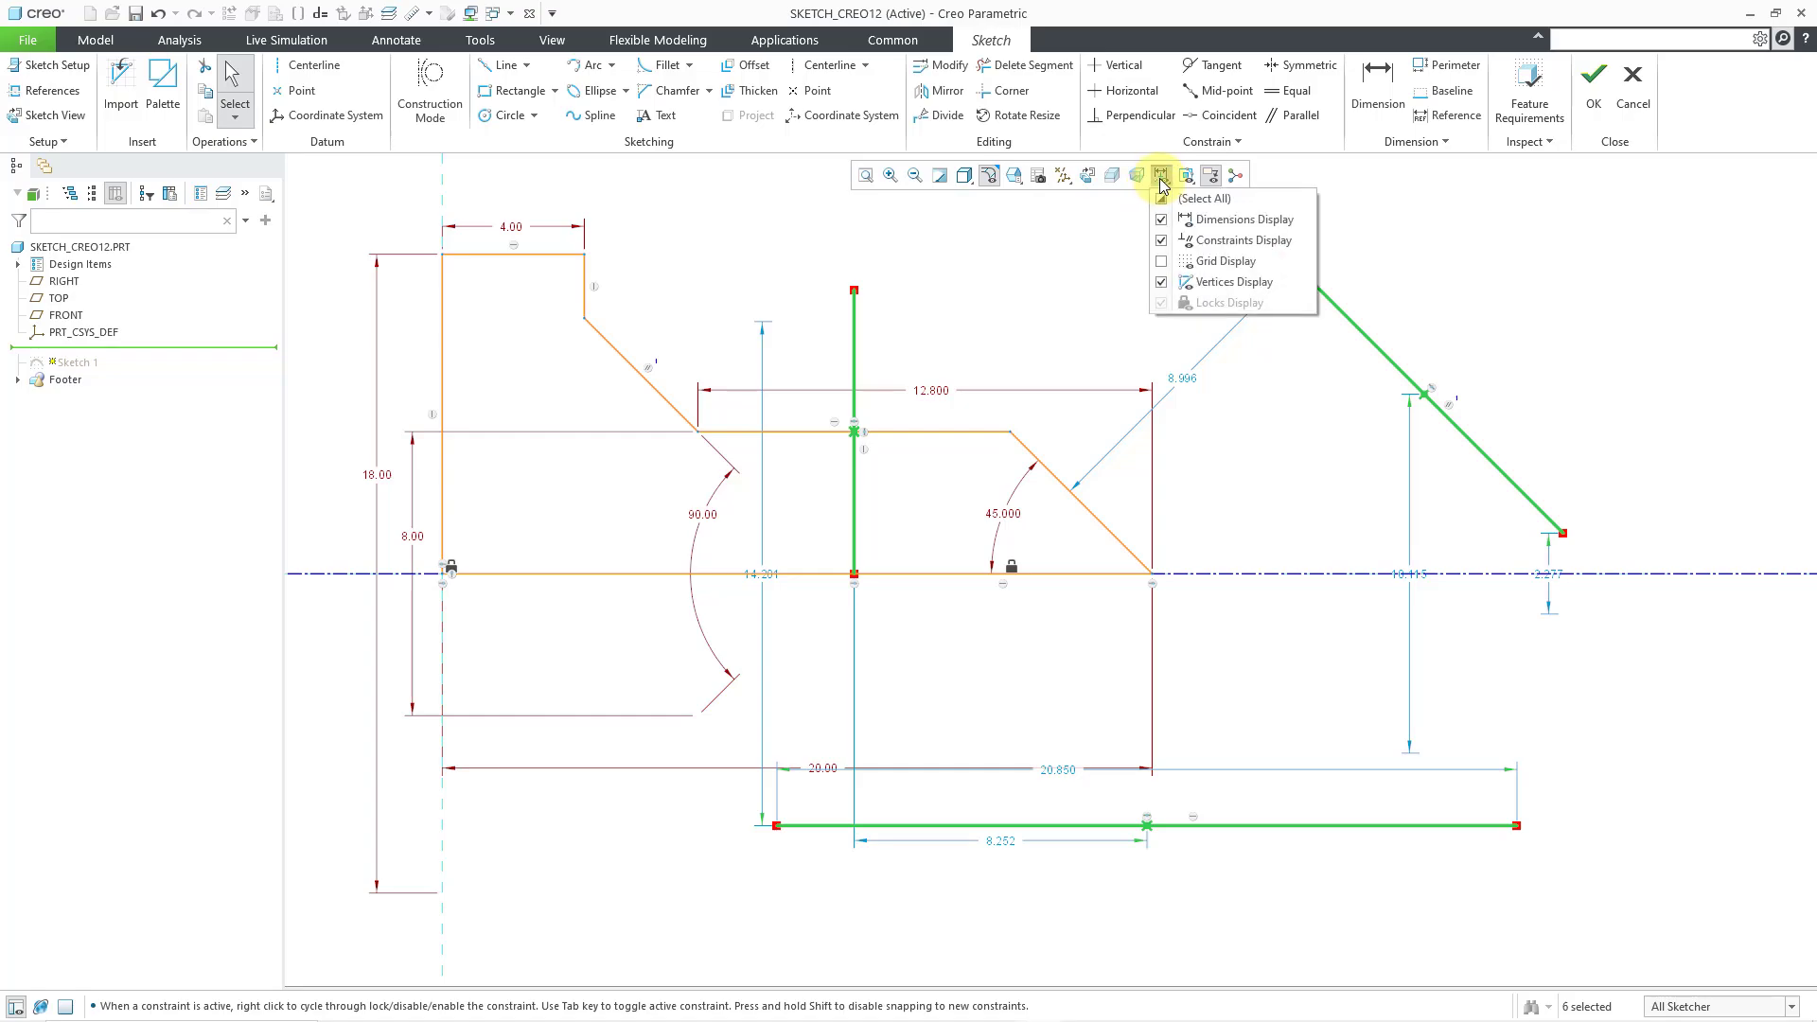
left_click(1231, 220)
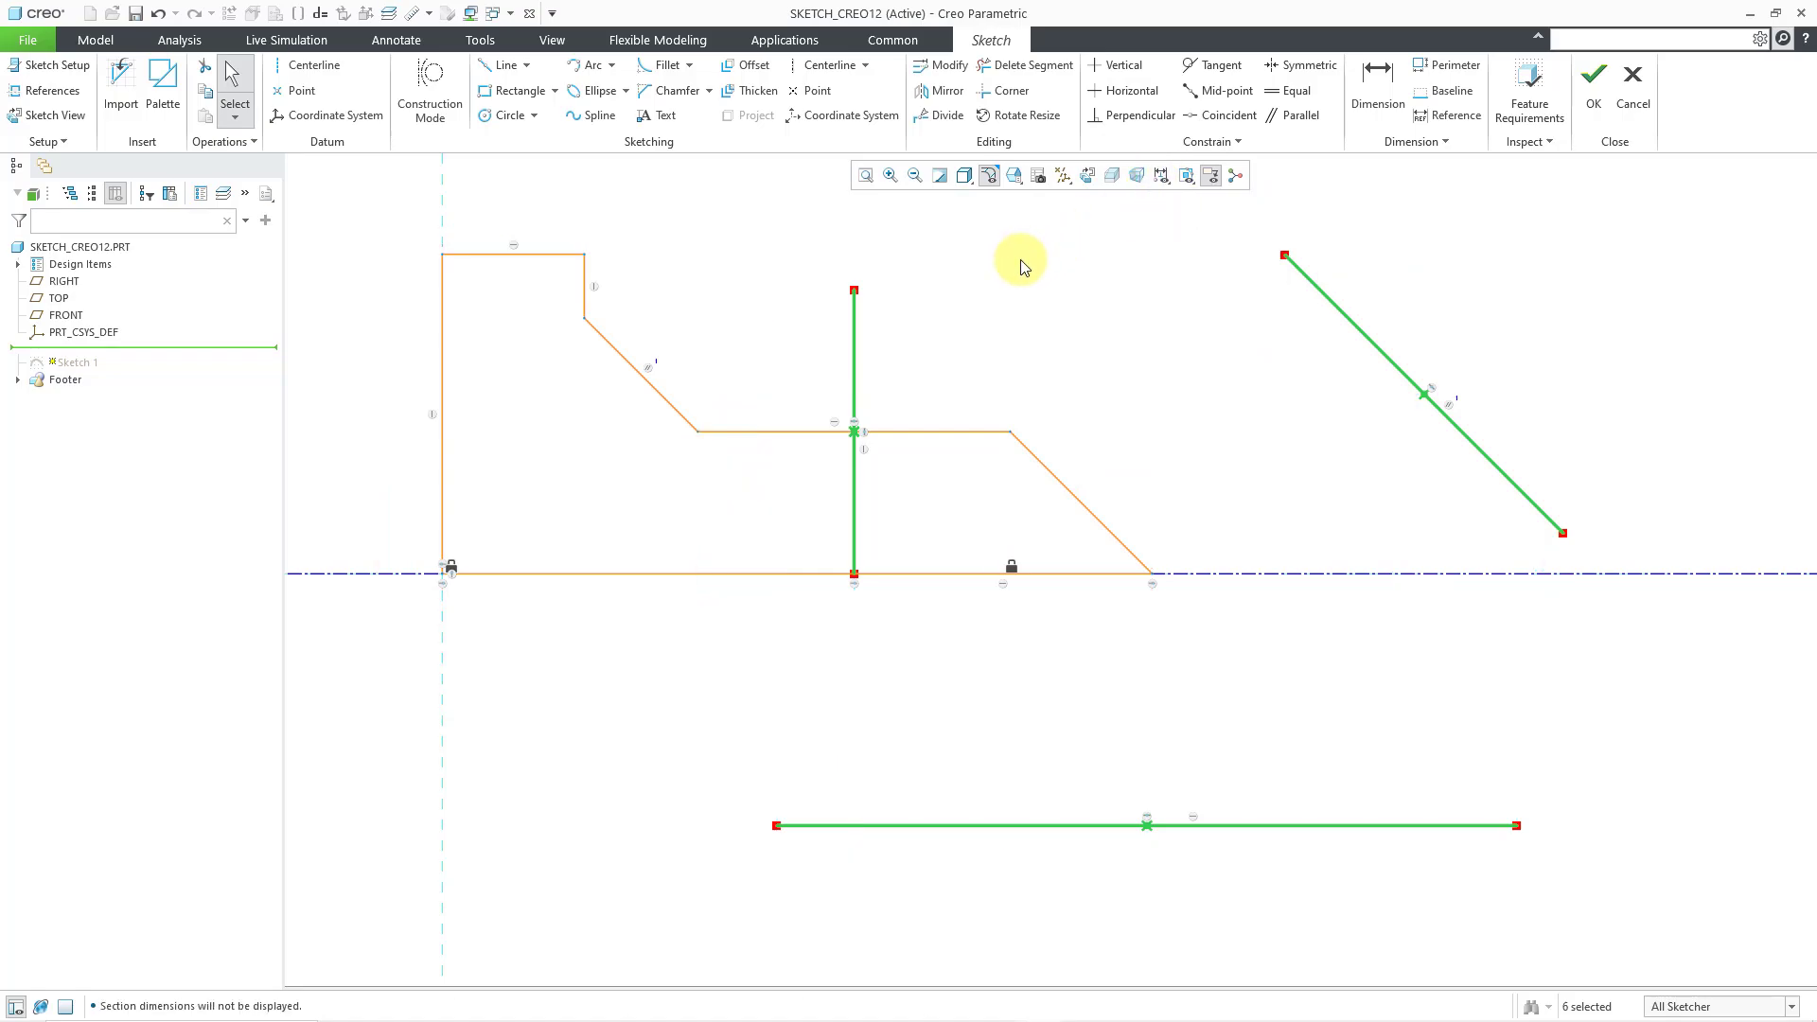
left_click(1020, 263)
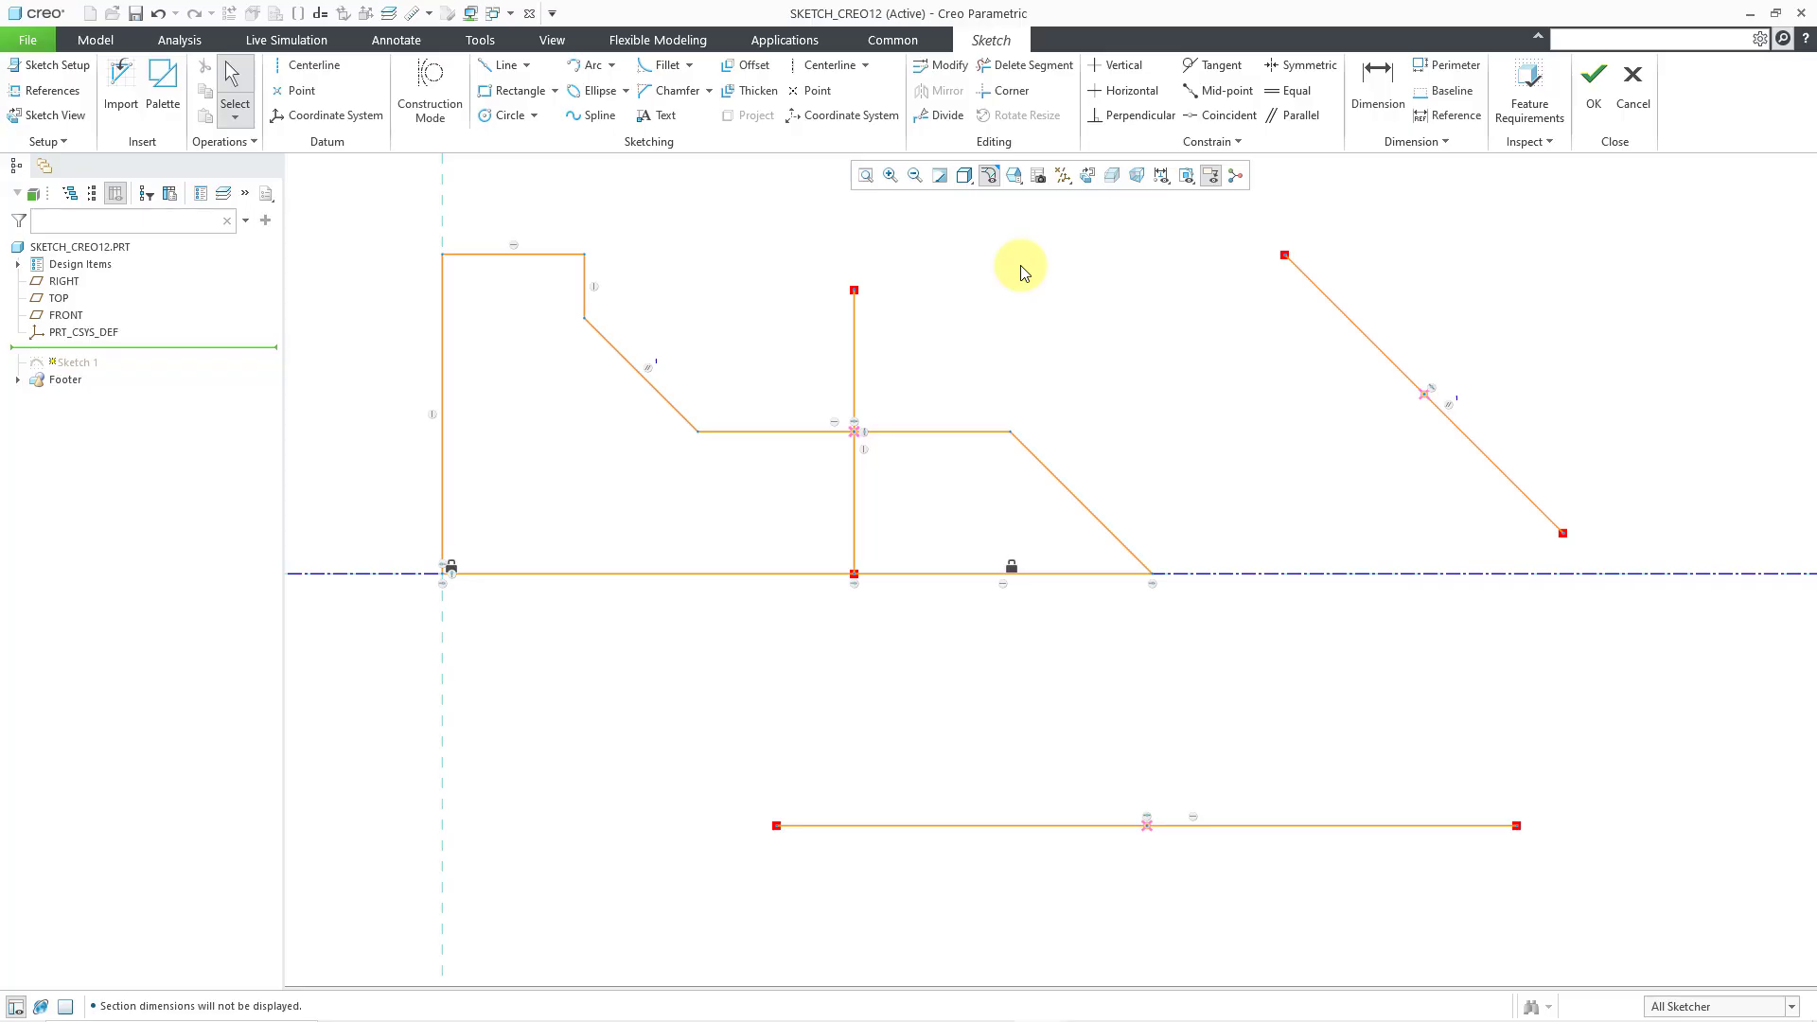
Delete the diagonal line, keeping its leftover midpoint point.
left_click(1357, 338)
left_click(1358, 341)
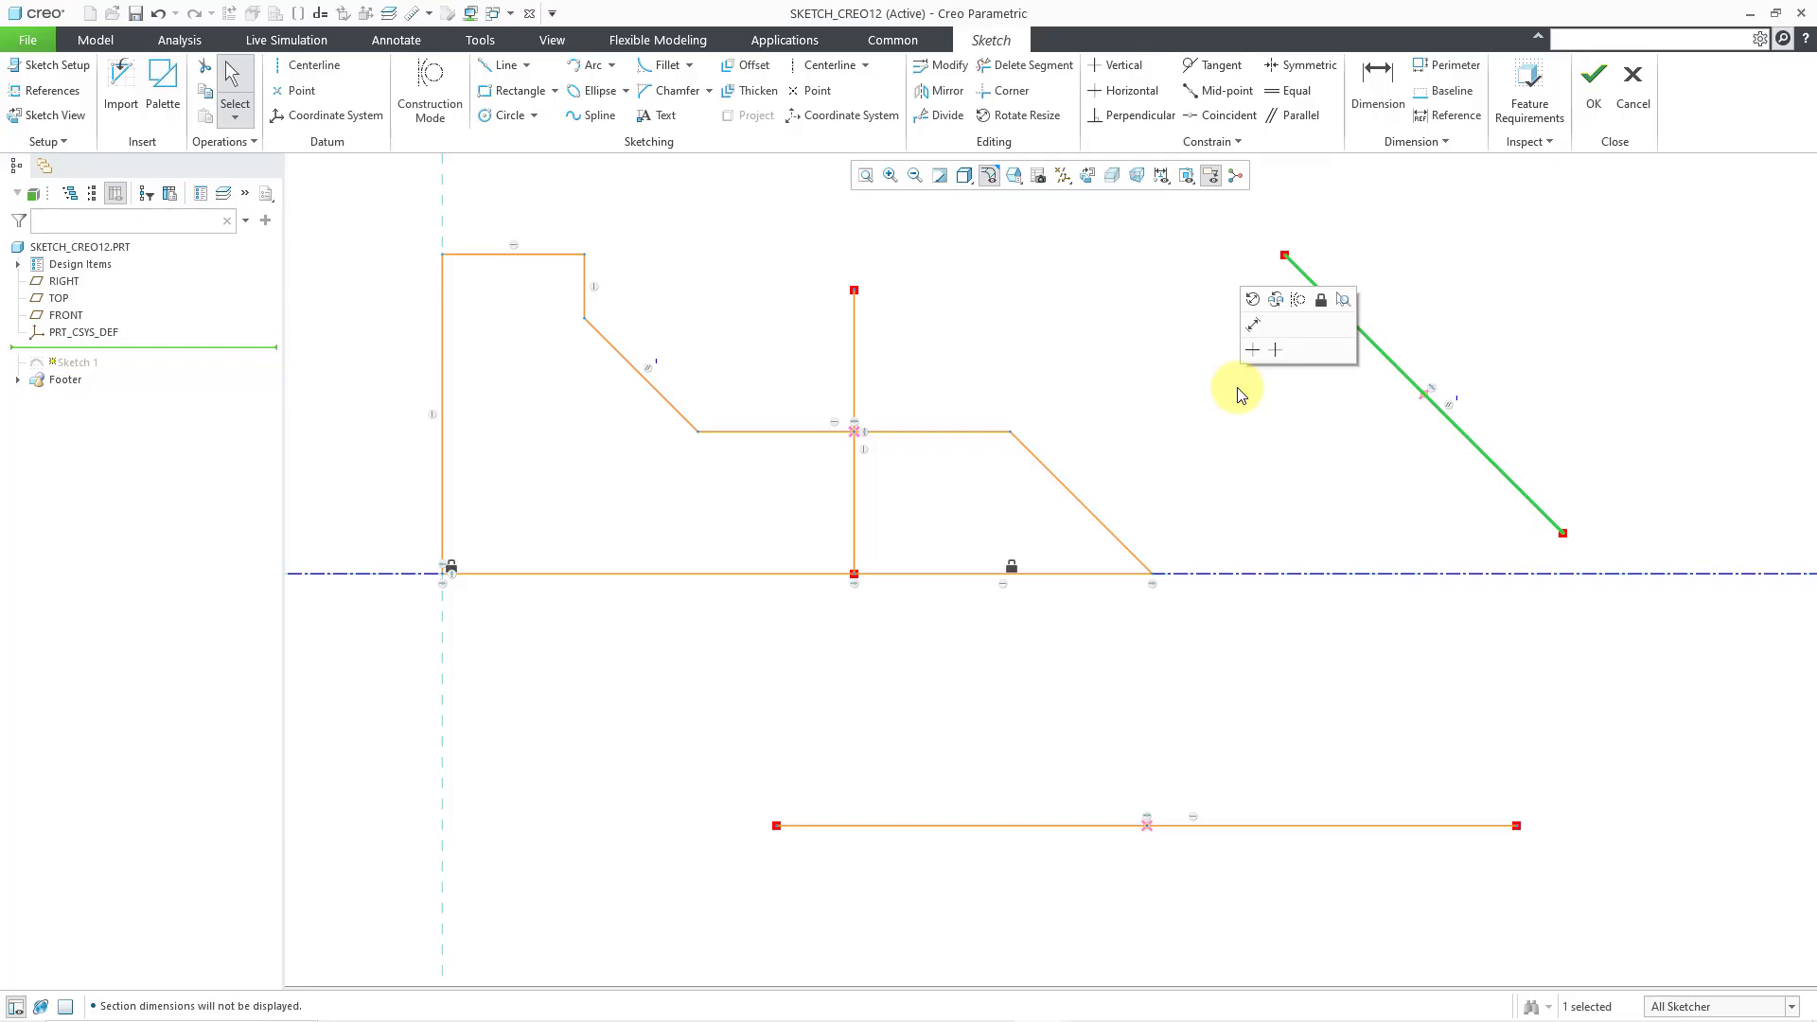
key("Delete")
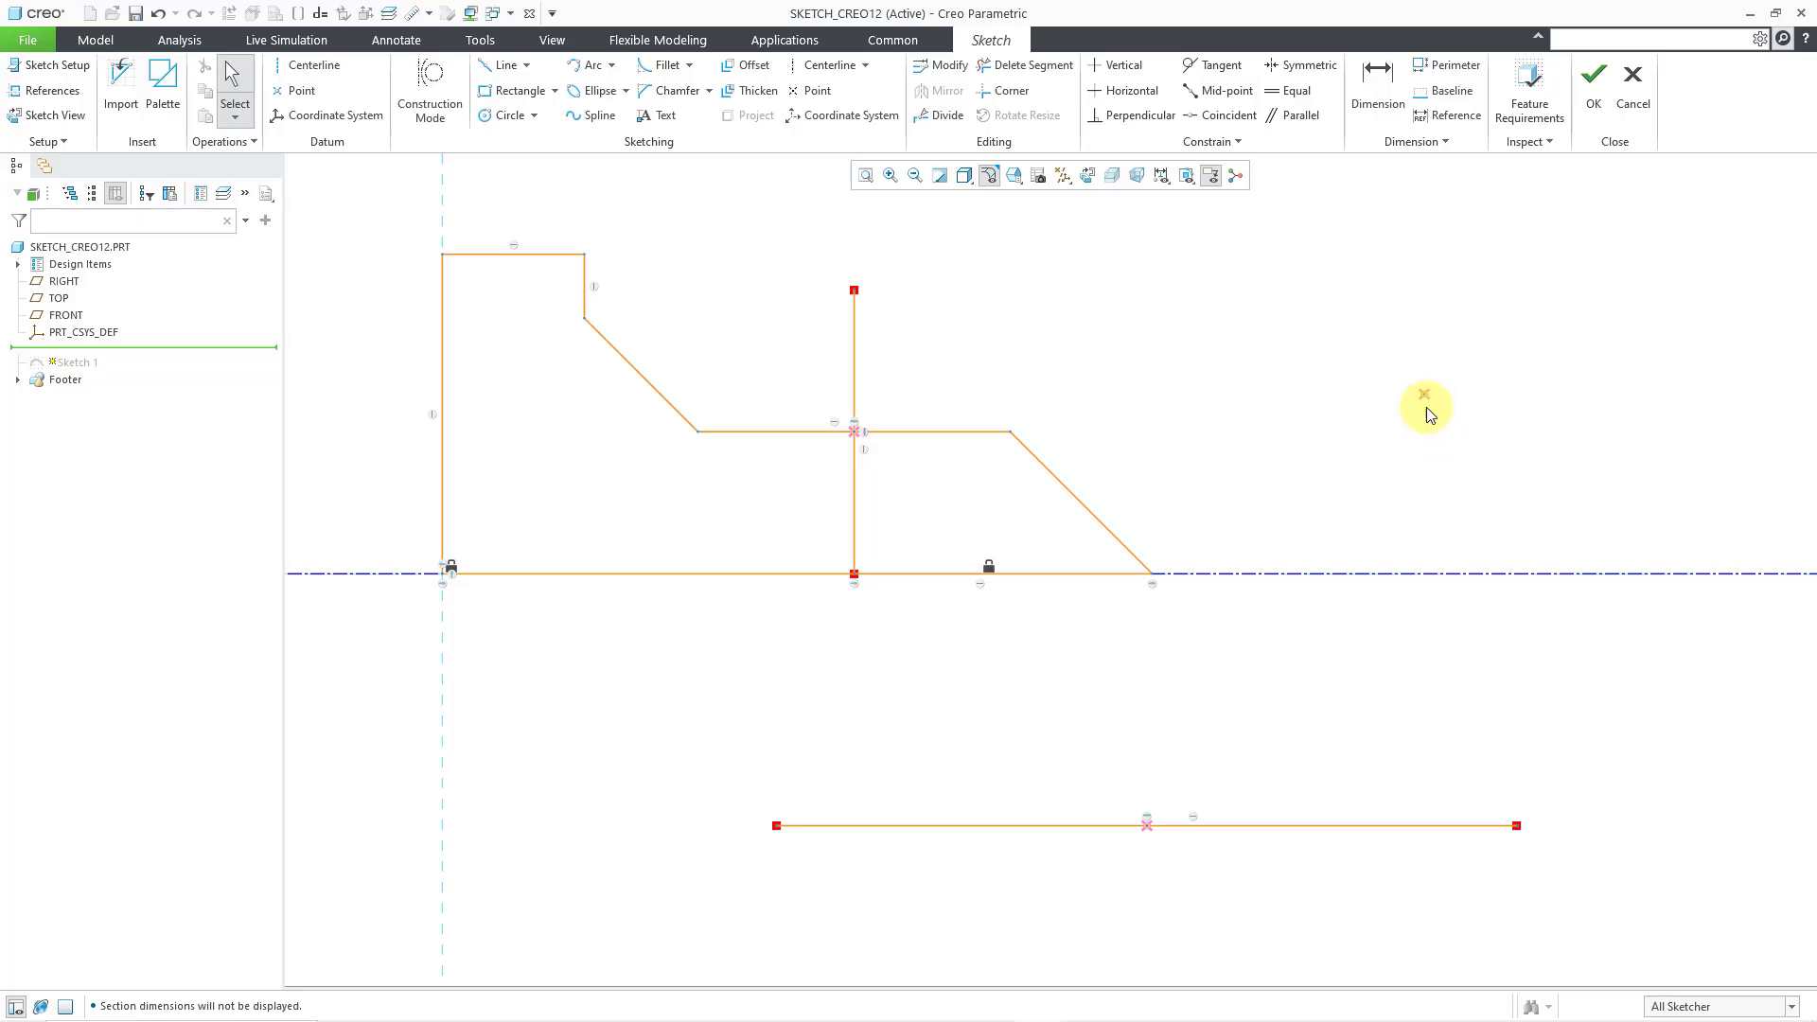
left_click(1301, 478)
Turn Dimensions Display back on in the sketch display filters.
left_click(1165, 178)
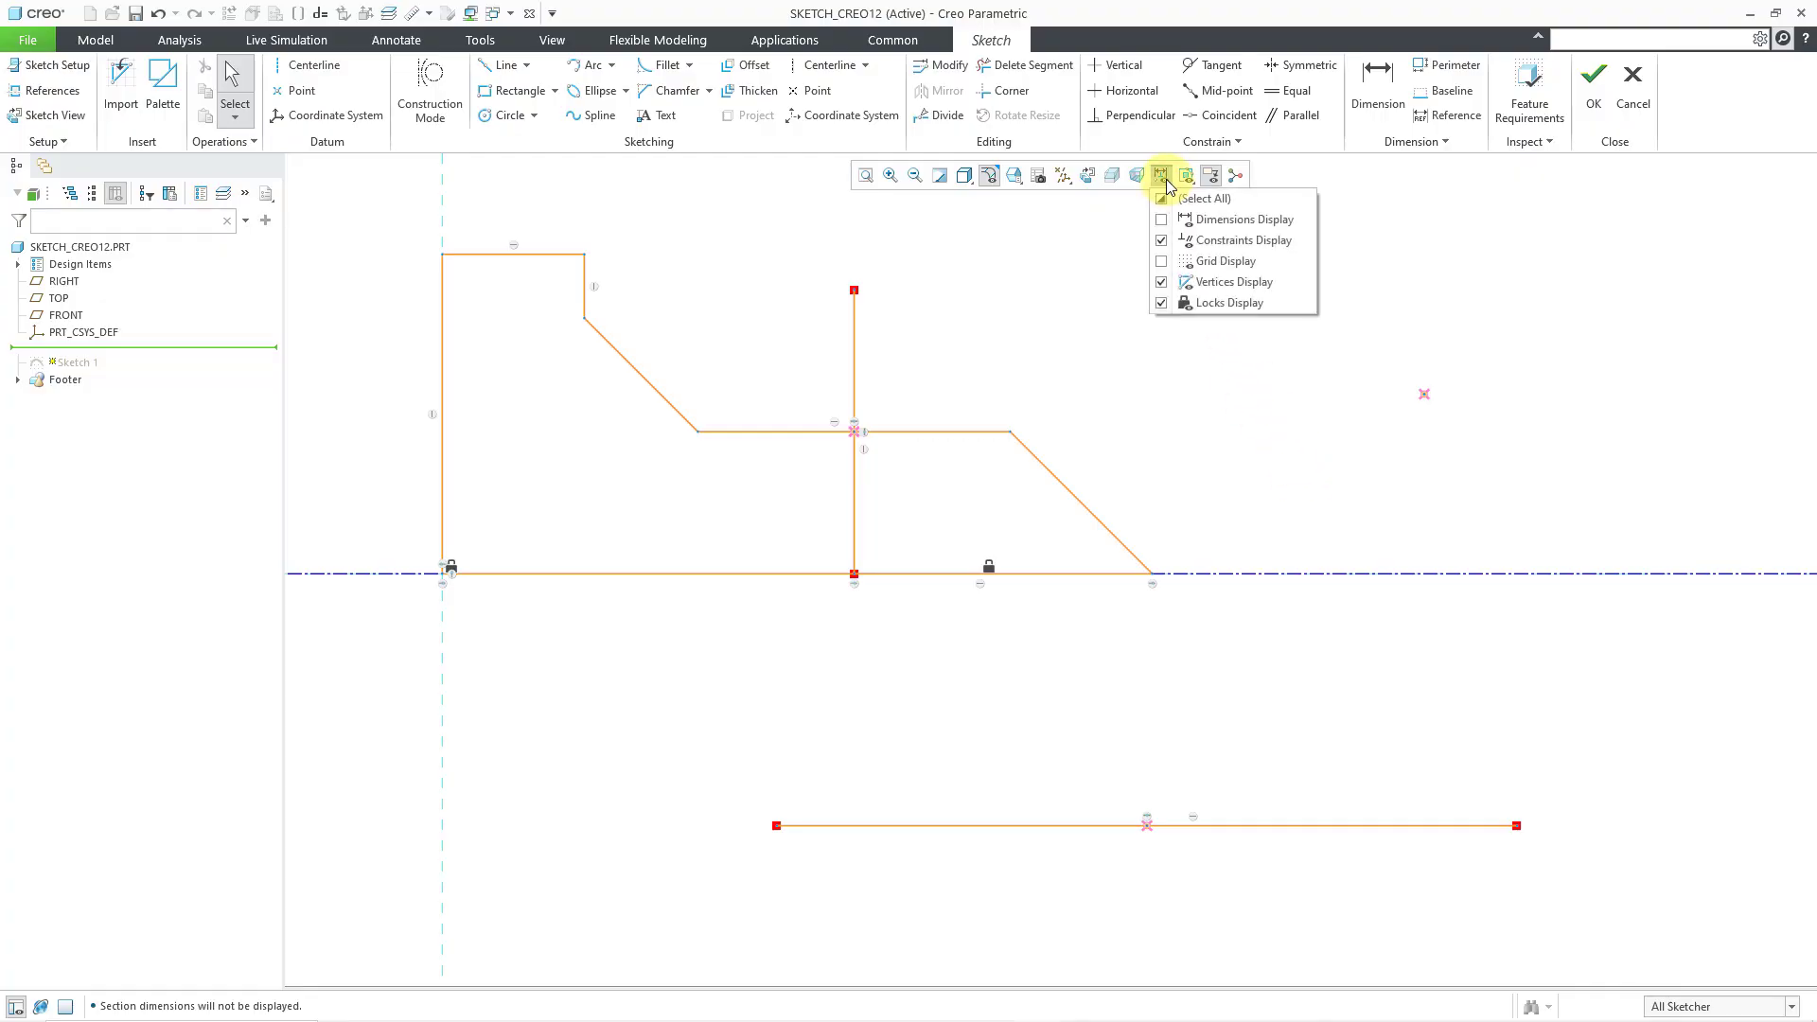
left_click(1217, 220)
left_click(1355, 292)
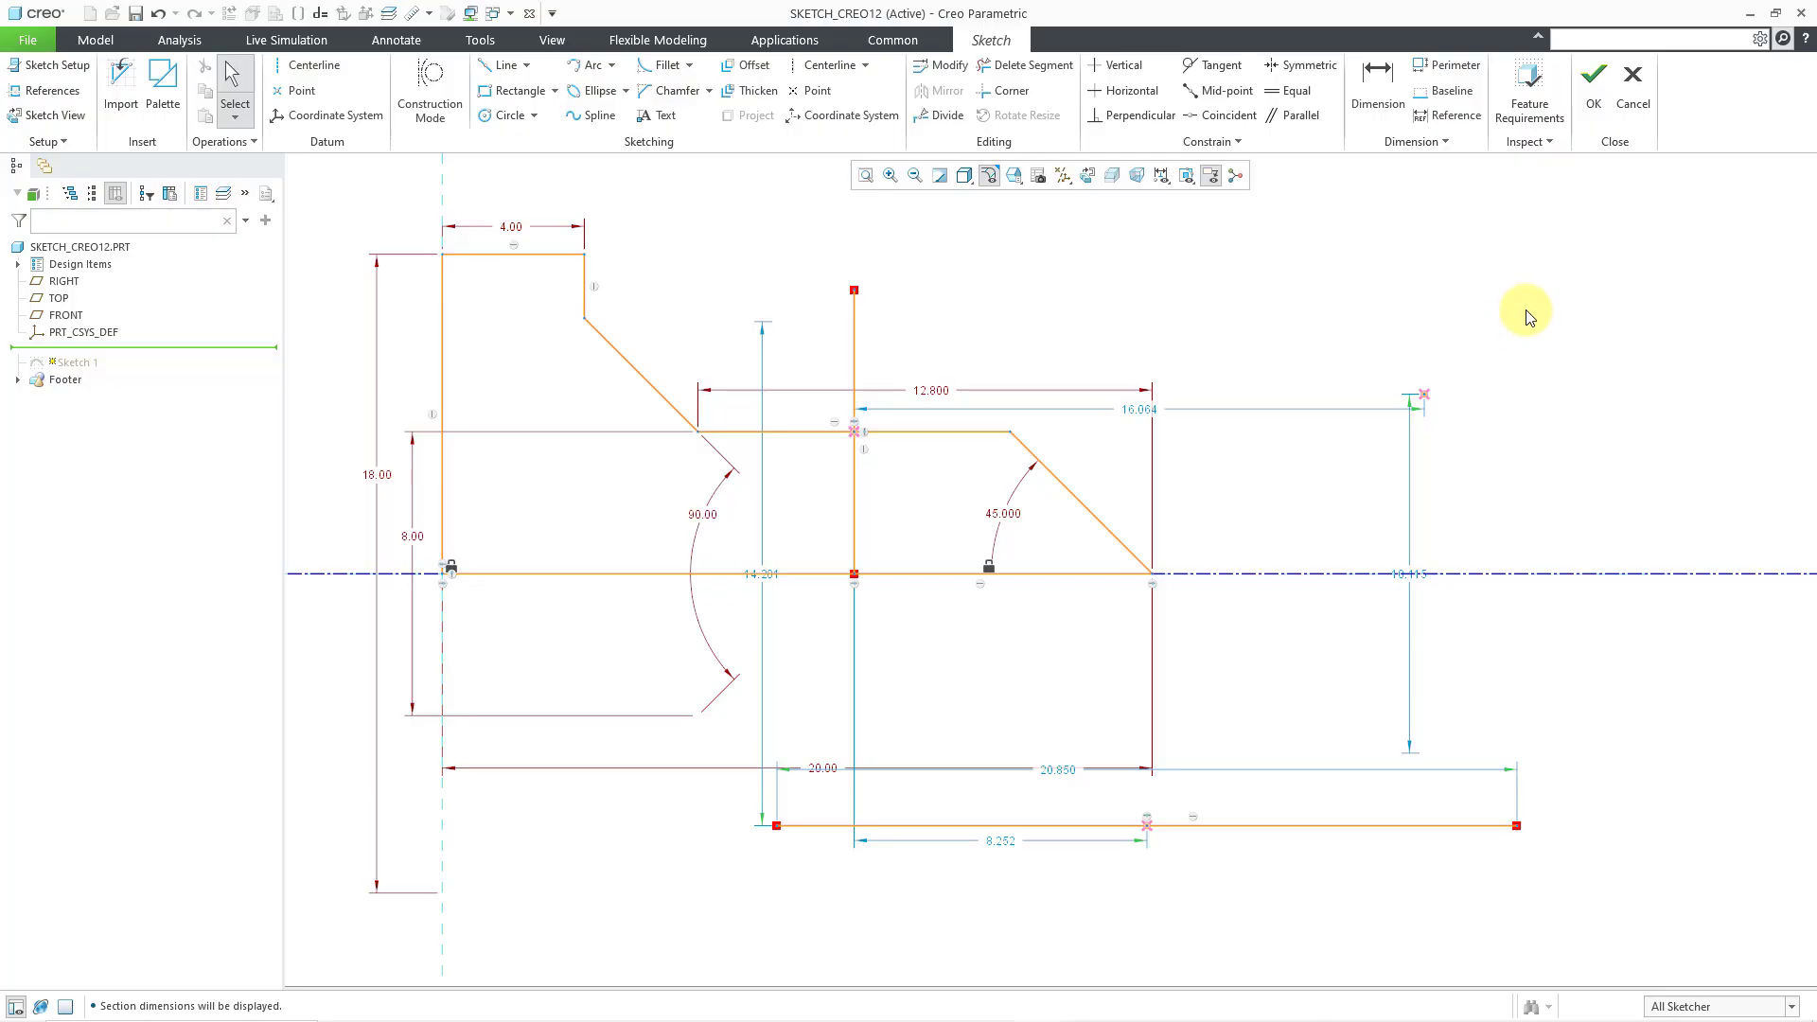
Accept Sketch 1 and hide it from the model tree.
left_click(1594, 80)
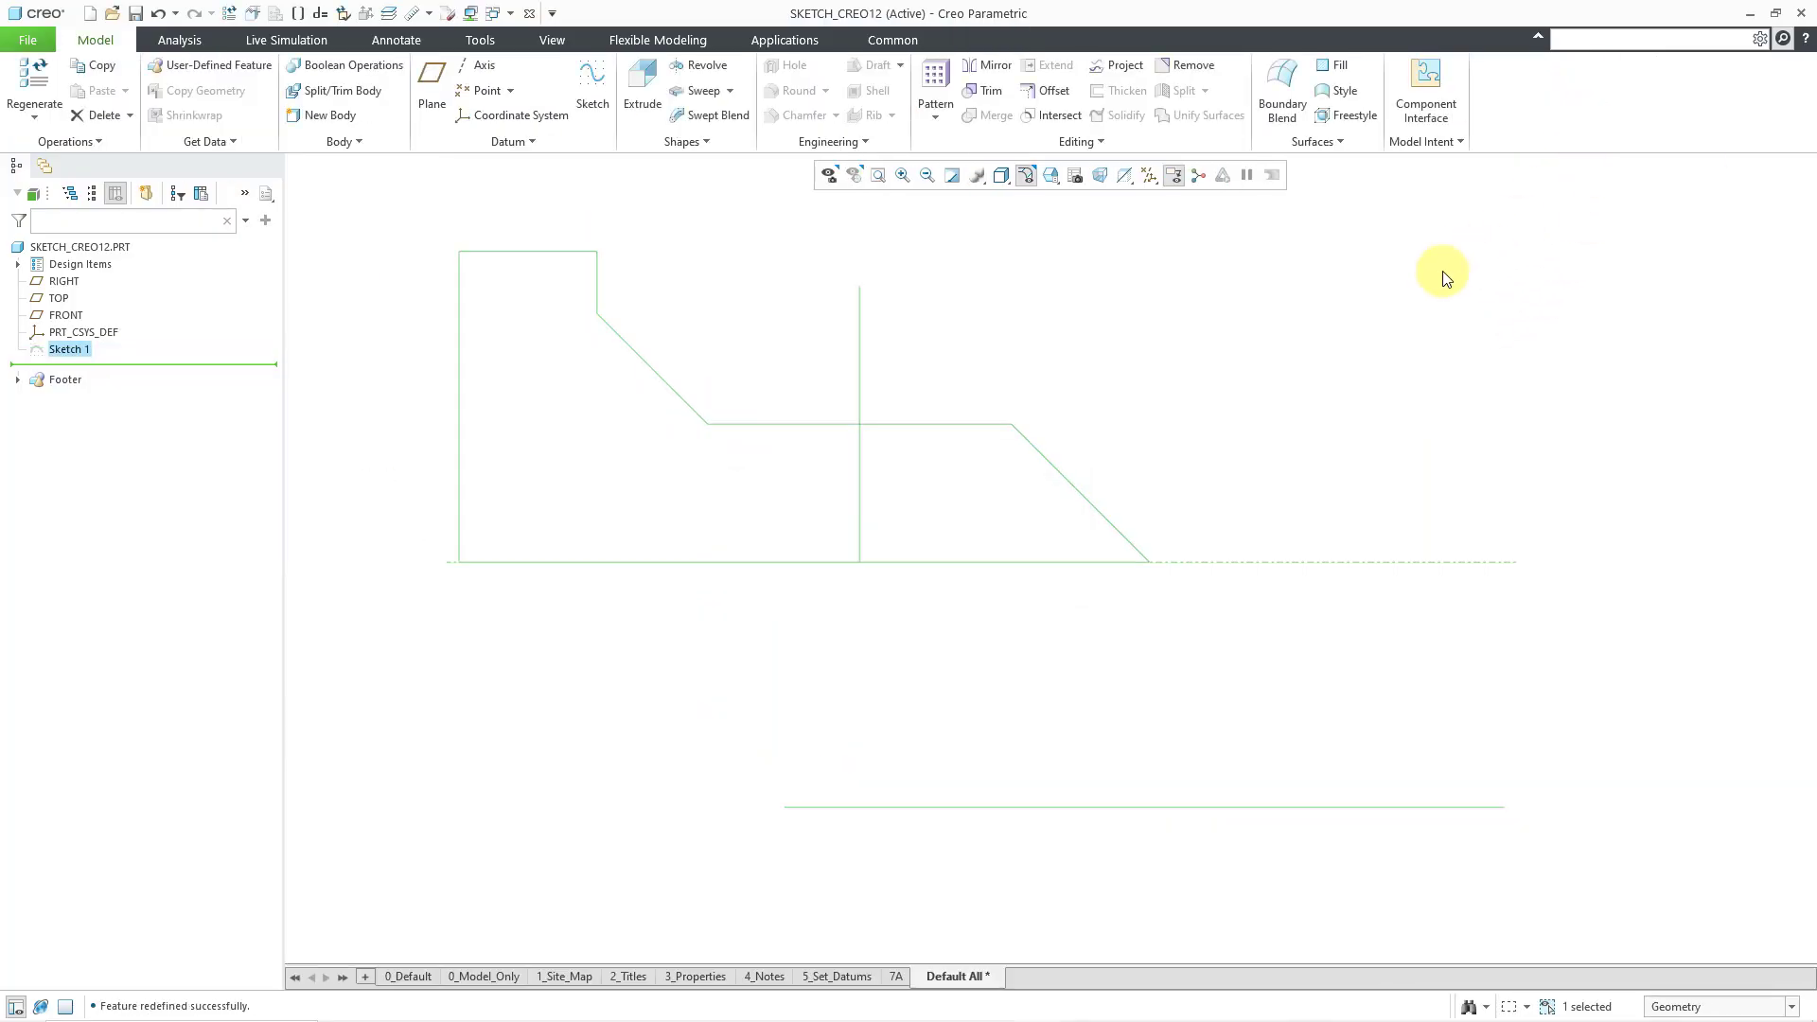
right_click(53, 350)
key("Escape")
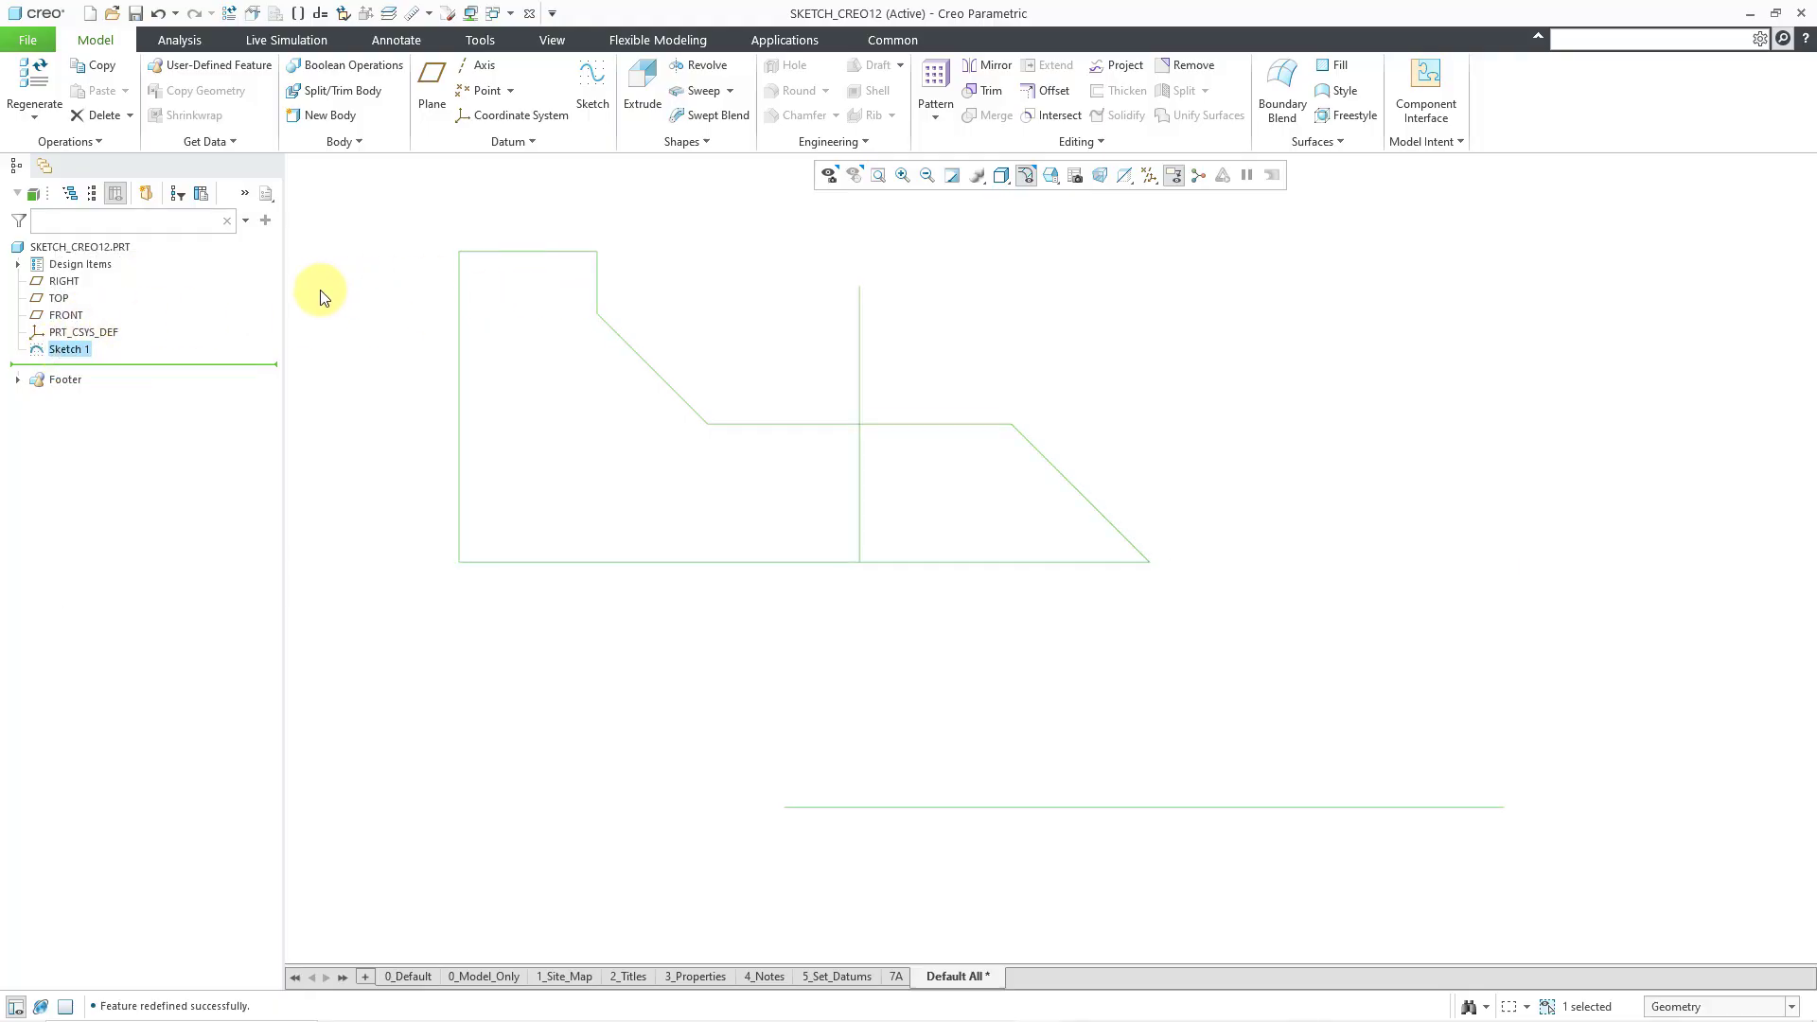
right_click(71, 350)
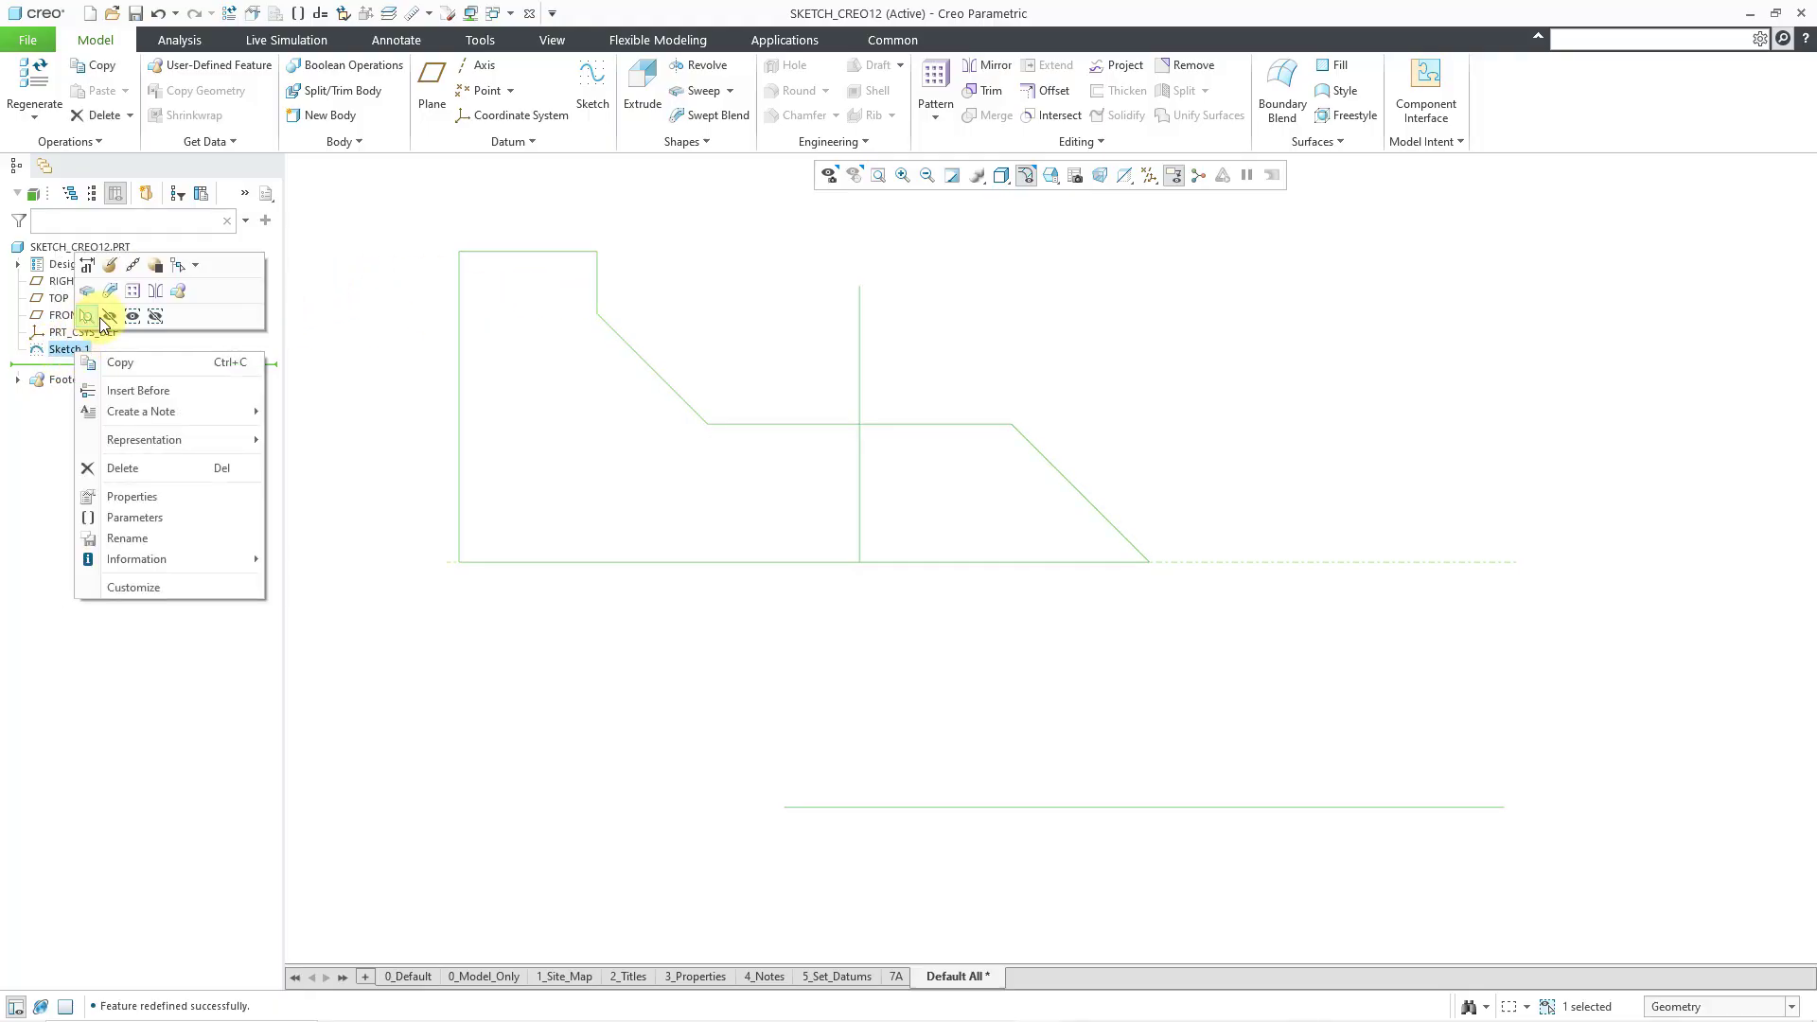
left_click(106, 317)
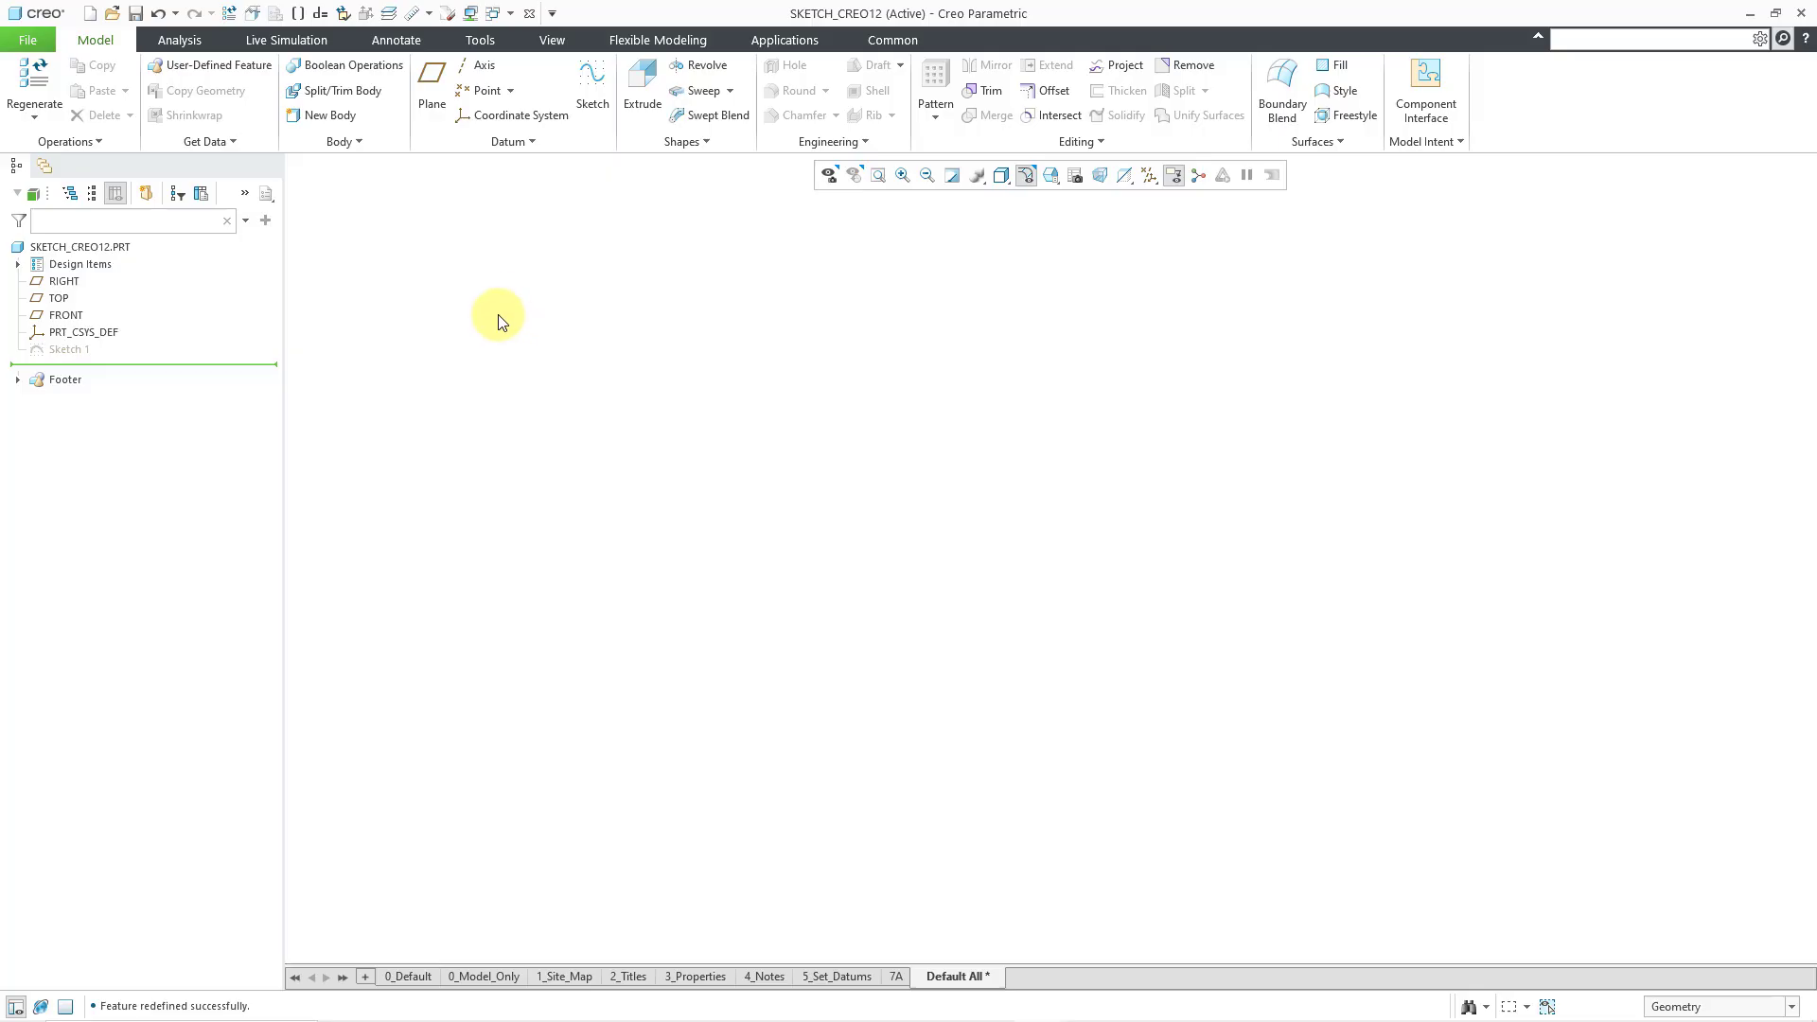
Start Sketch 2 on the previous sketch plane, cancelling a test line.
left_click(600, 106)
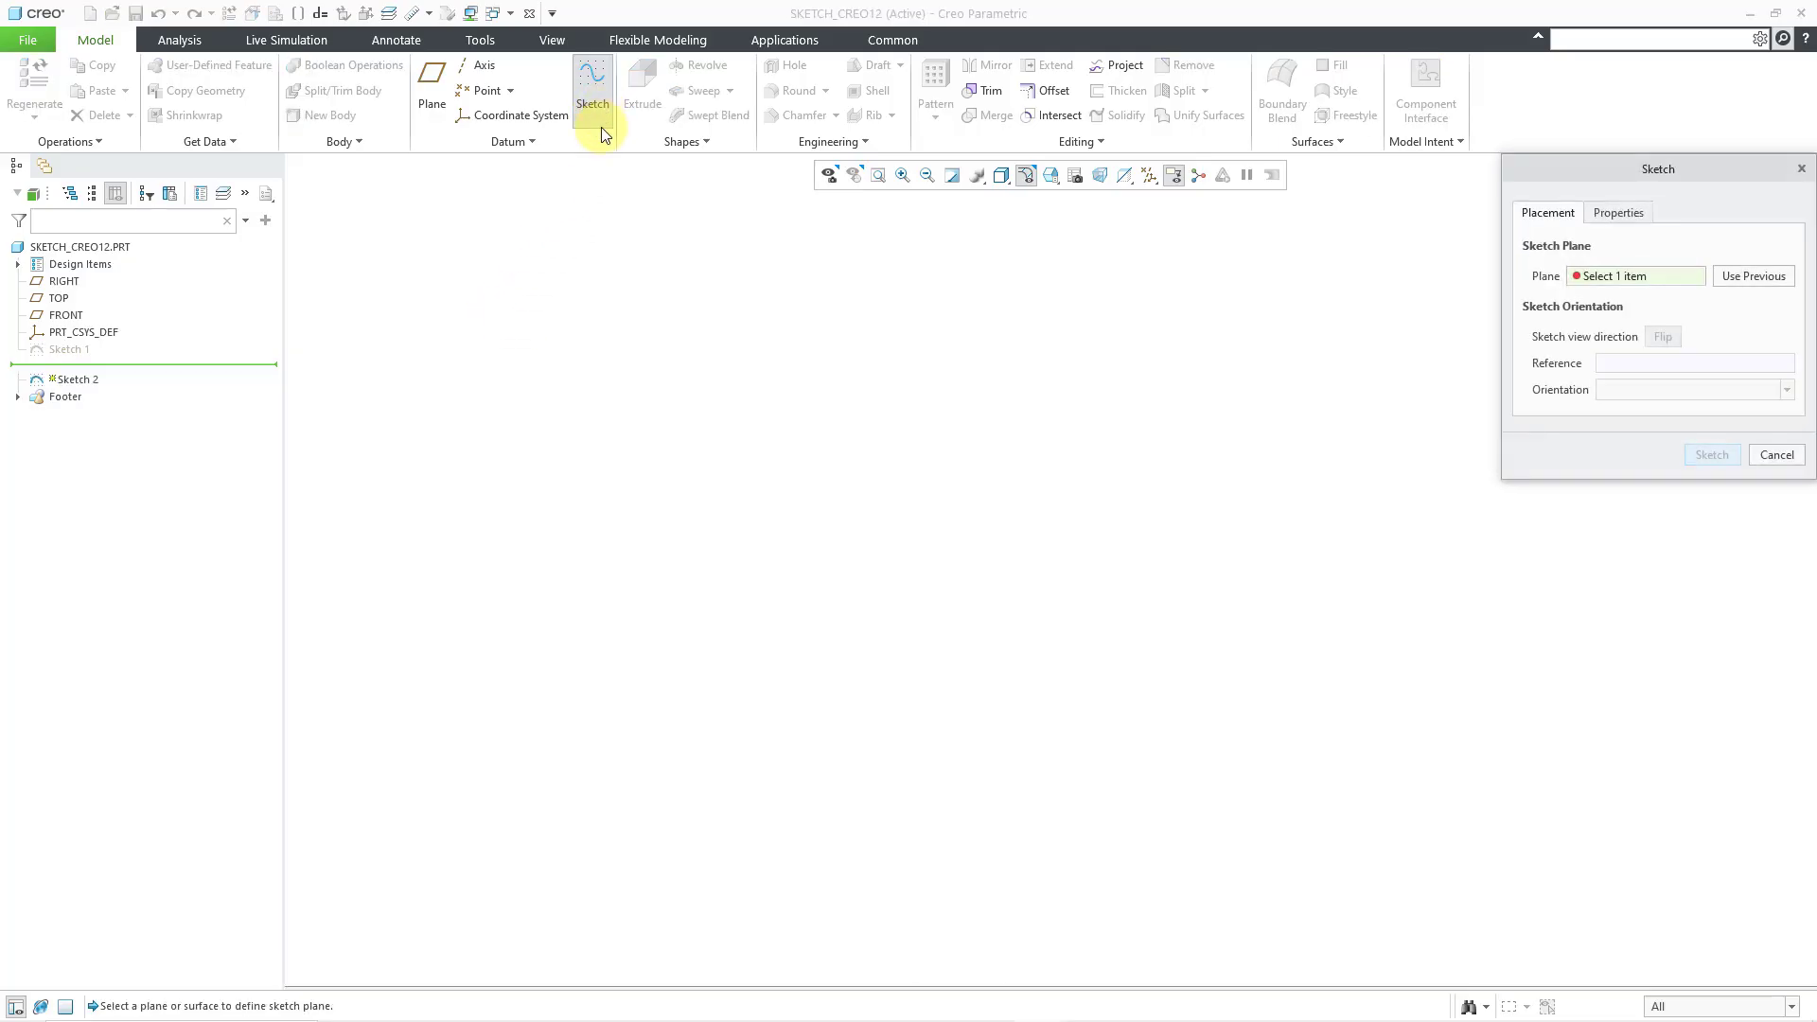
left_click(1745, 276)
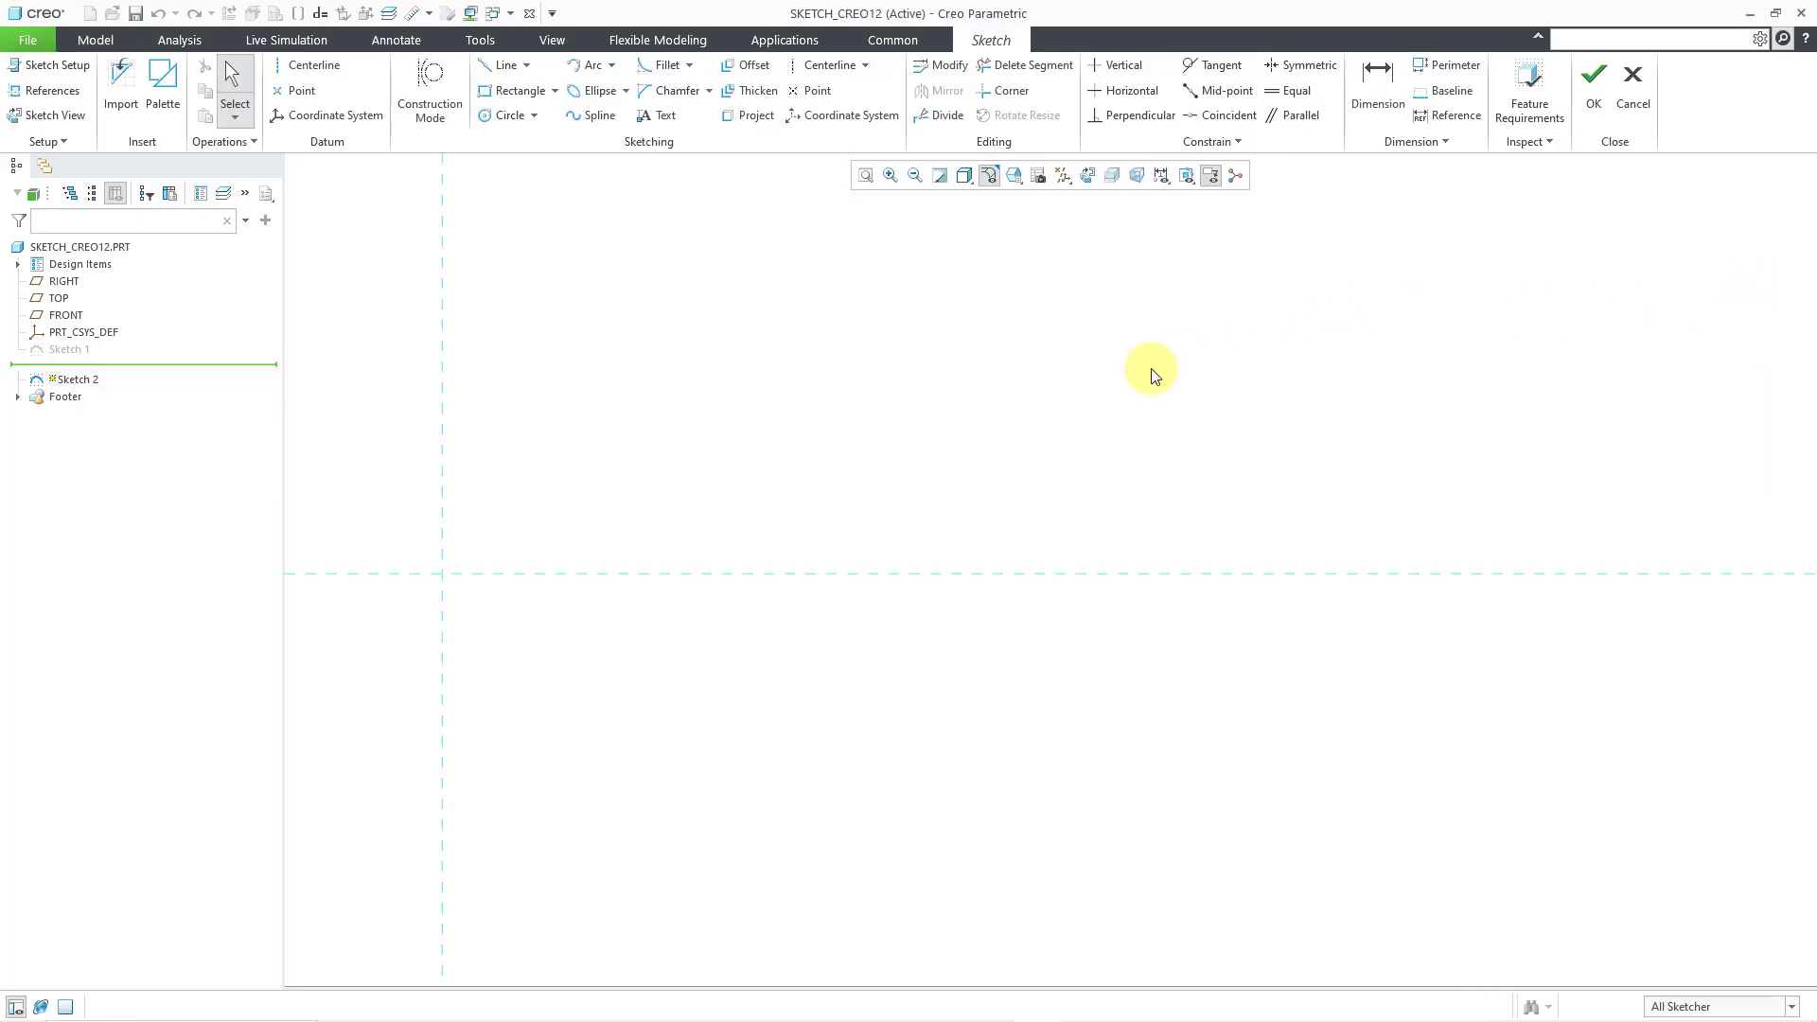
left_click(962, 403)
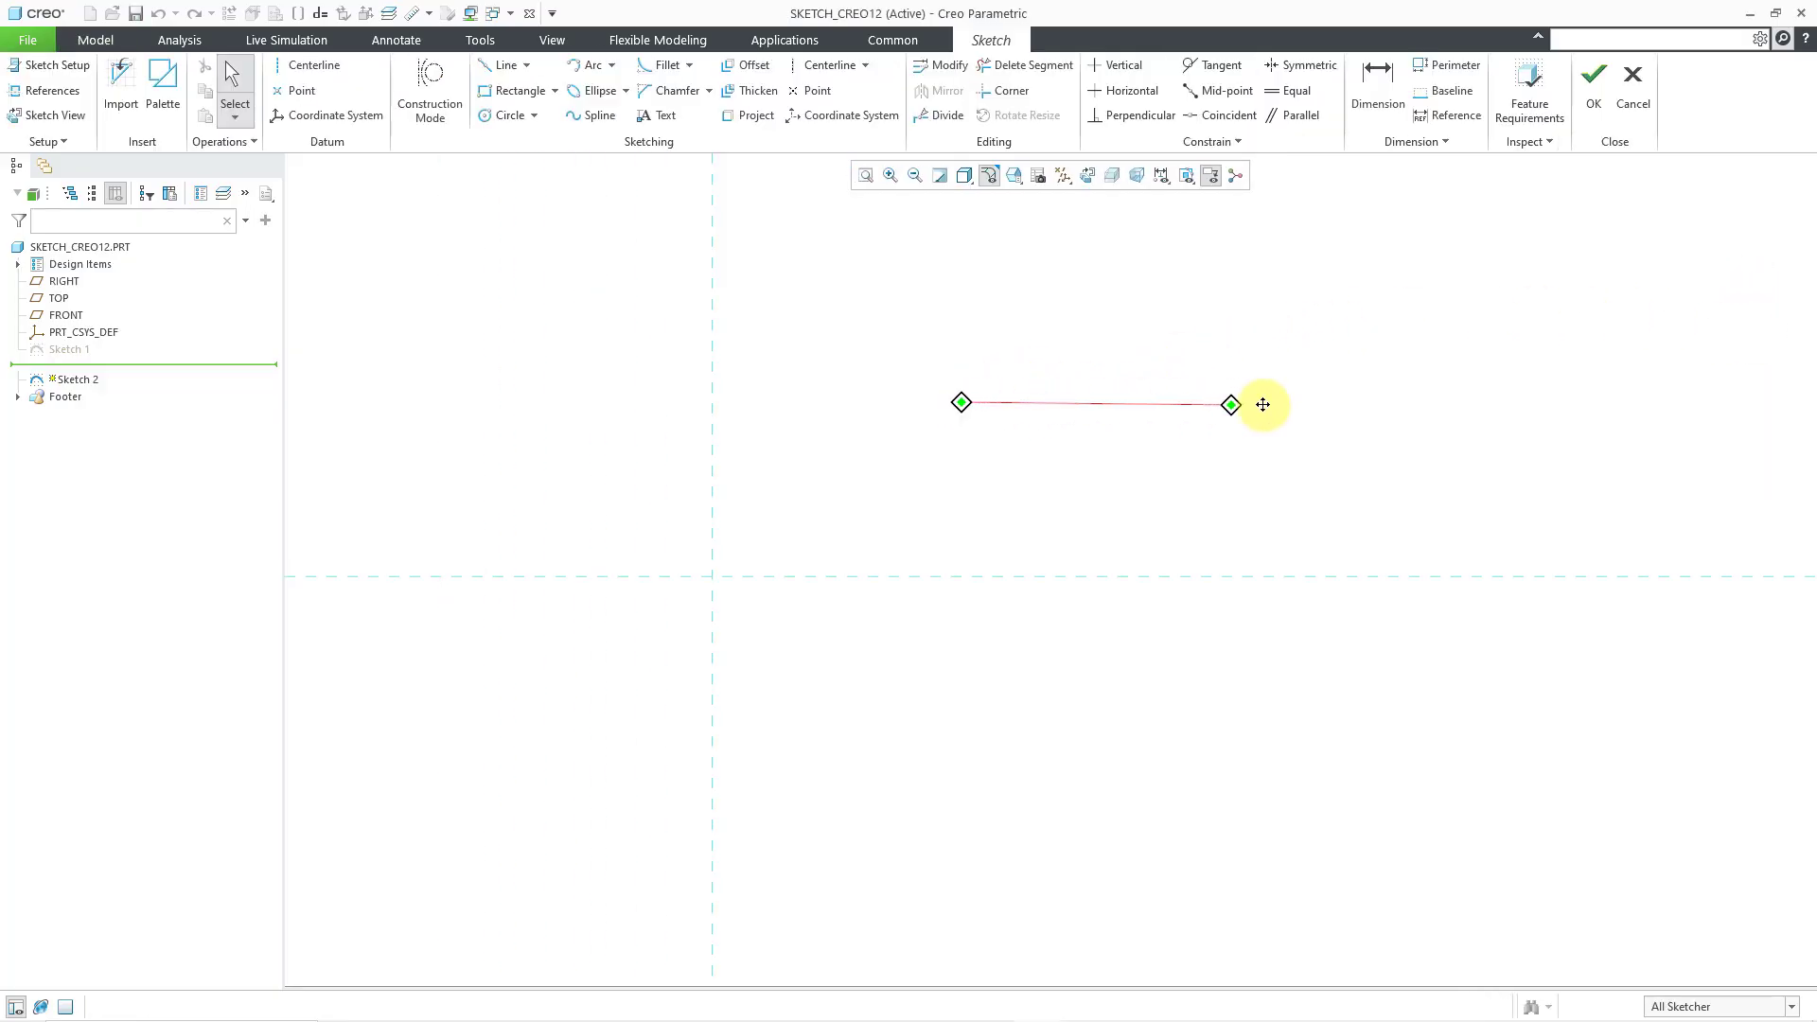
middle_click(1389, 394)
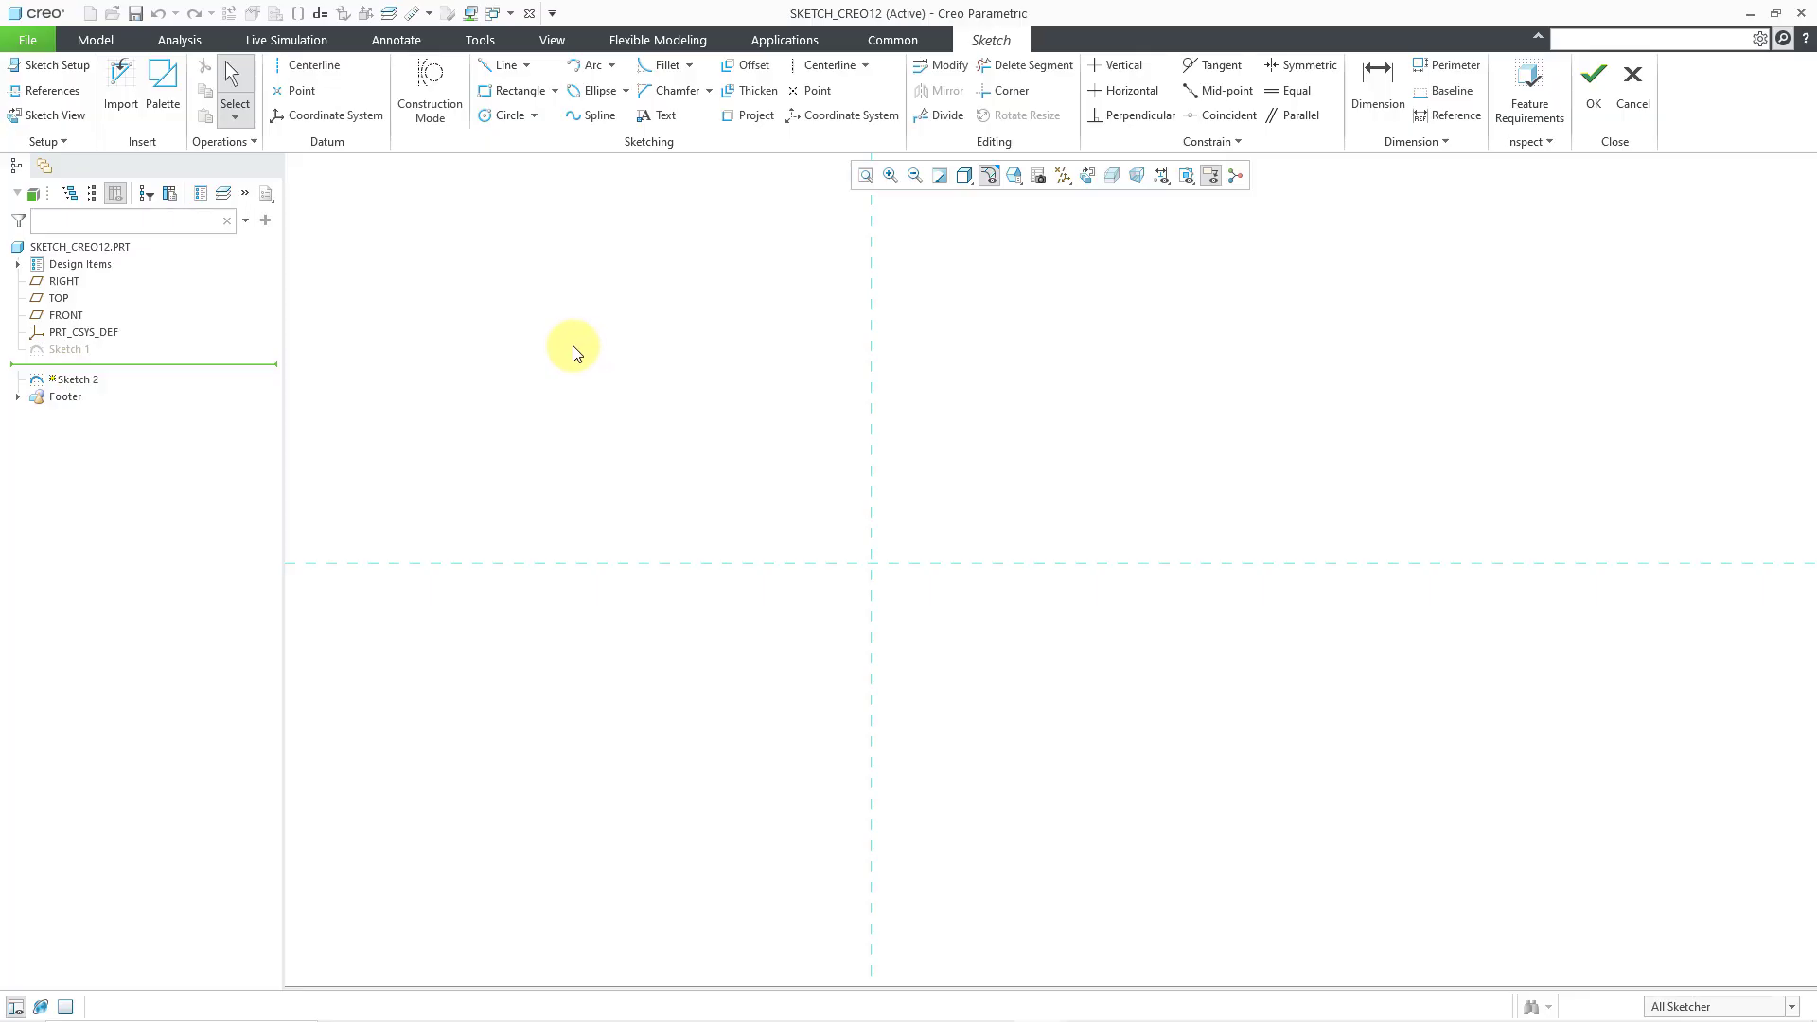
Open the Sketcher Palette and move from the Polygons tab to the Shapes tab.
left_click(171, 106)
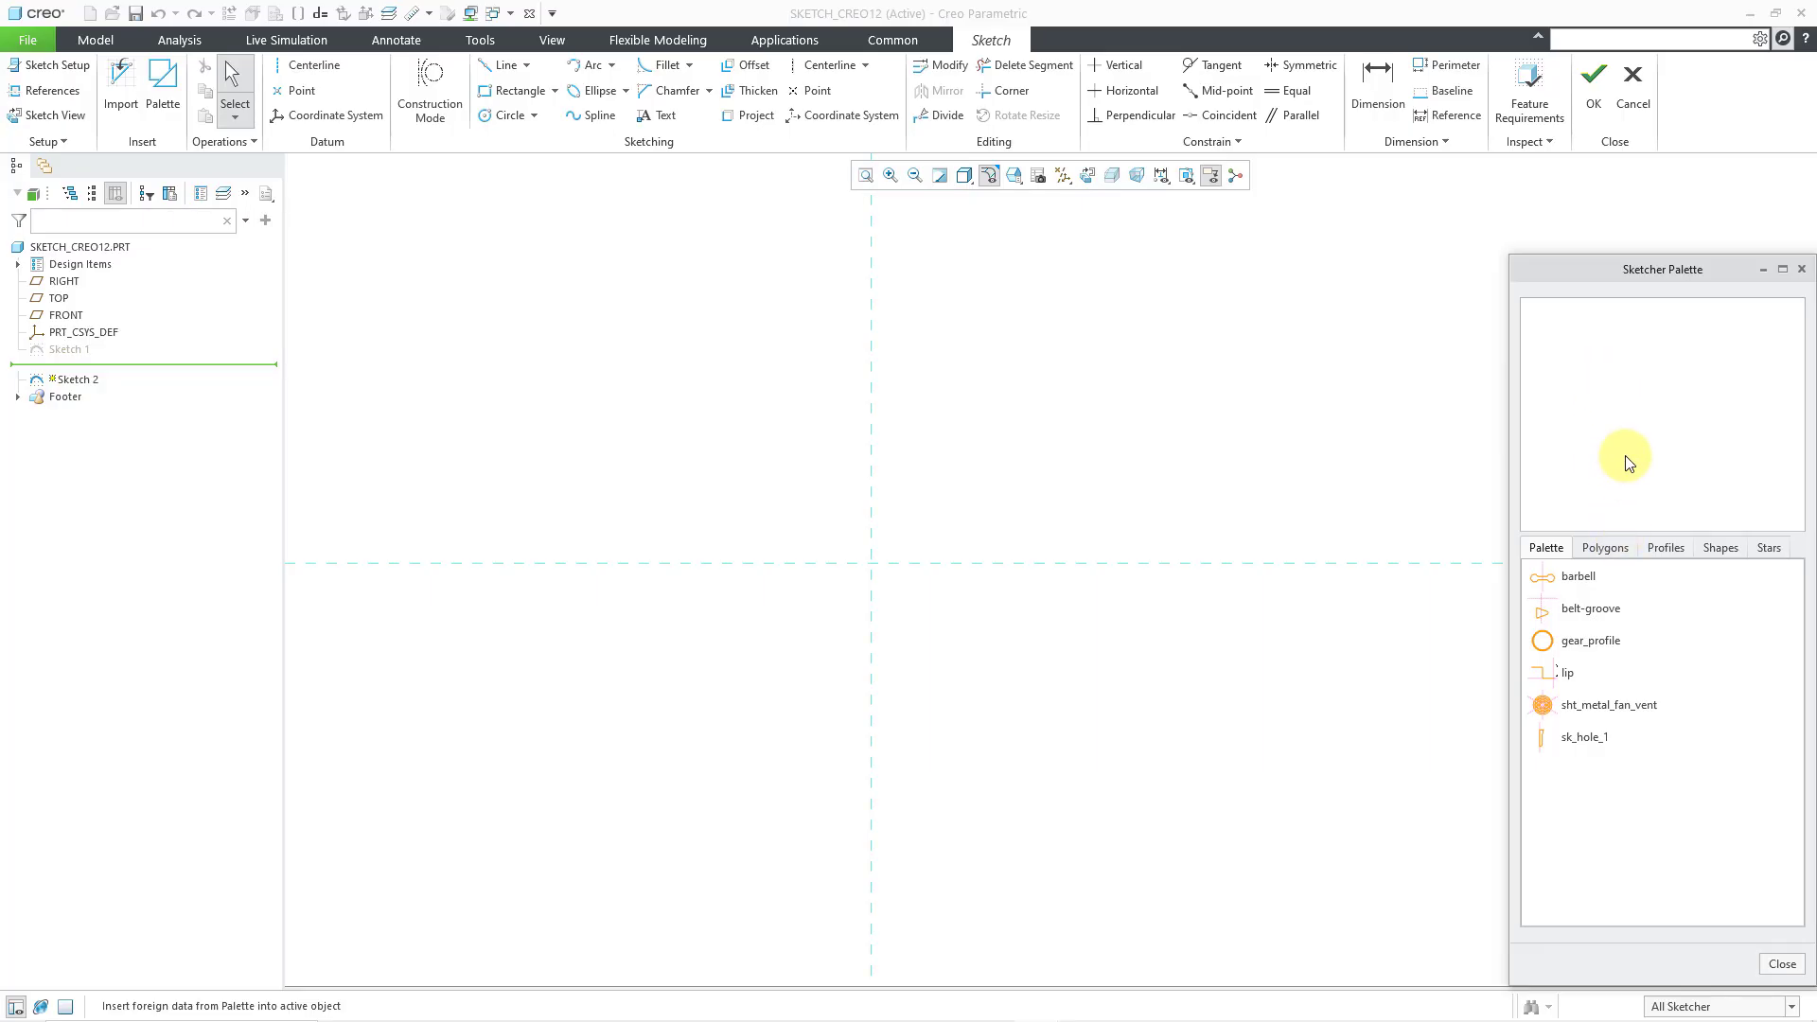
left_click(1603, 550)
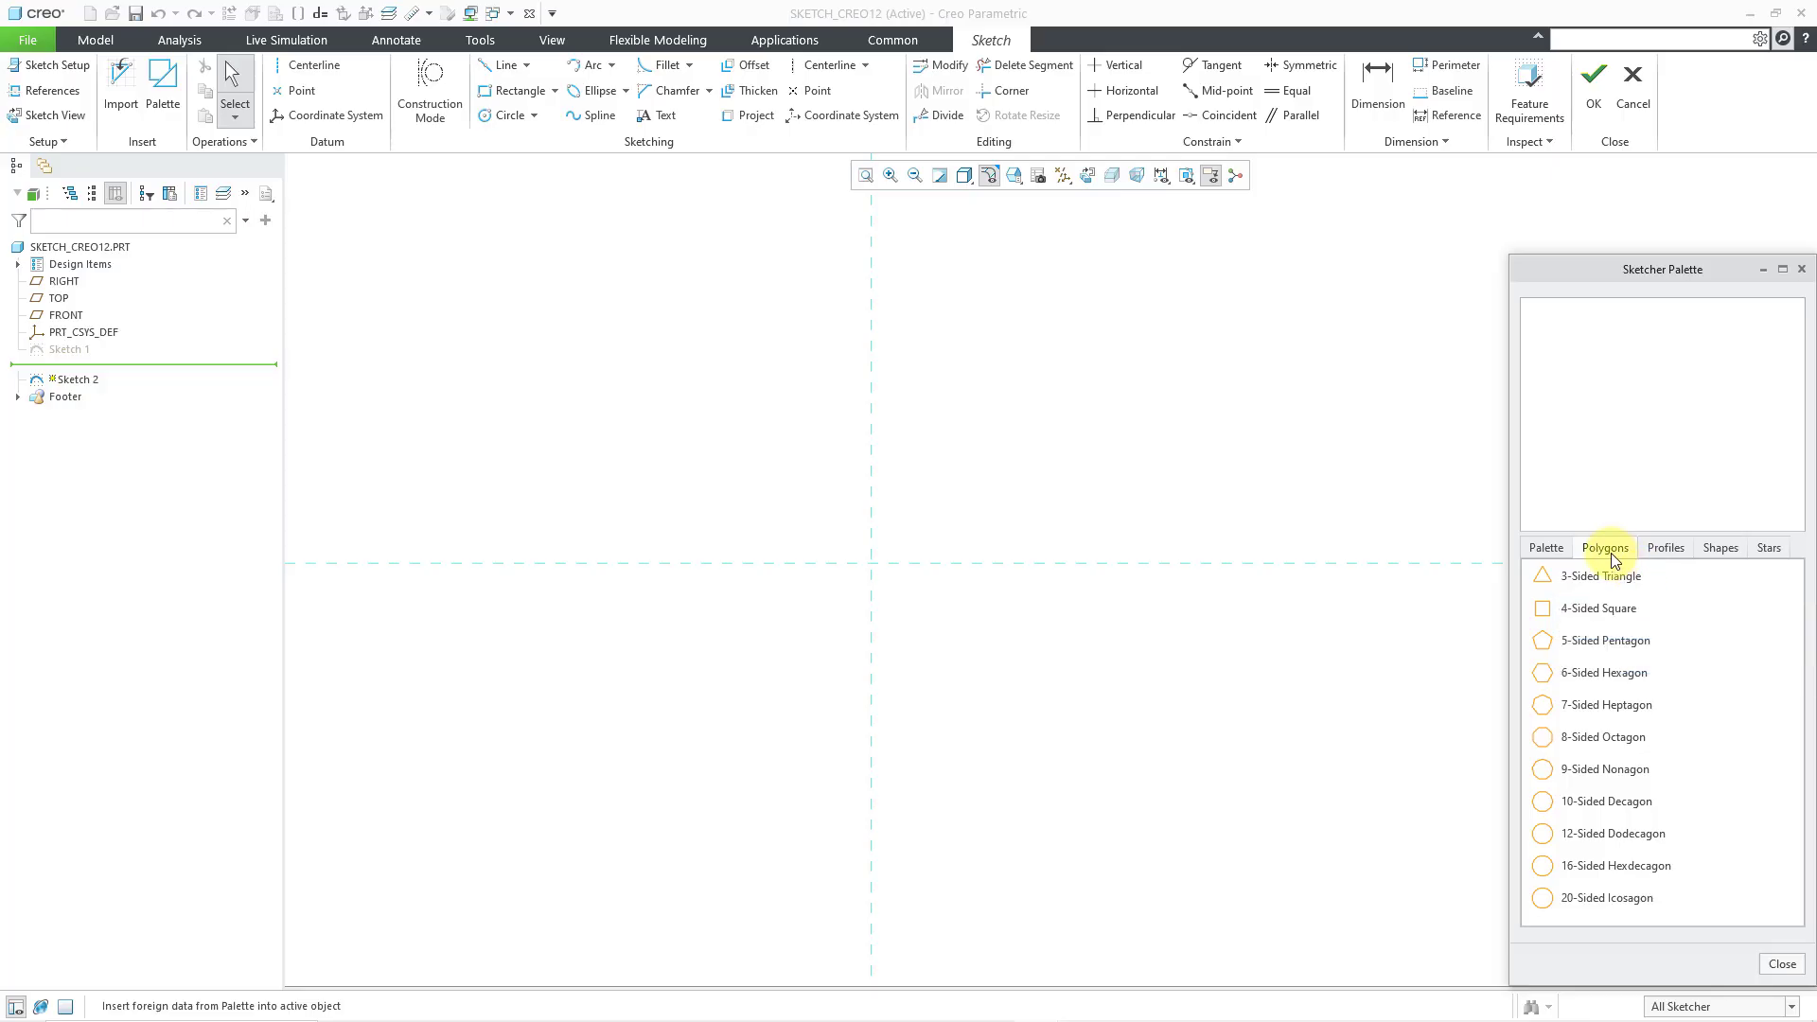
left_click(1720, 551)
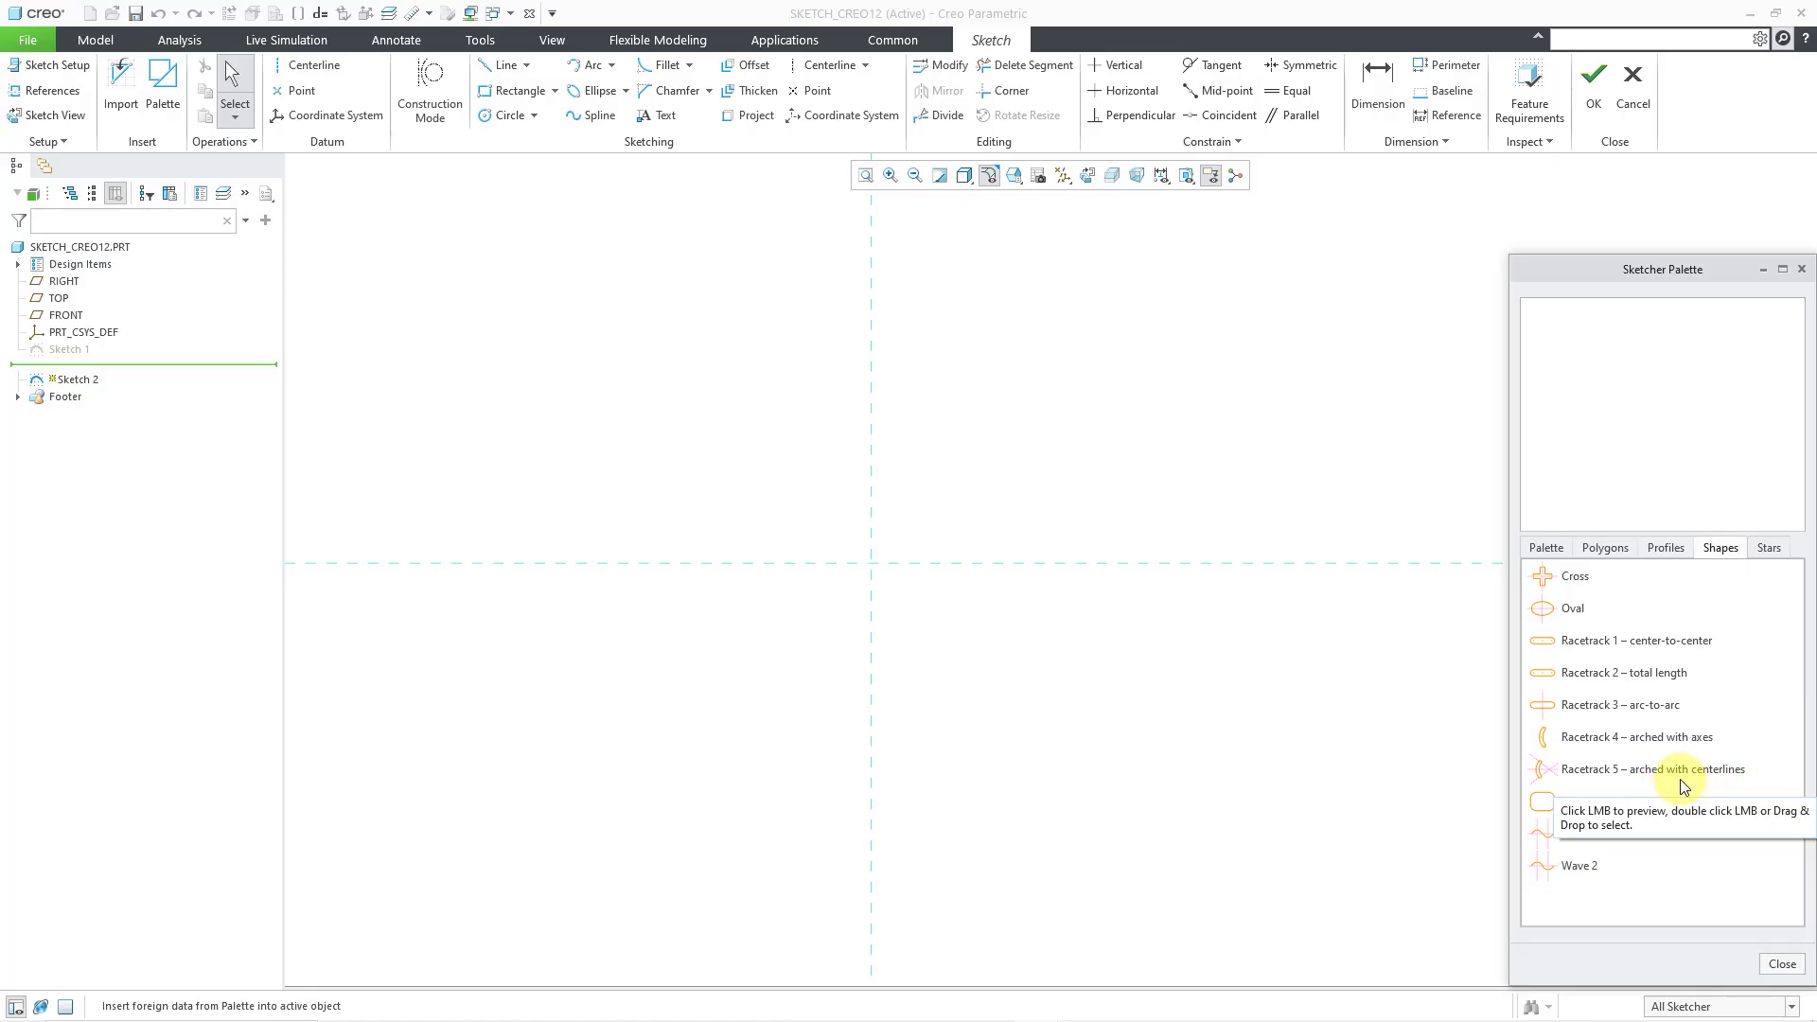
Insert Racetrack 1 – center-to-center beside the vertical axis, scaled to about 3.876.
left_click(1652, 643)
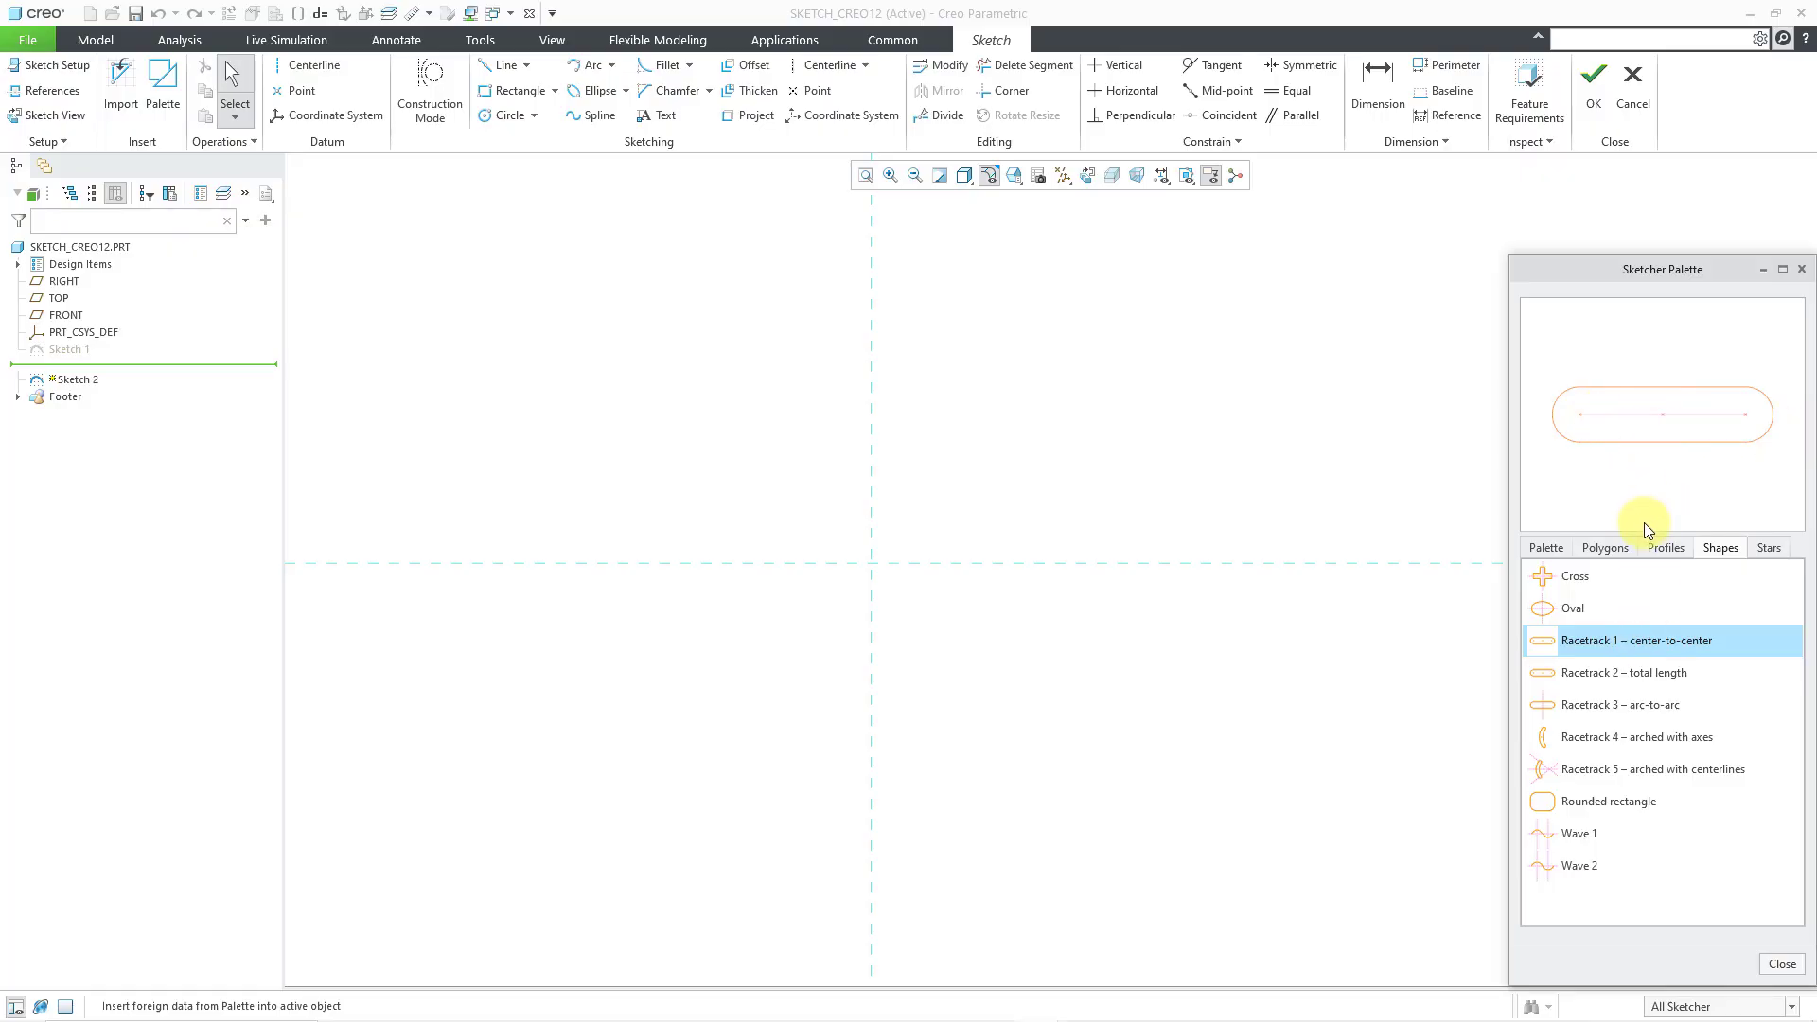
double_click(1658, 650)
left_click(1125, 446)
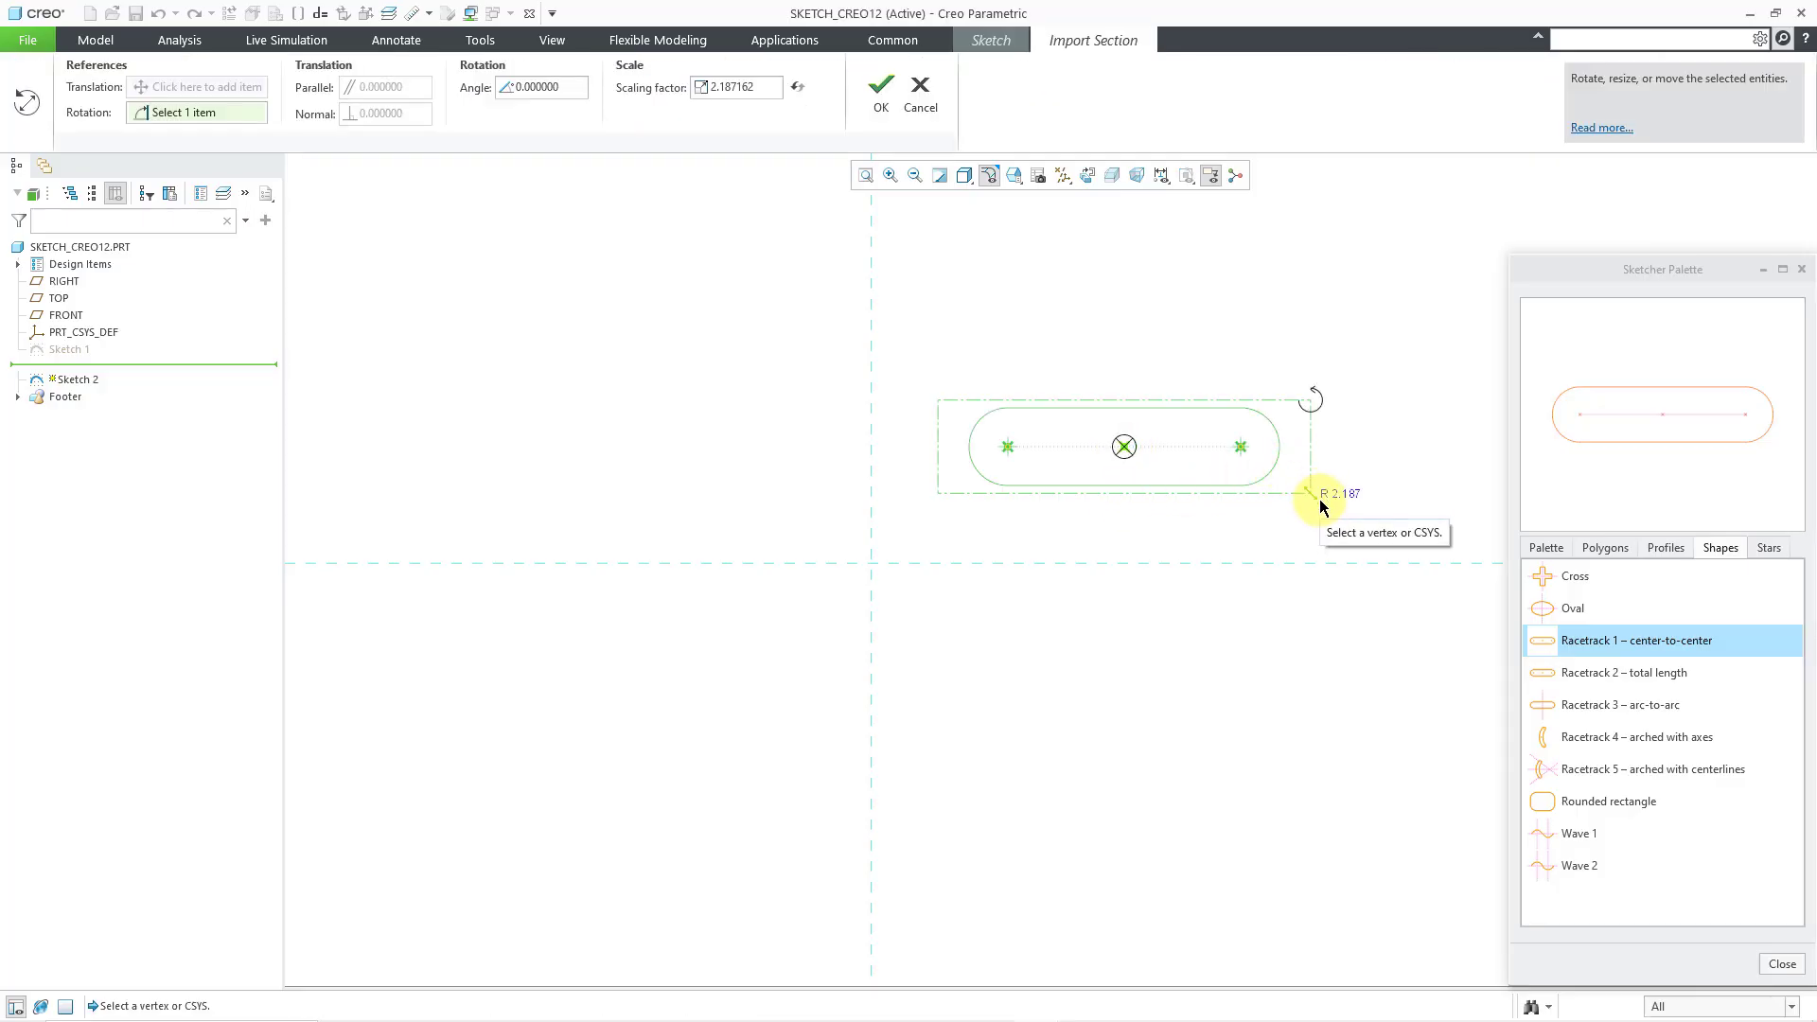
left_click_drag(1316, 498, 1438, 600)
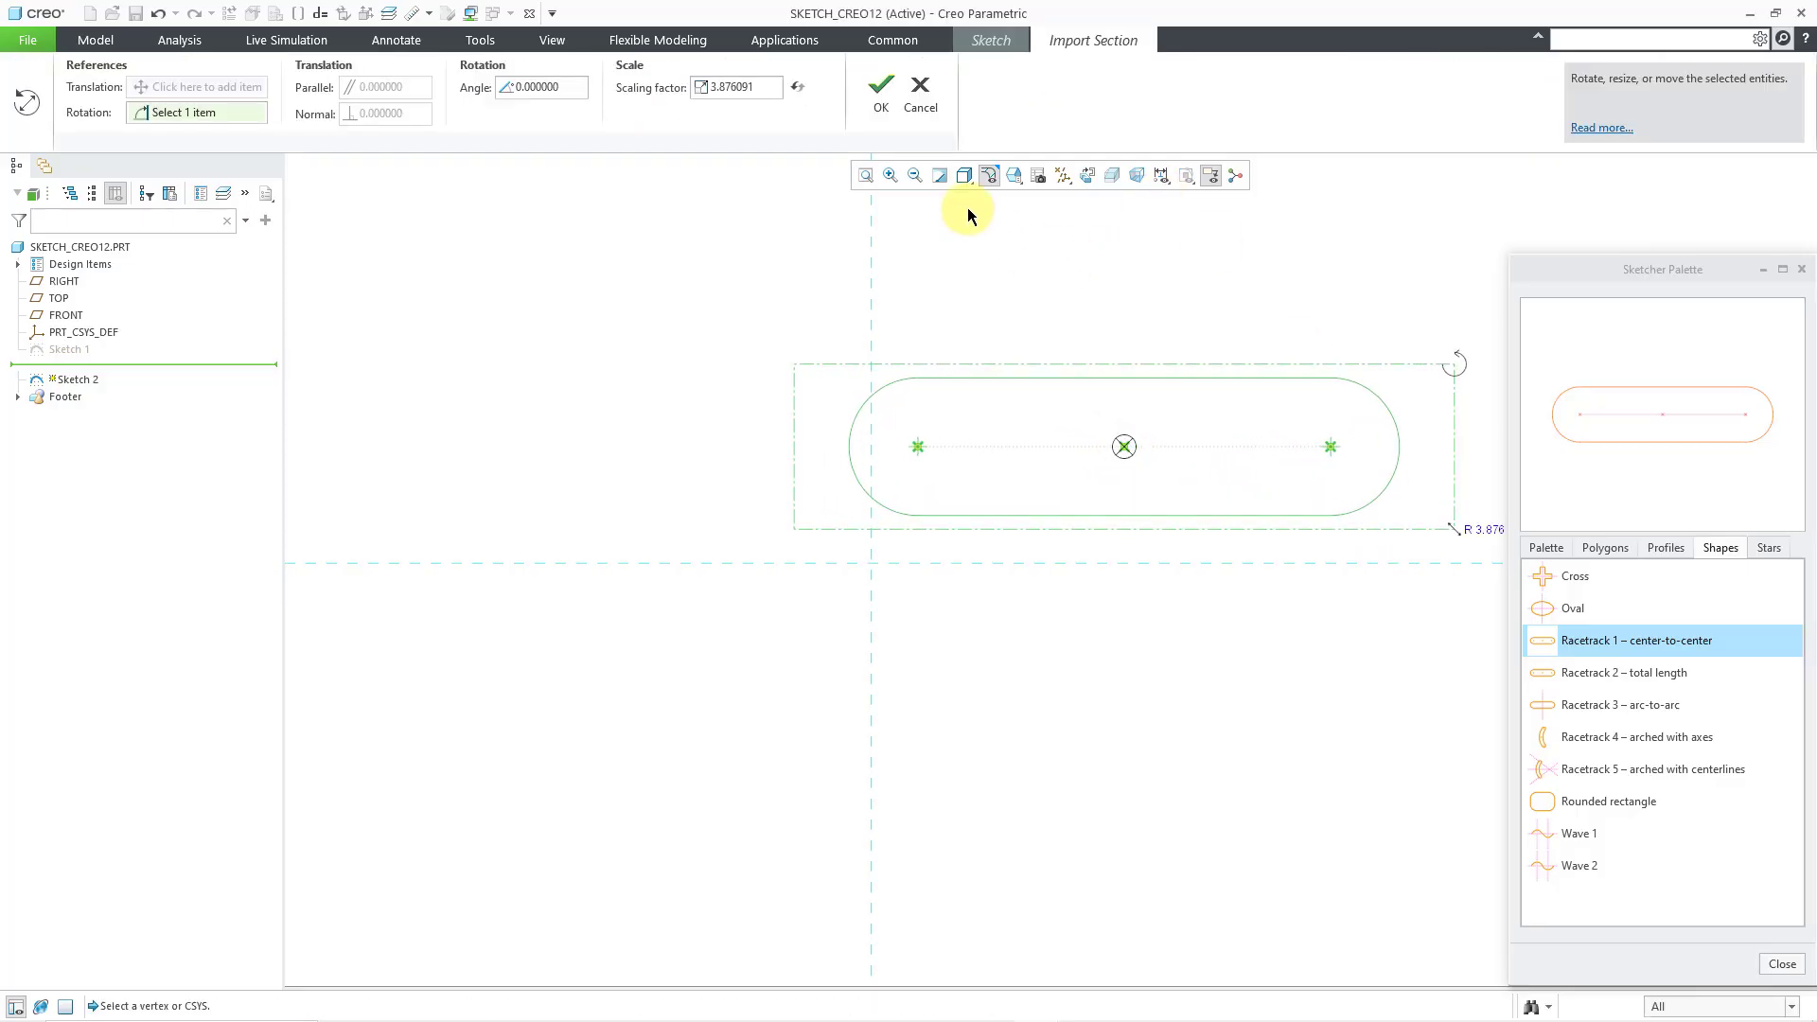
left_click(880, 90)
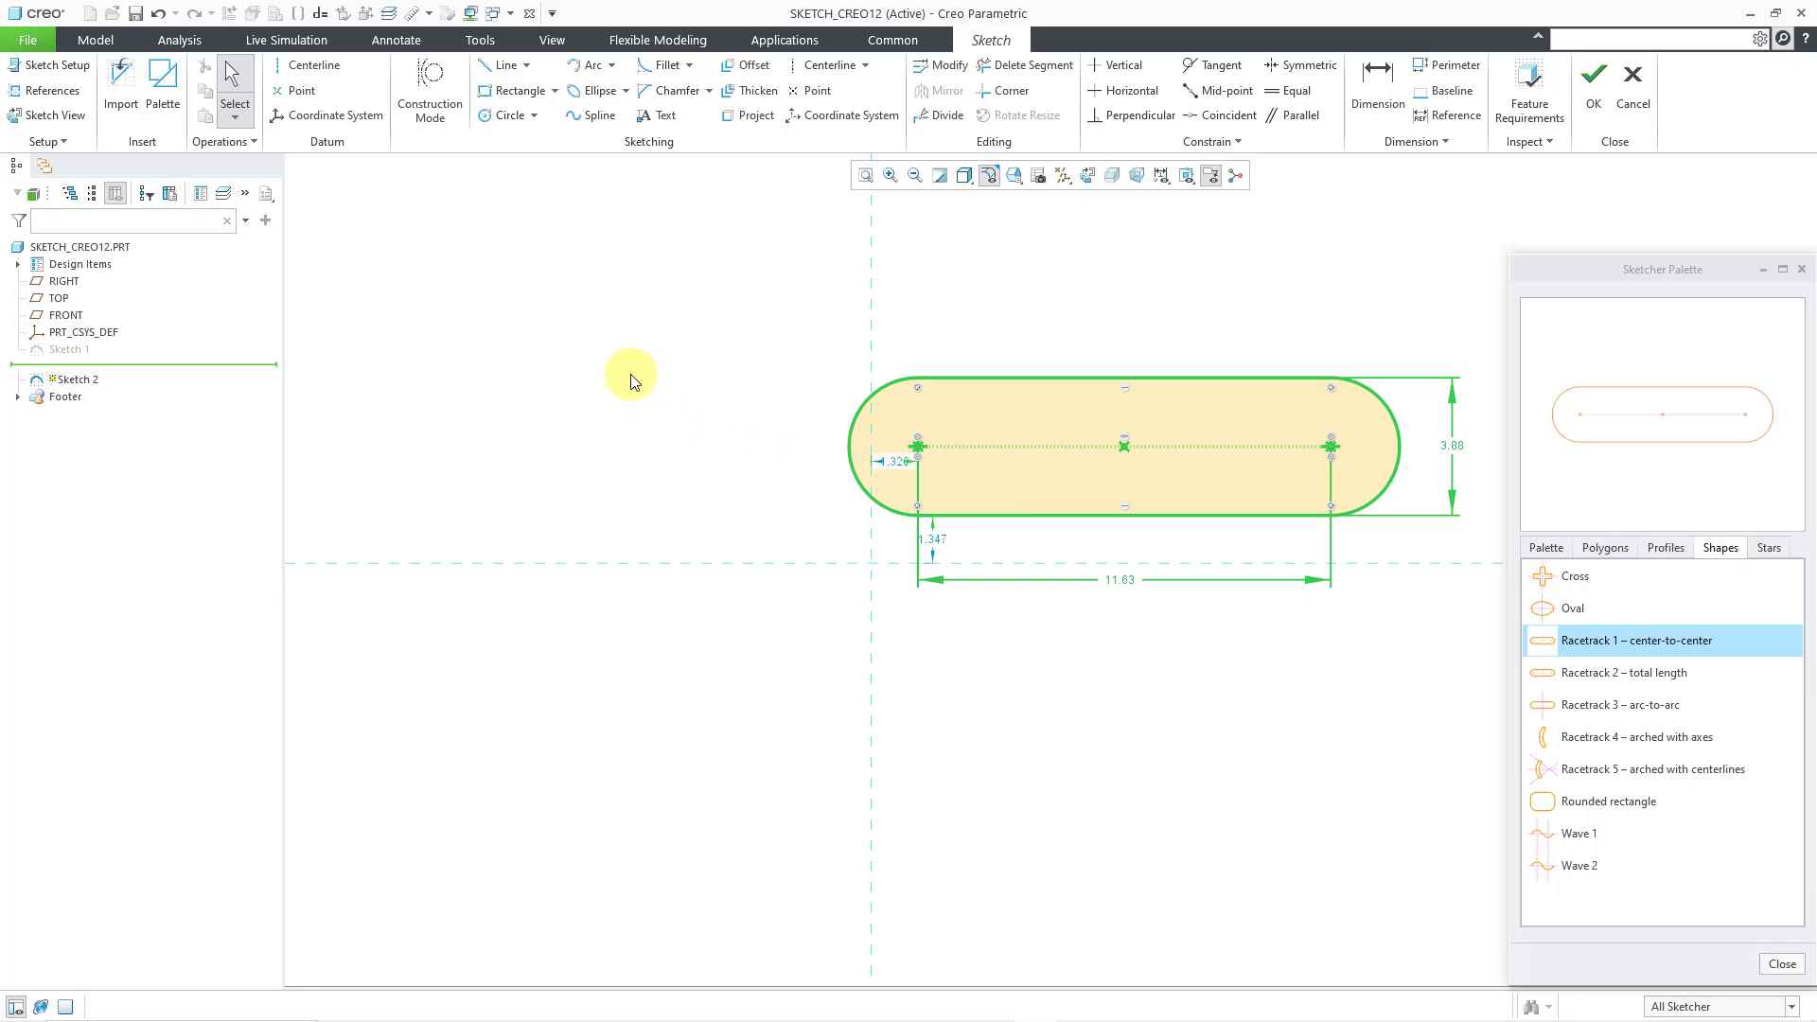
Undo the first racetrack and place Racetrack 2 – total length at about 4.04 scale.
left_click(159, 13)
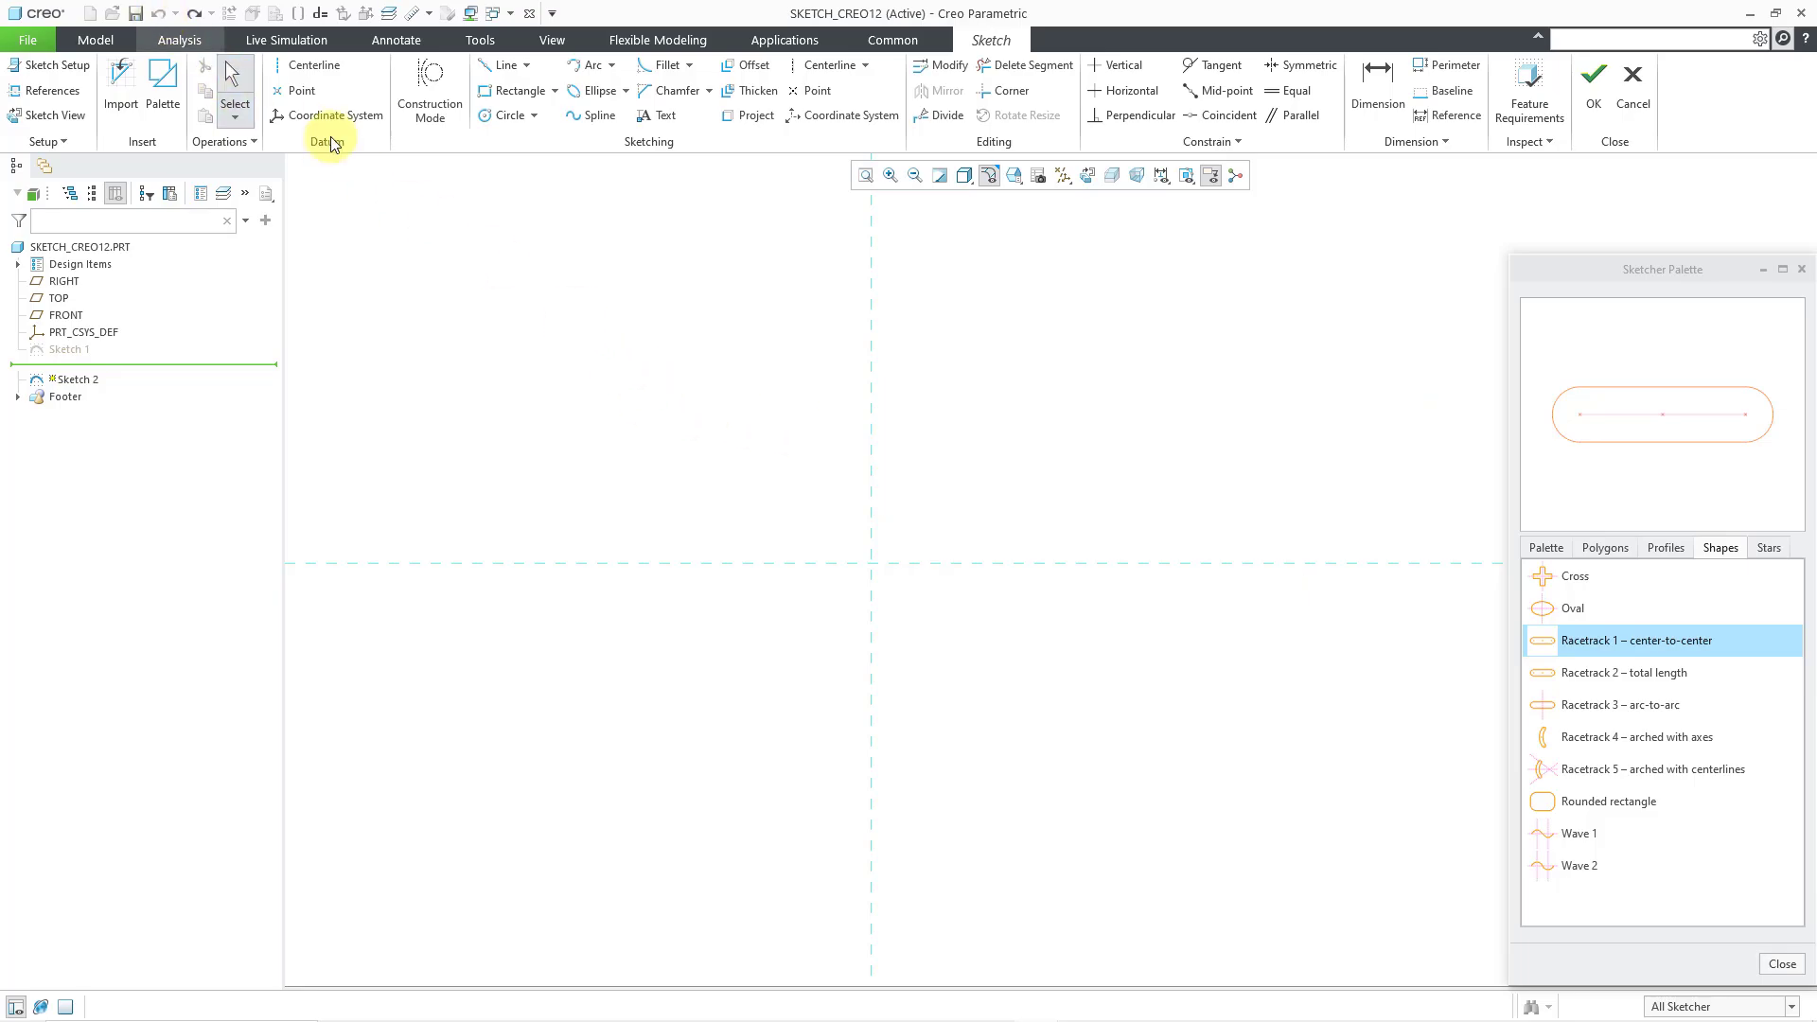
left_click(1616, 674)
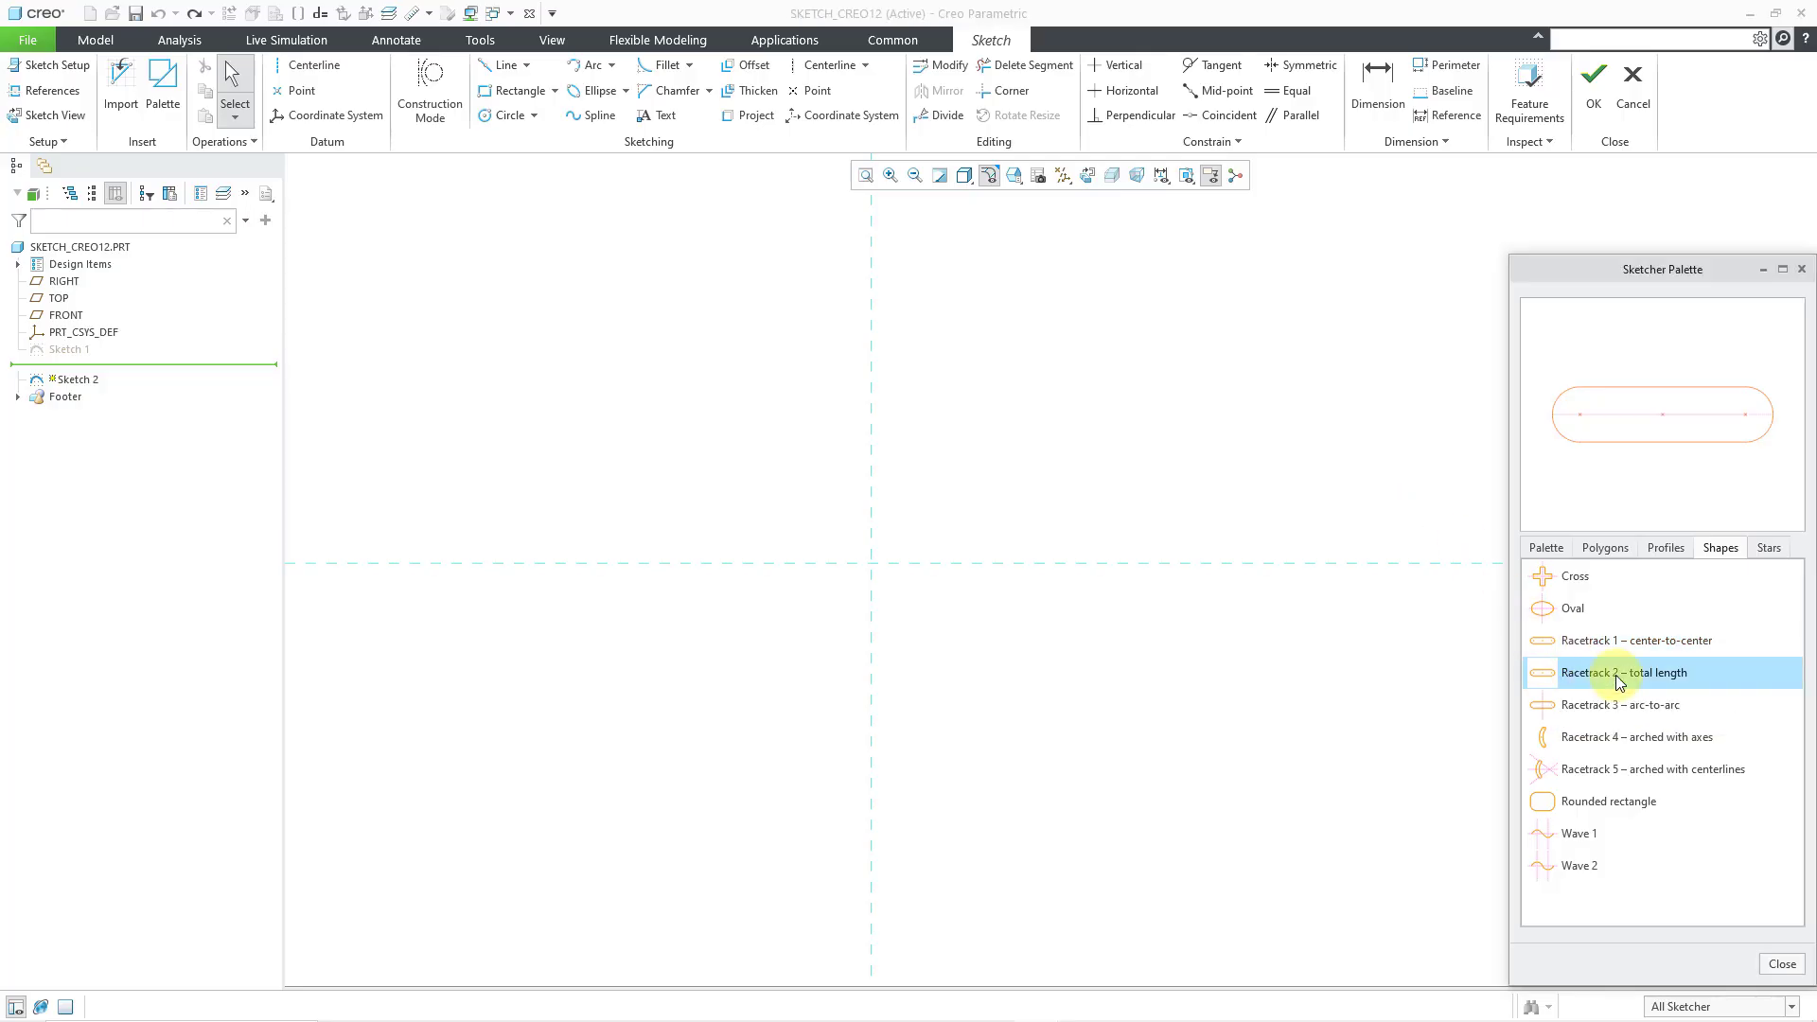
mouse_move(1616, 674)
left_mouse_down()
mouse_move(1177, 495)
mouse_move(1020, 464)
left_mouse_up()
left_click(1615, 679)
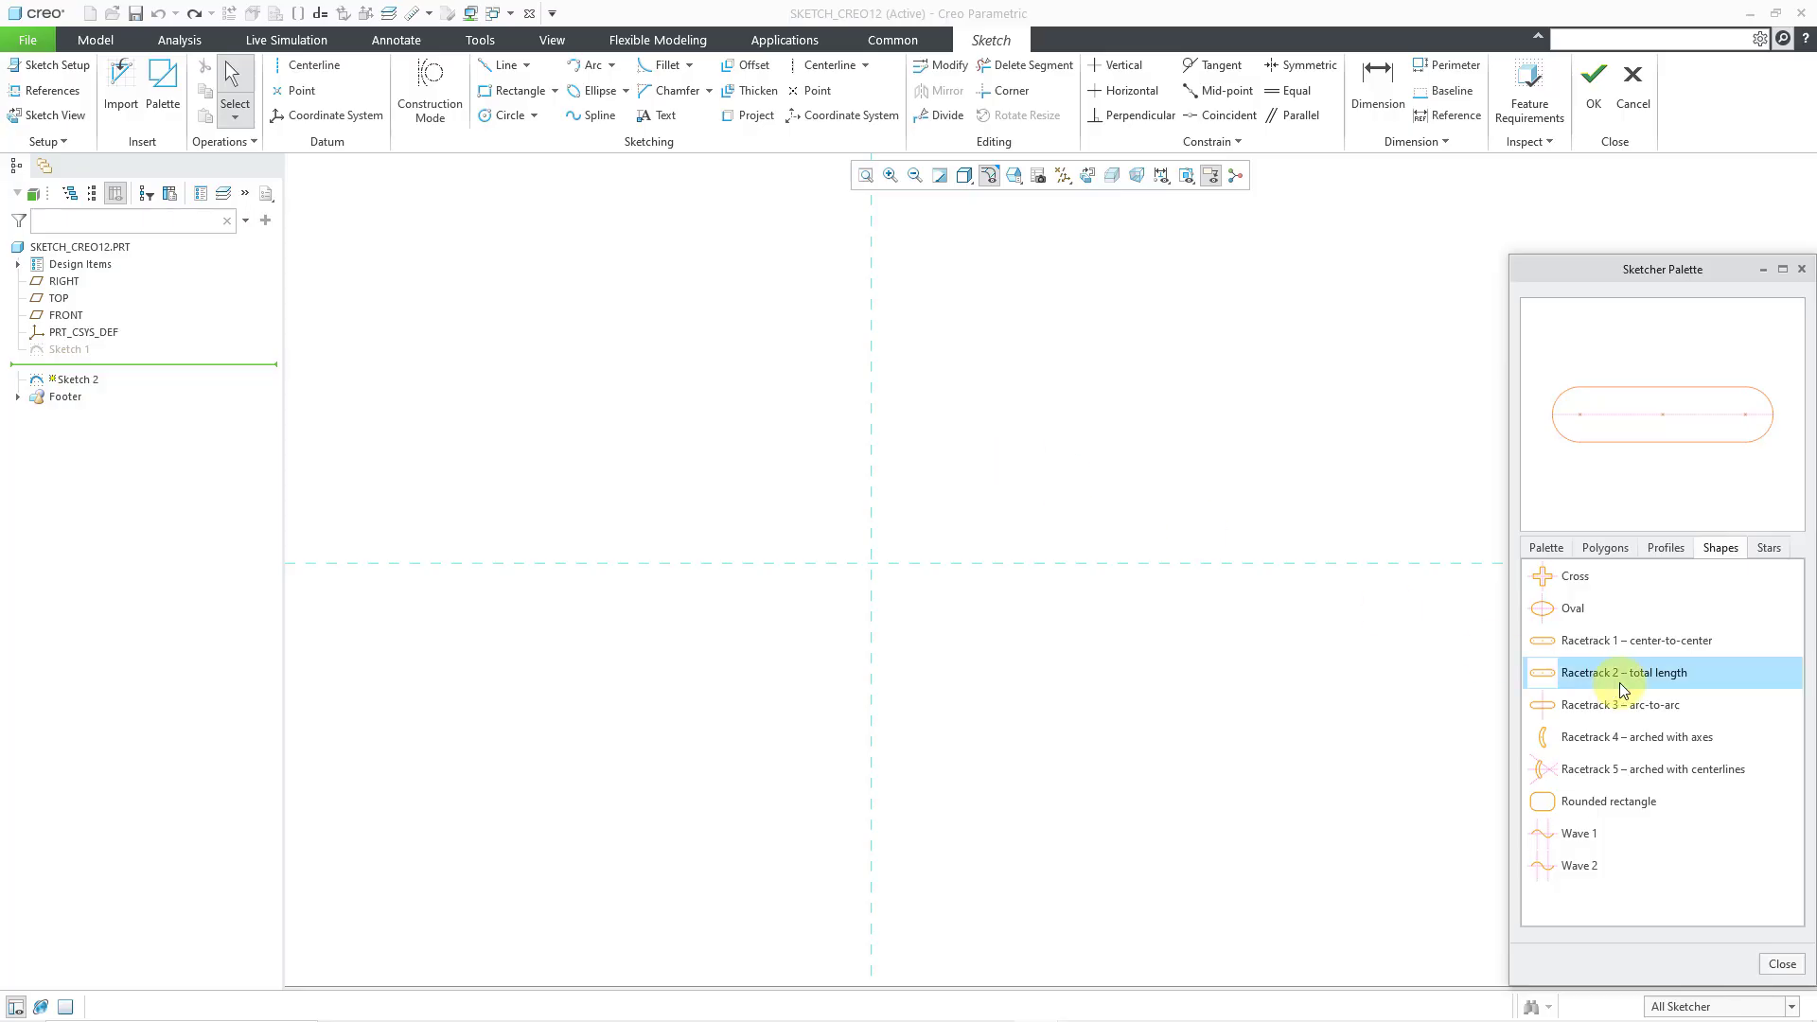
left_click(1083, 384)
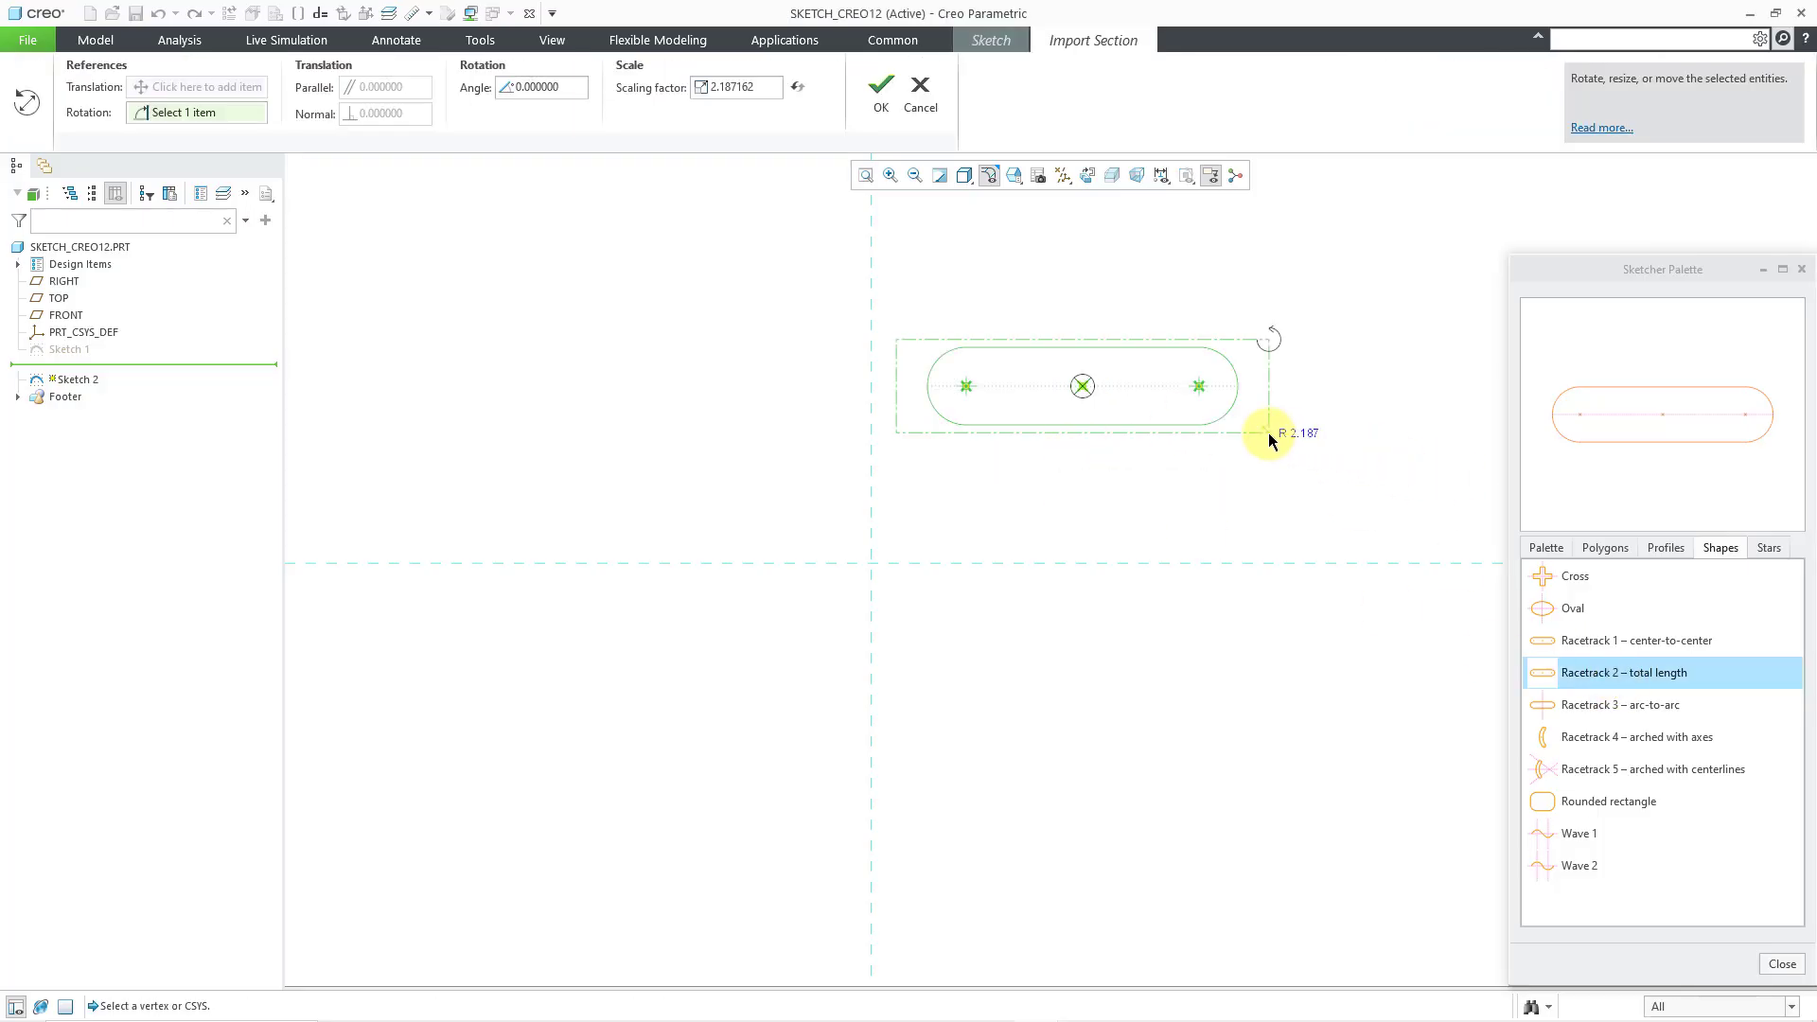
left_click_drag(1267, 434, 1415, 527)
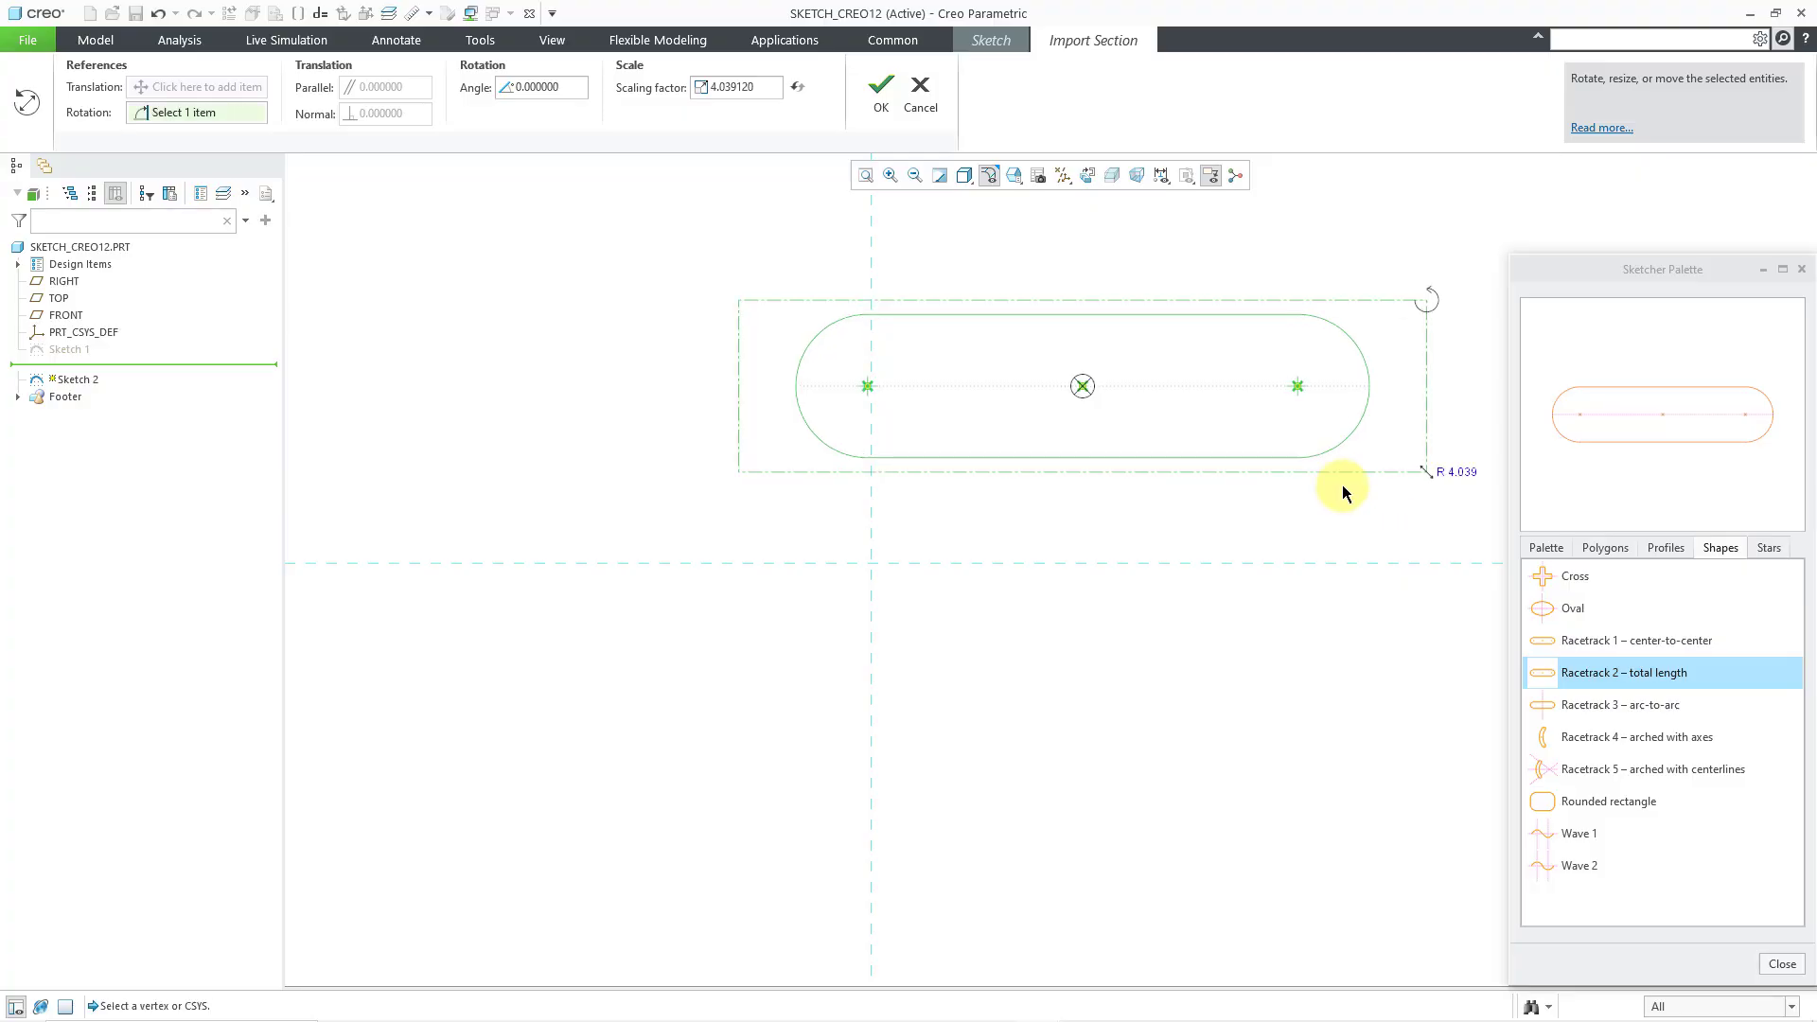
left_click(876, 91)
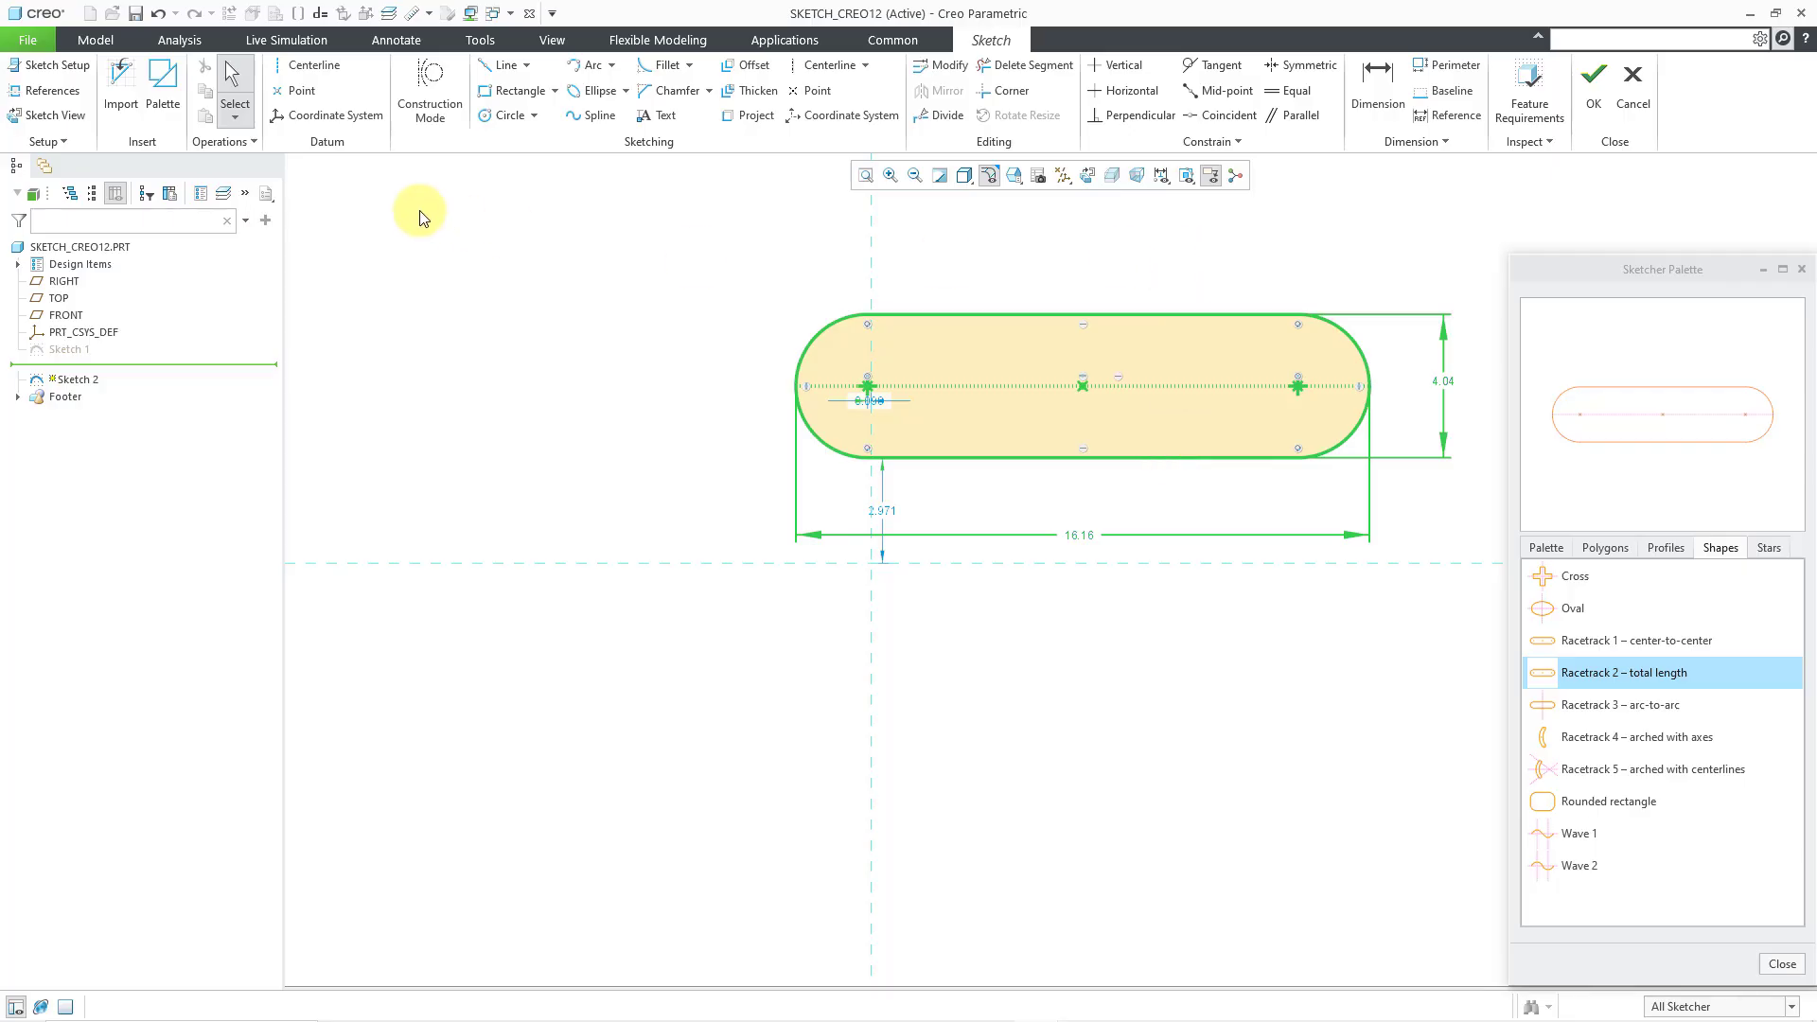
Undo, then place Racetrack 3 – arc-to-arc centred on the origin at about 5.39 scale.
left_click(159, 16)
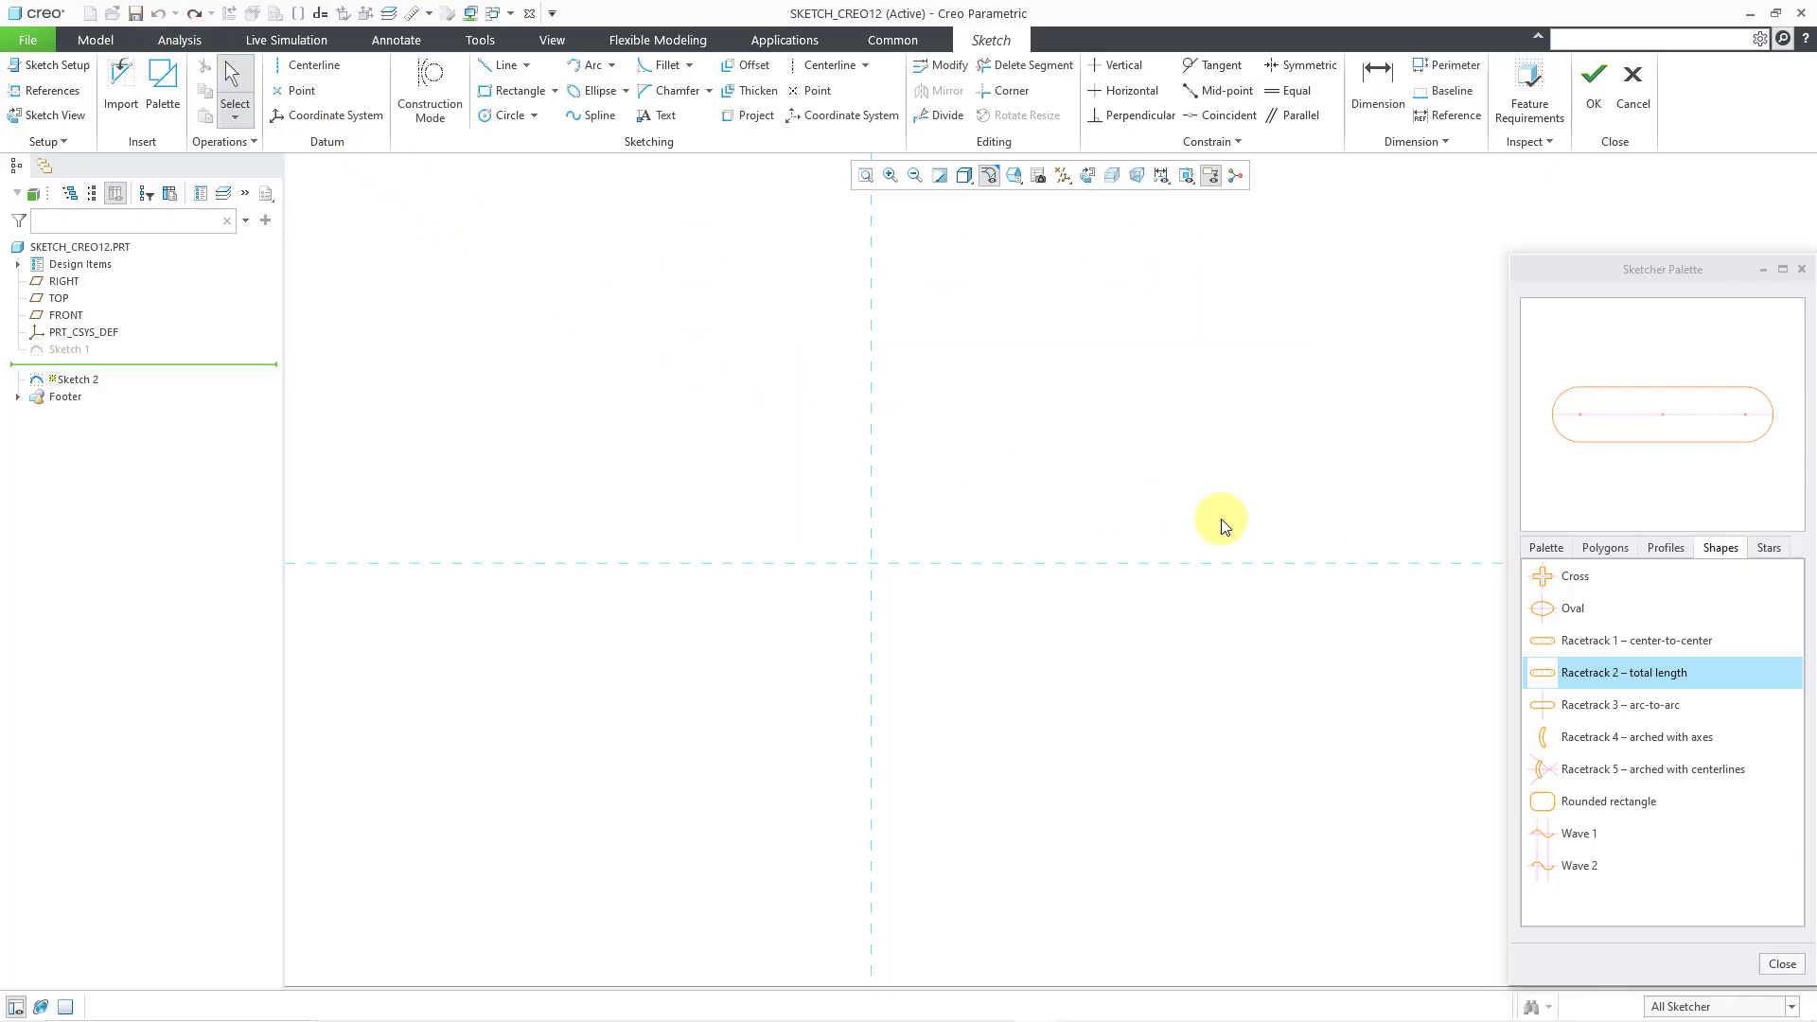
left_click(1656, 712)
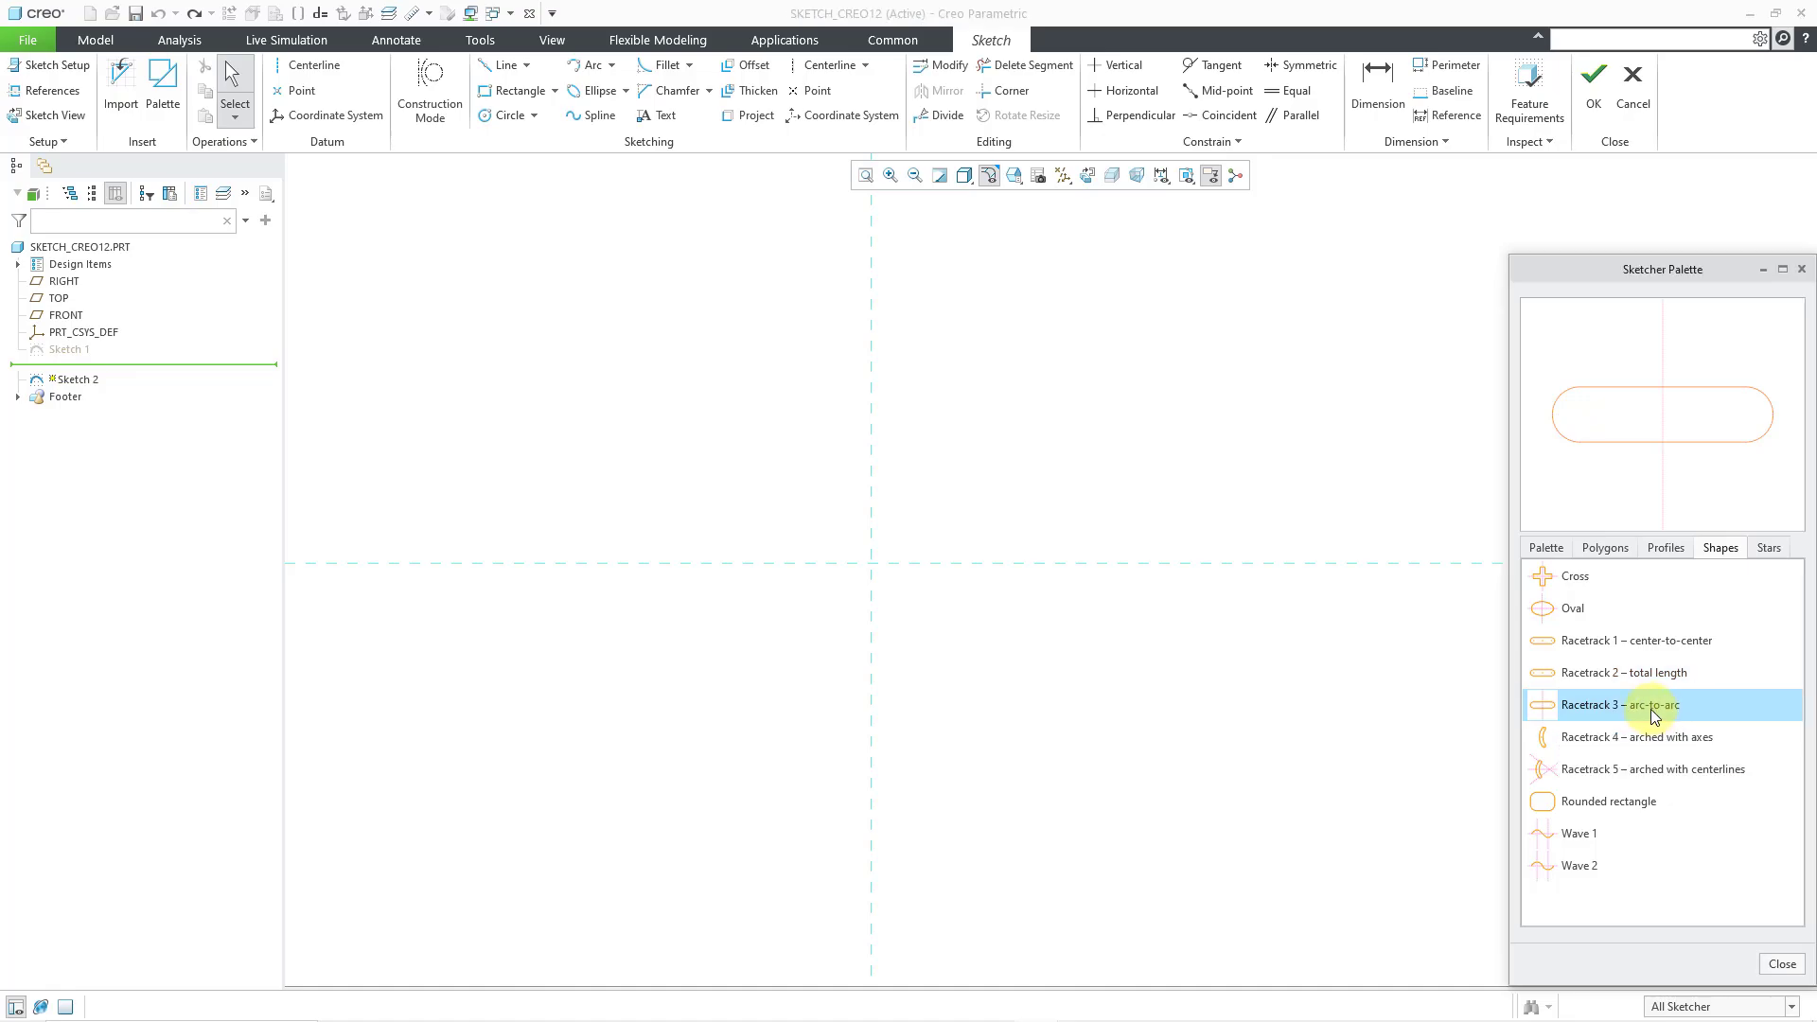
double_click(1626, 708)
left_click(928, 631)
left_click_drag(928, 630, 871, 563)
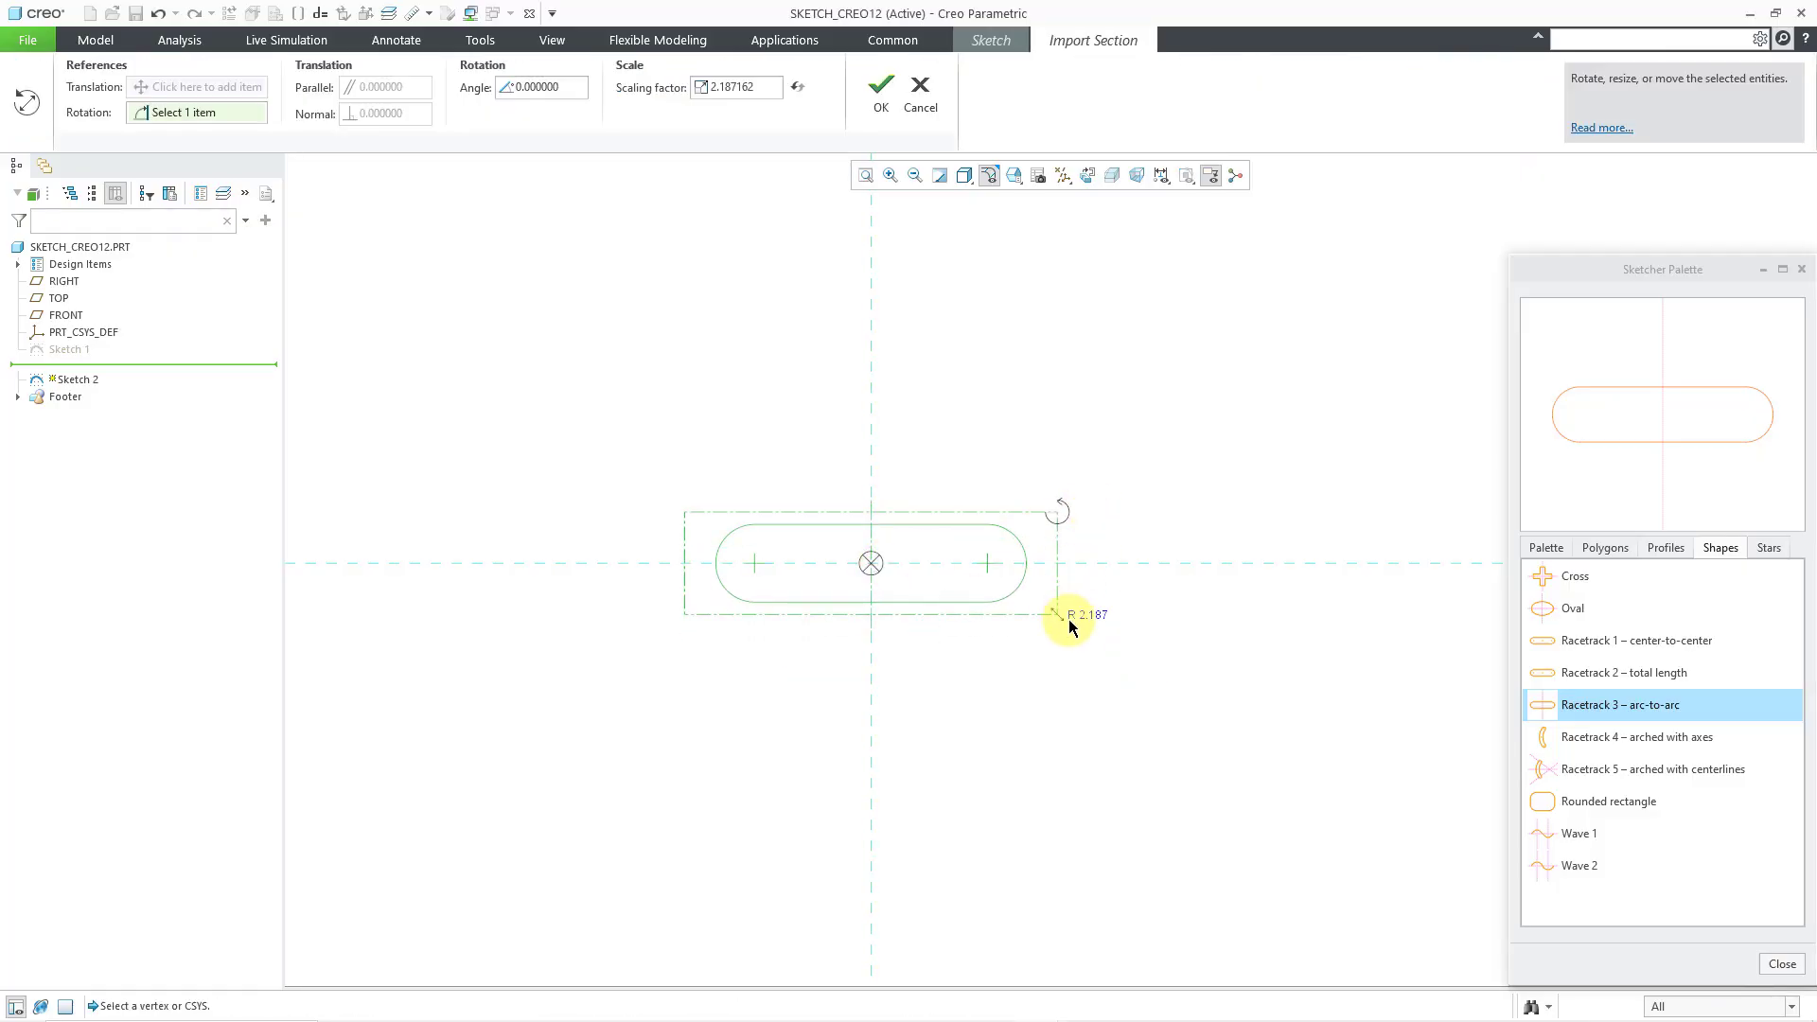
left_click_drag(1065, 621, 1275, 825)
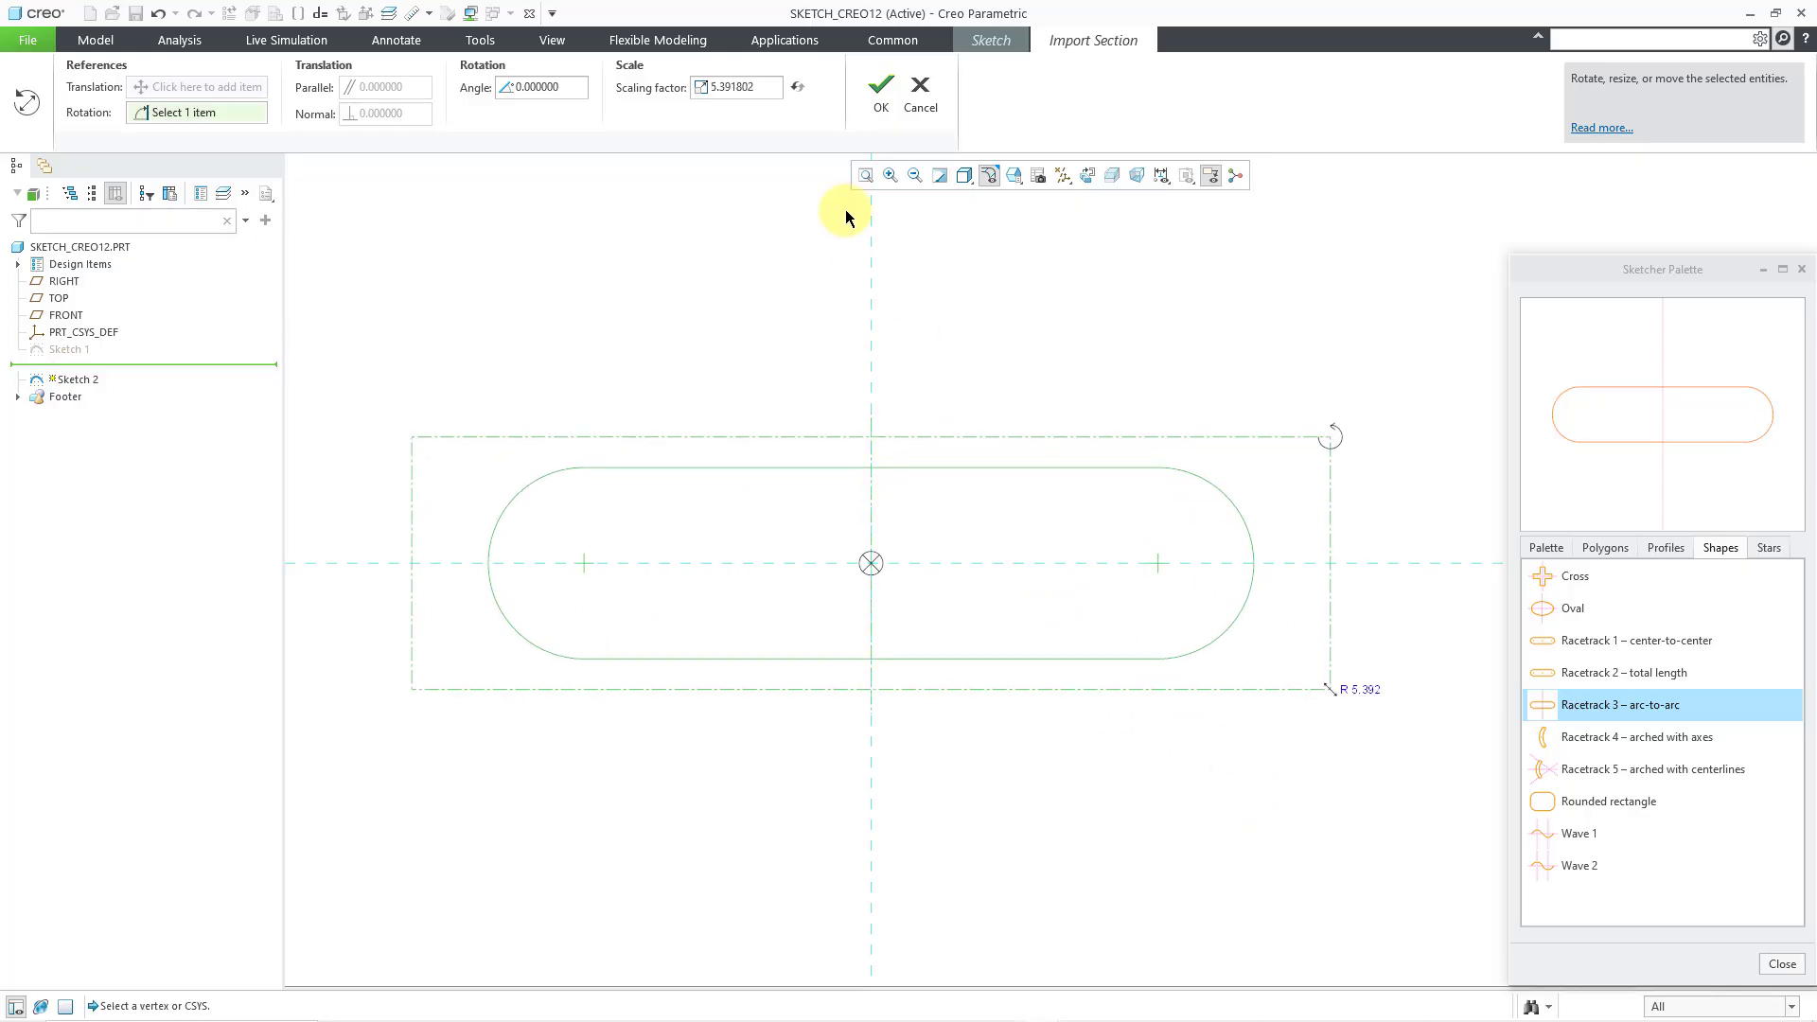
left_click(876, 99)
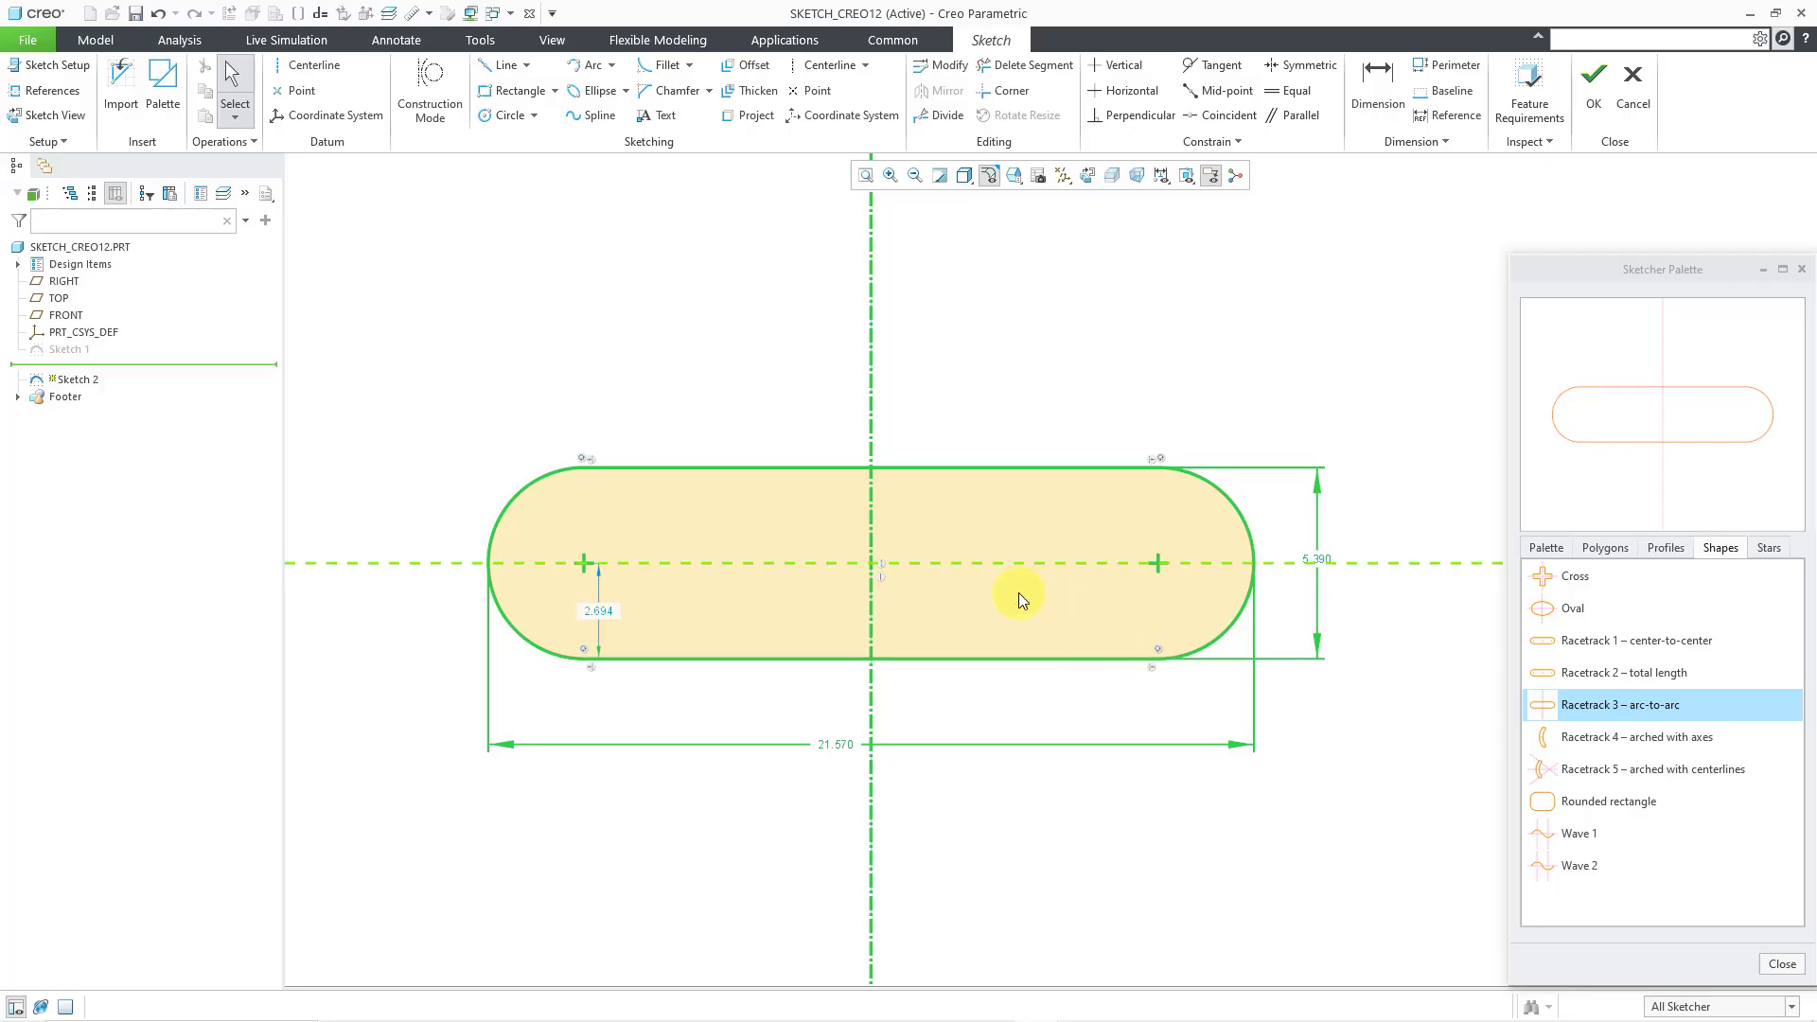
Add a second, smaller arc-to-arc racetrack (8.750 by 2.190) above the first.
double_click(1653, 708)
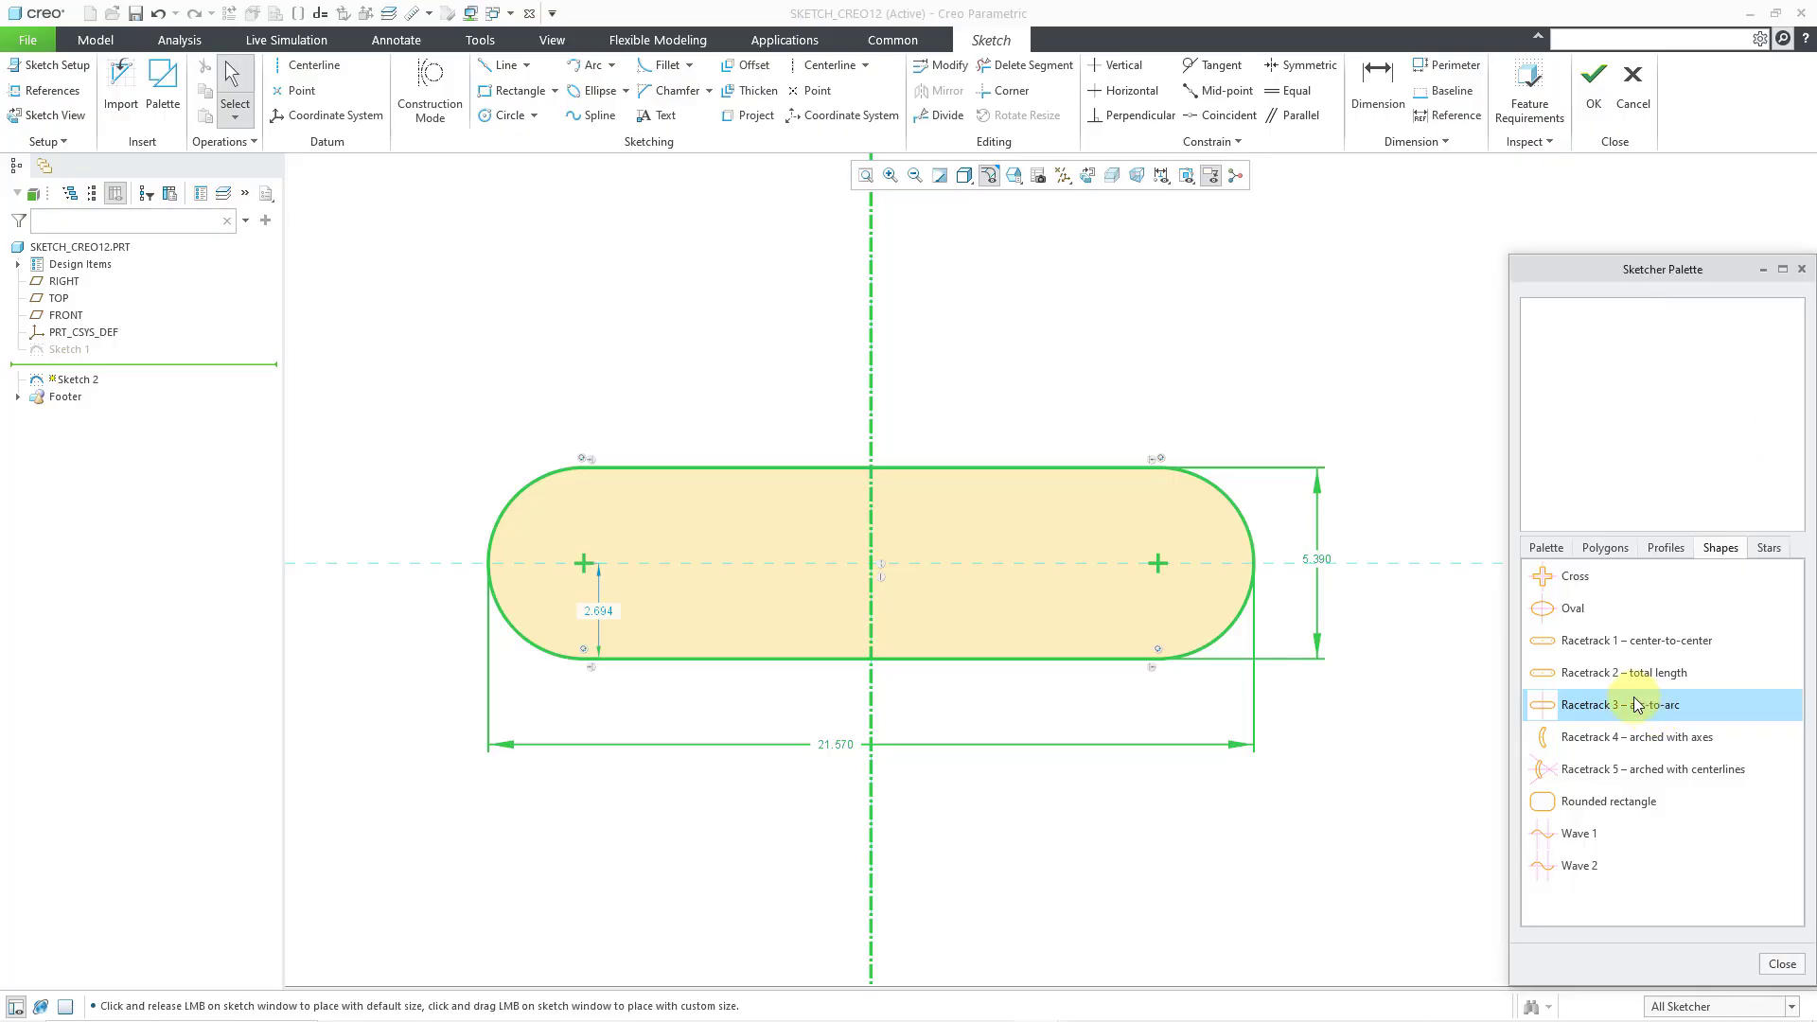
left_click(1168, 343)
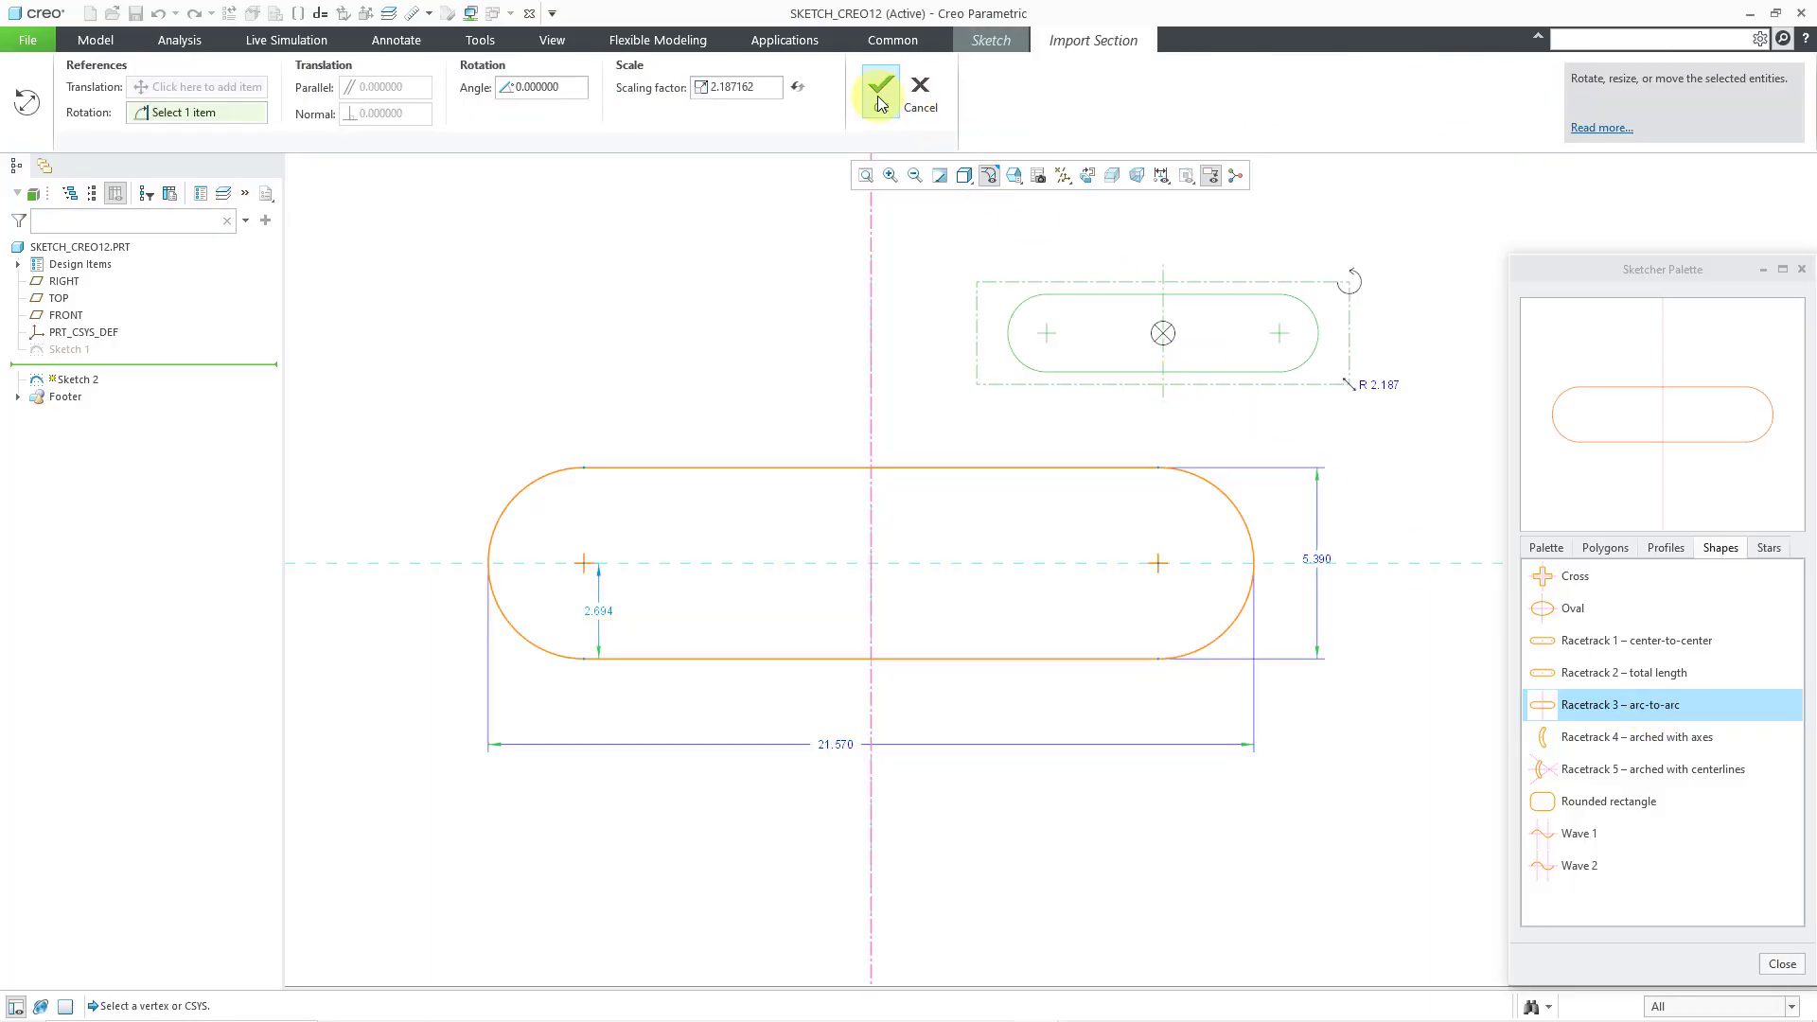
left_click(880, 94)
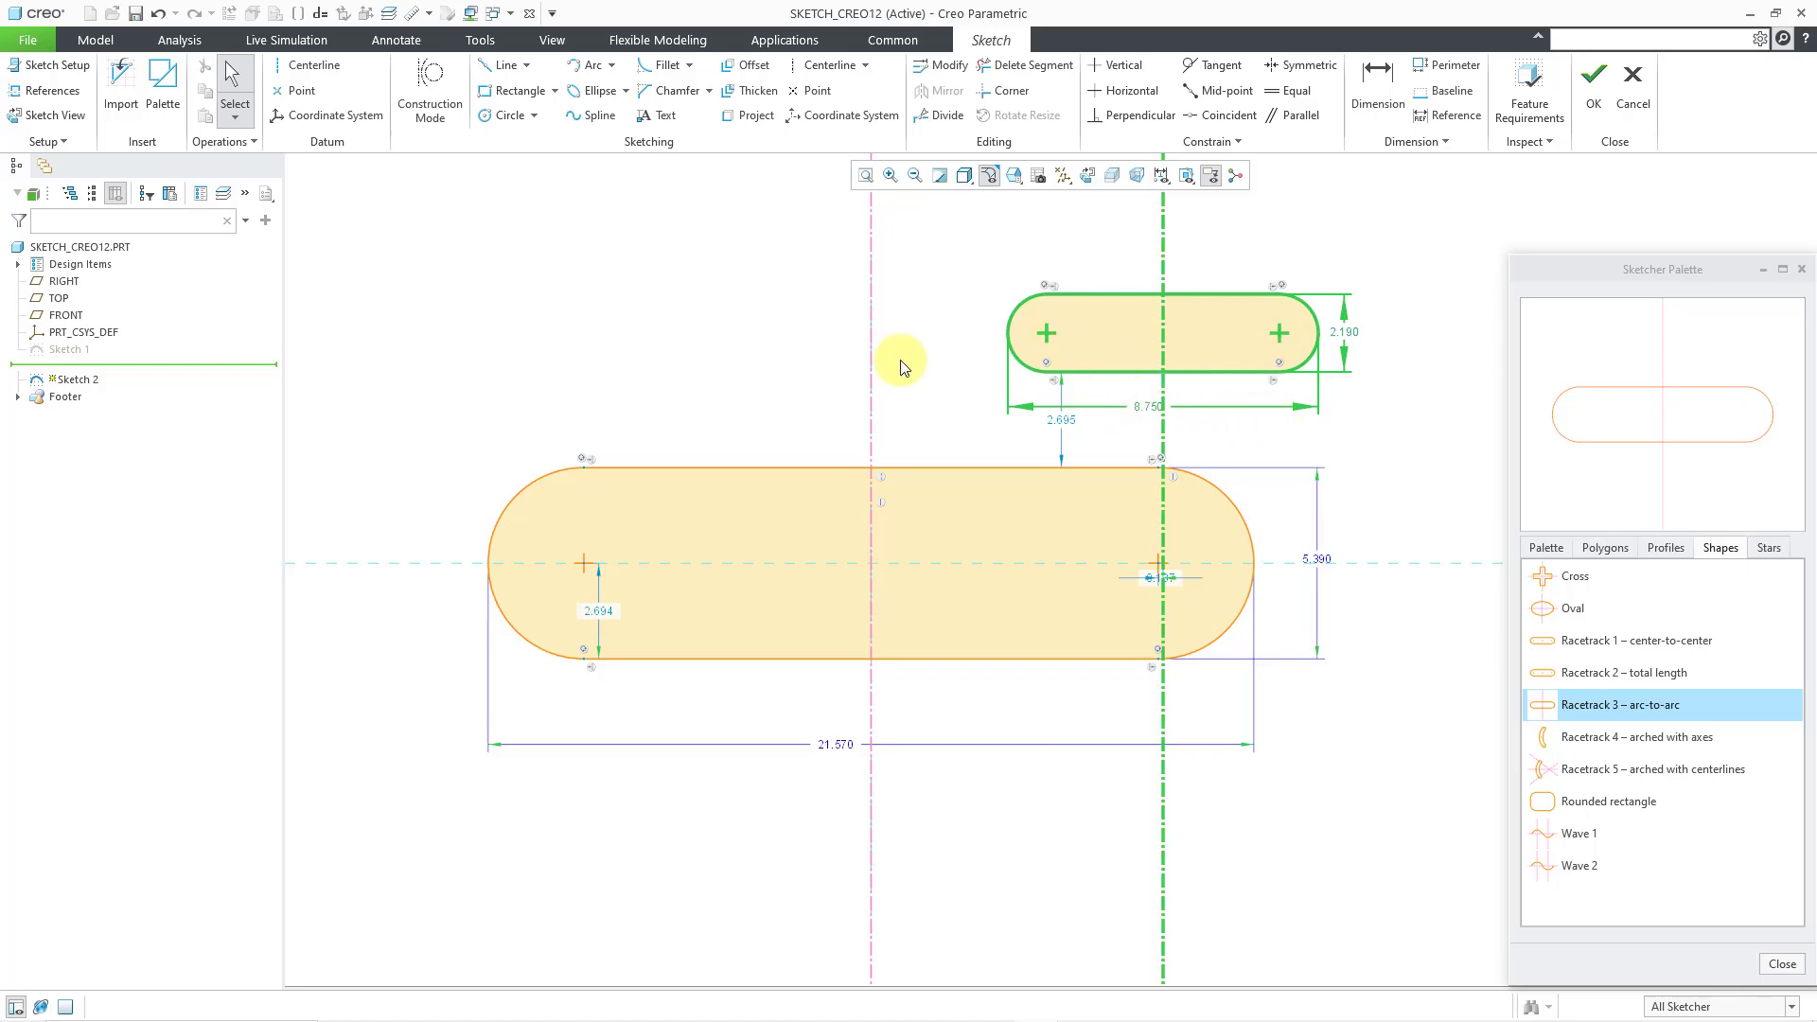
Undo both racetracks and place Racetrack 4 – arched with axes at about 2.31 scale.
left_click(158, 14)
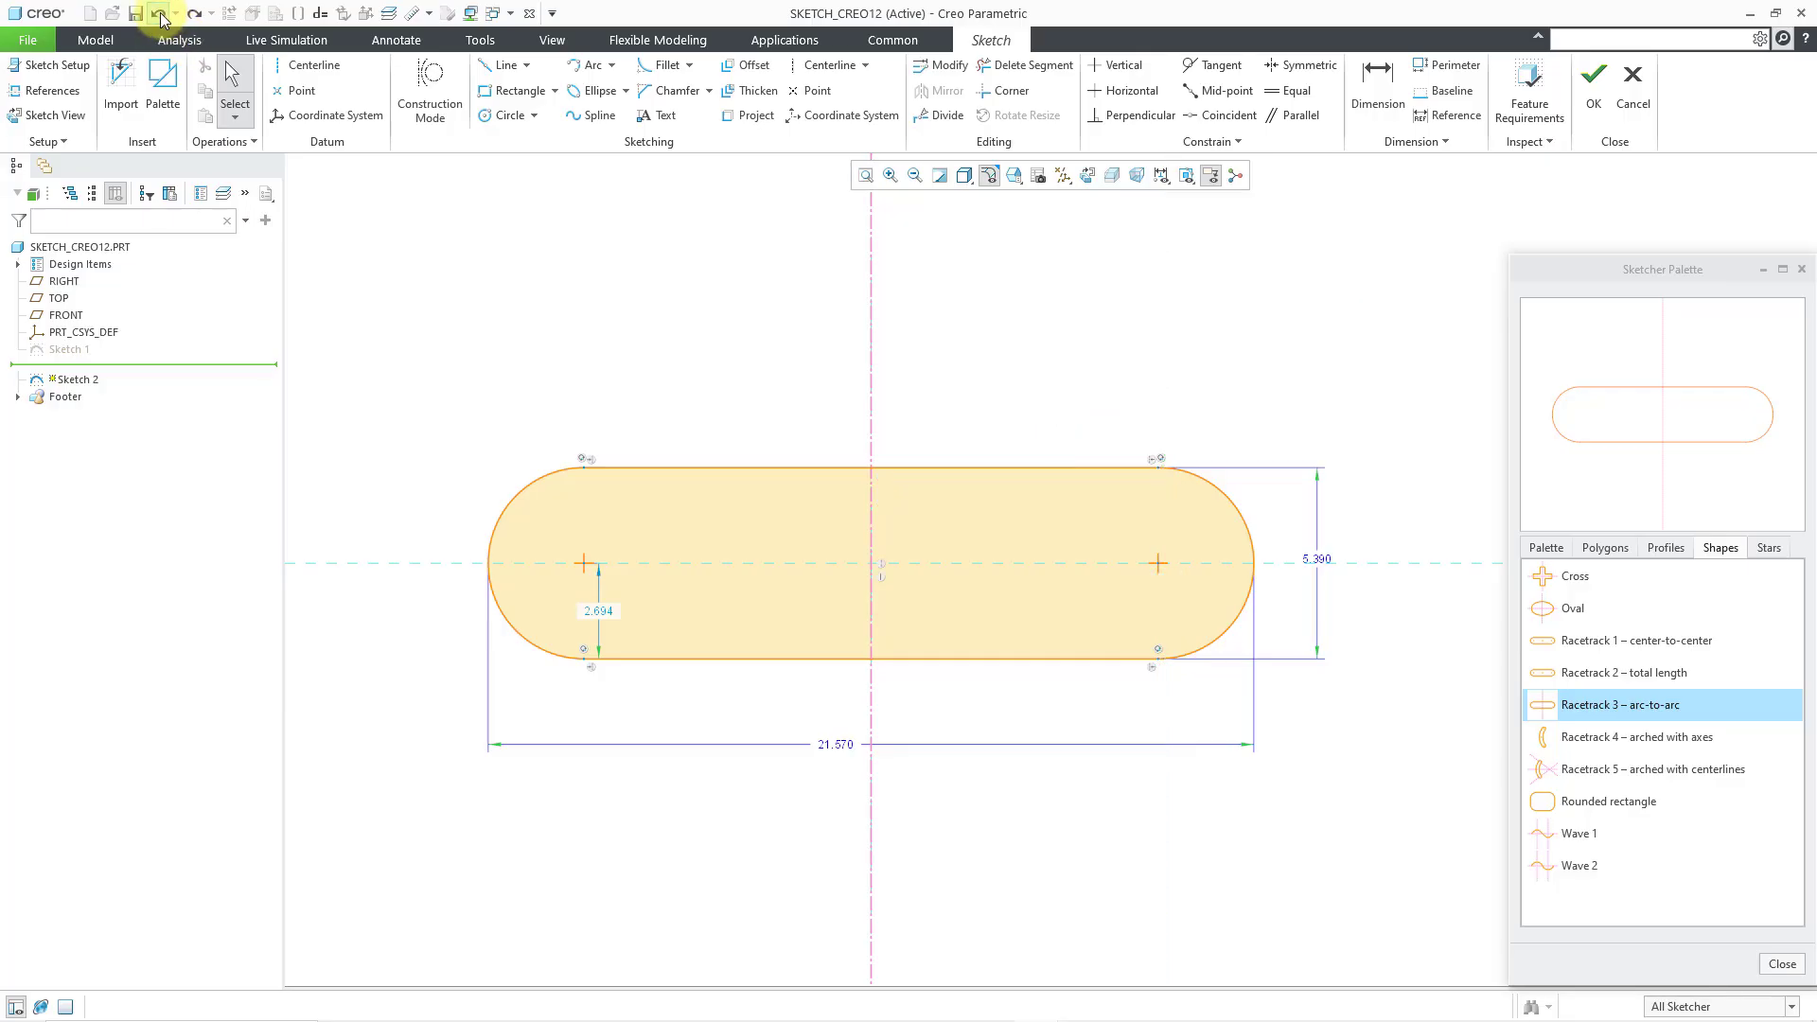
left_click(158, 15)
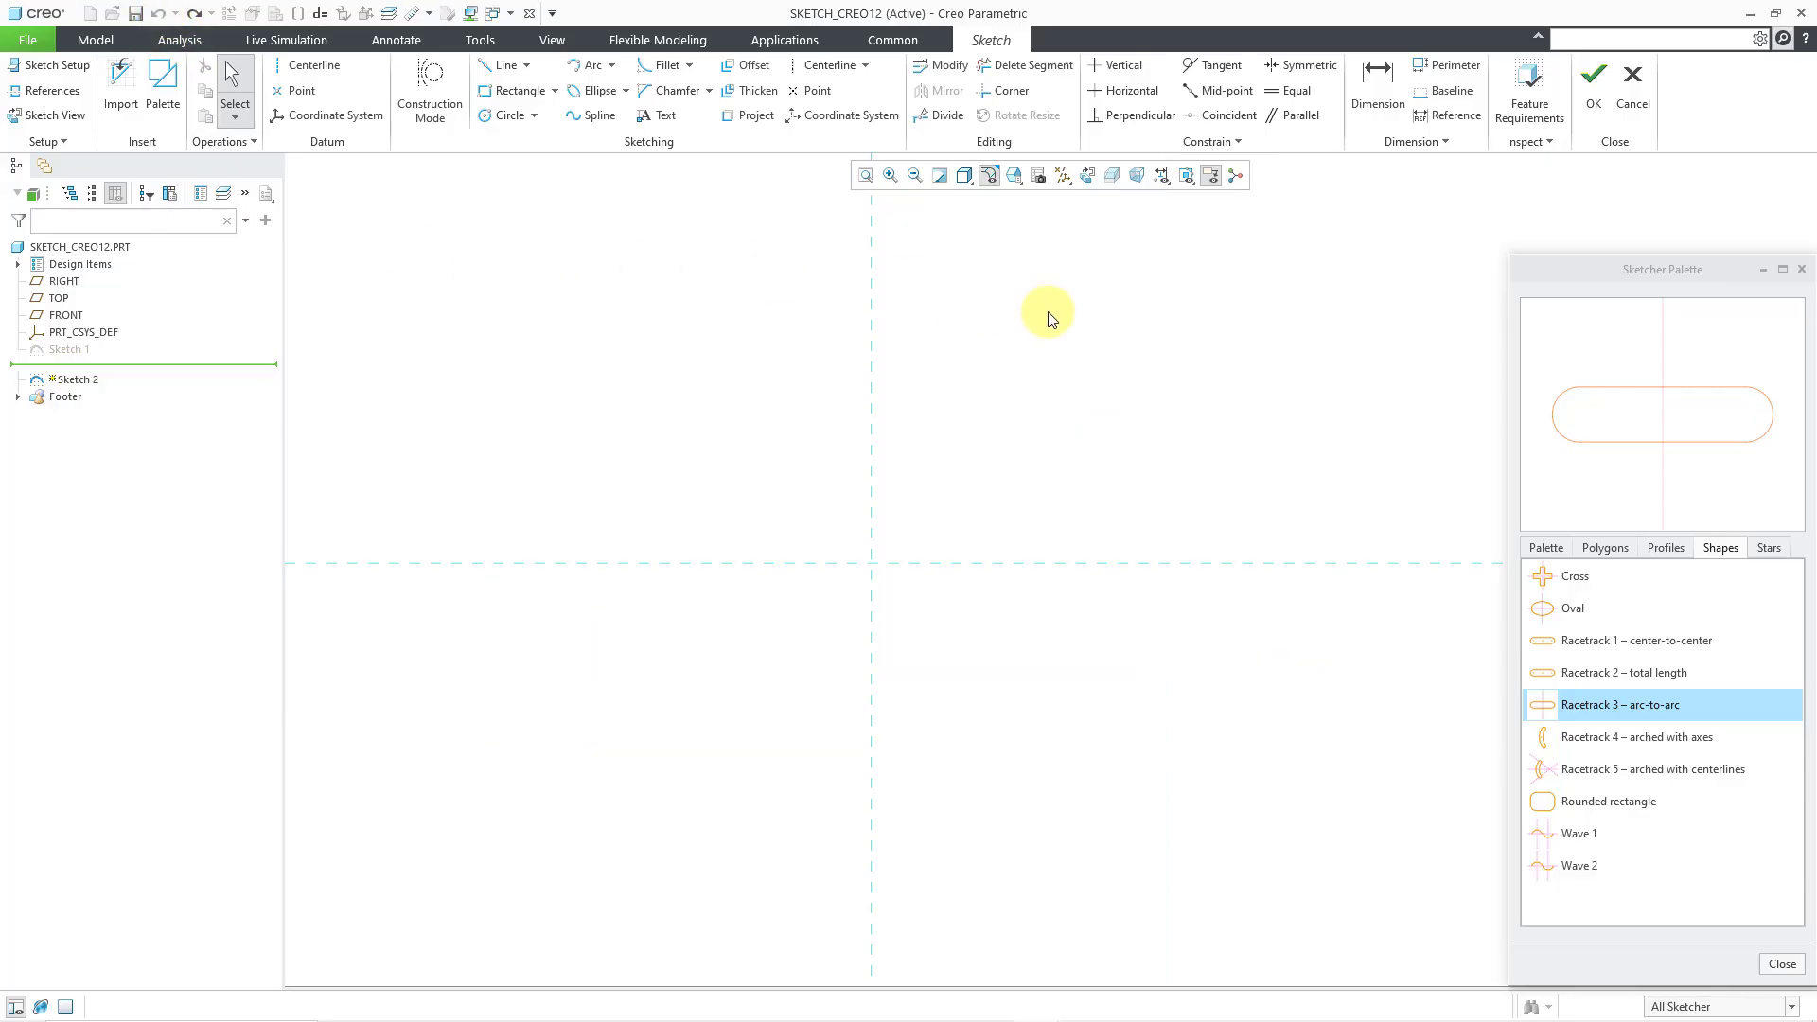
left_click(1630, 748)
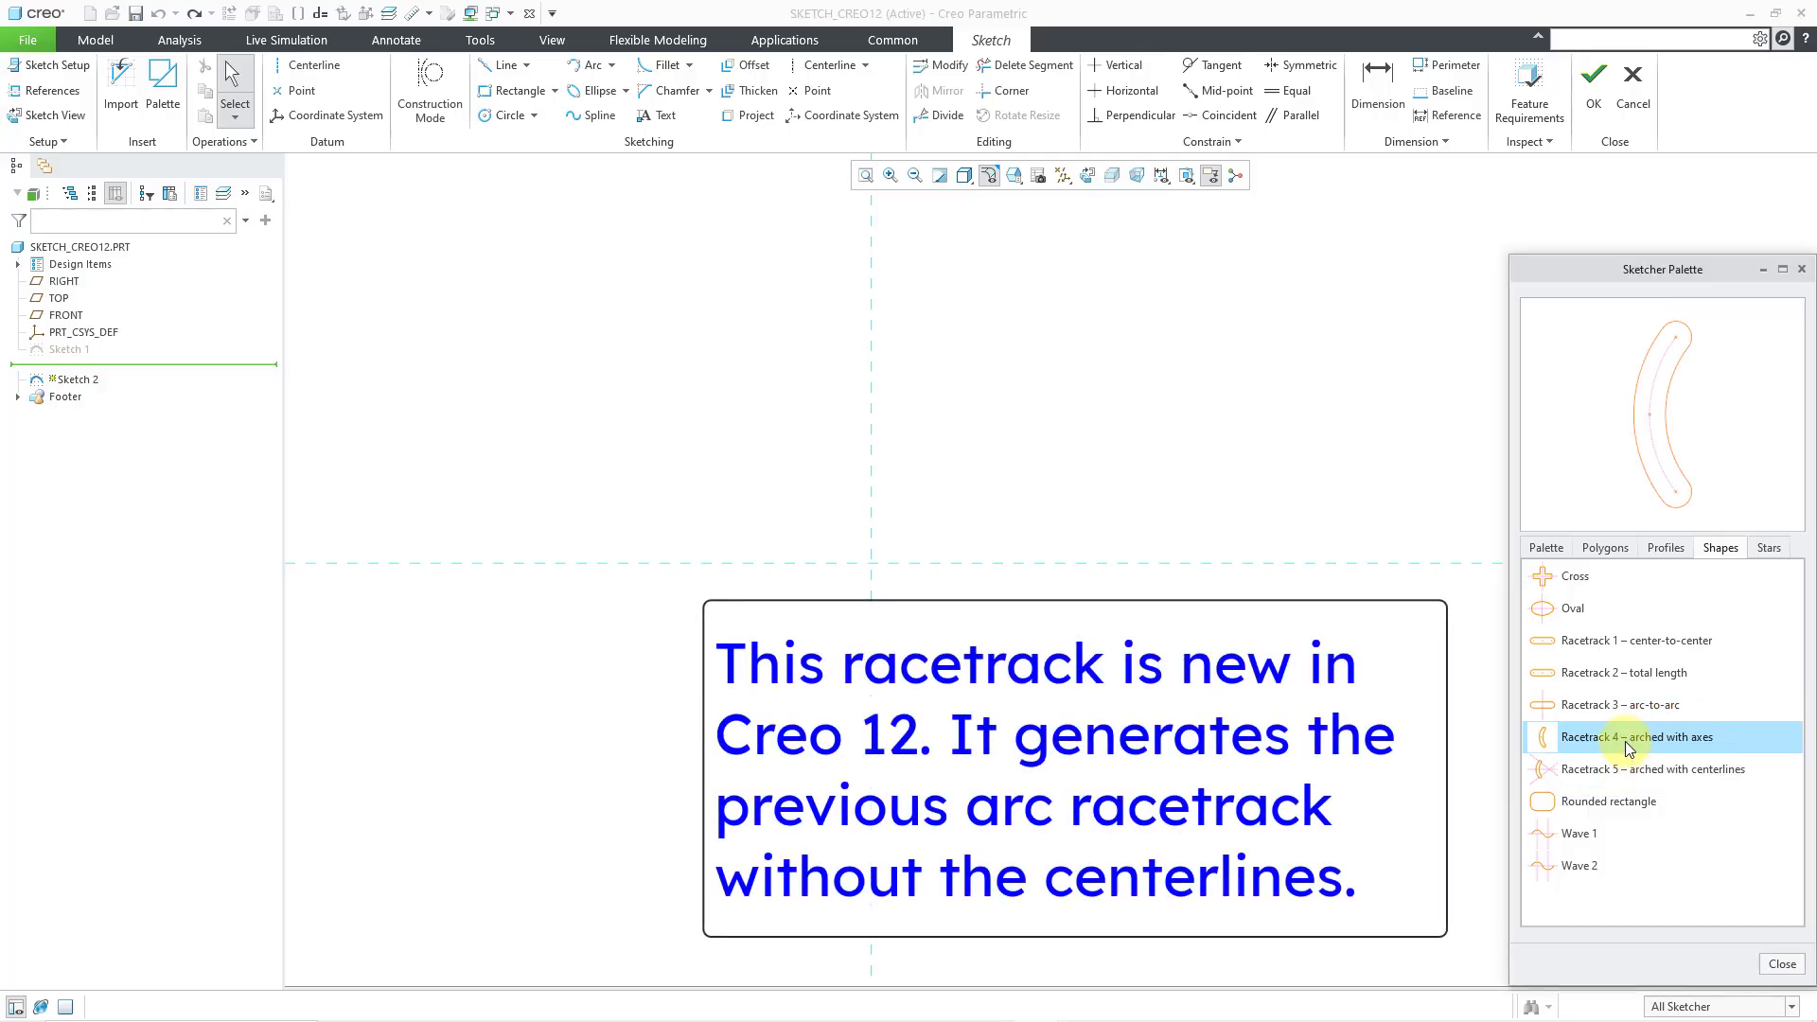
left_click_drag(1625, 740, 1149, 469)
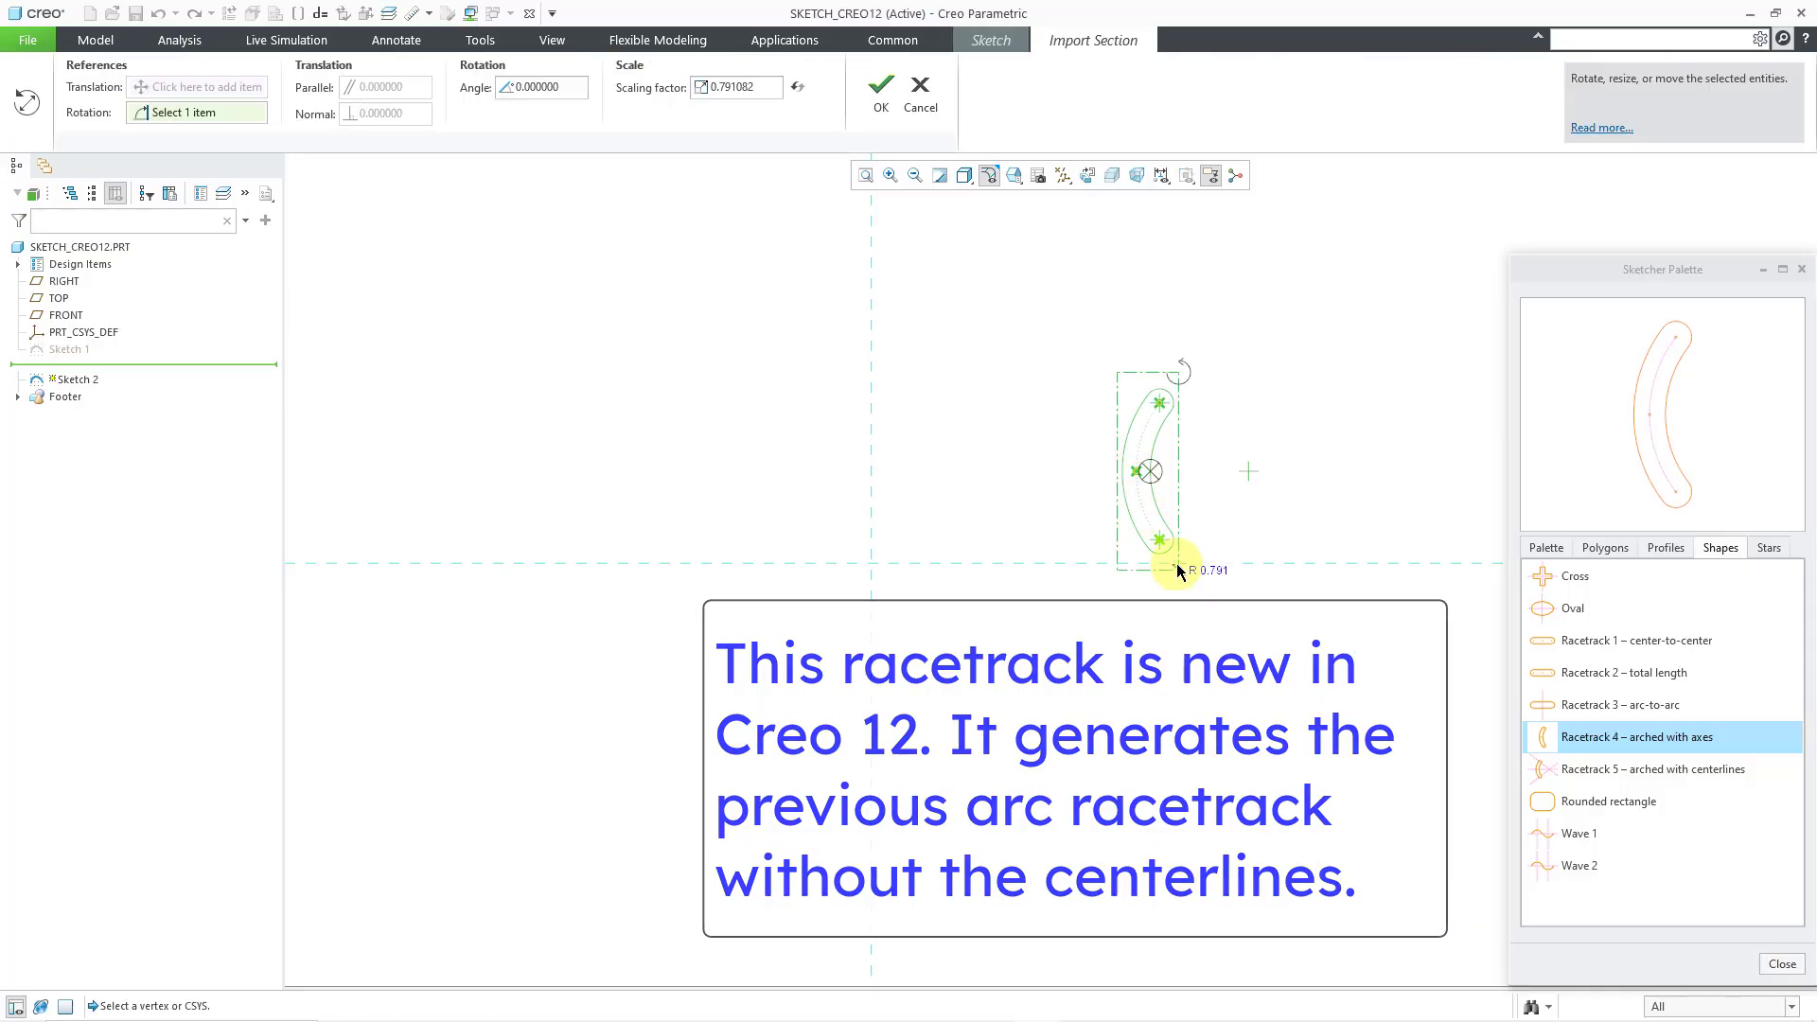
left_click_drag(1179, 573, 1311, 734)
left_click(881, 87)
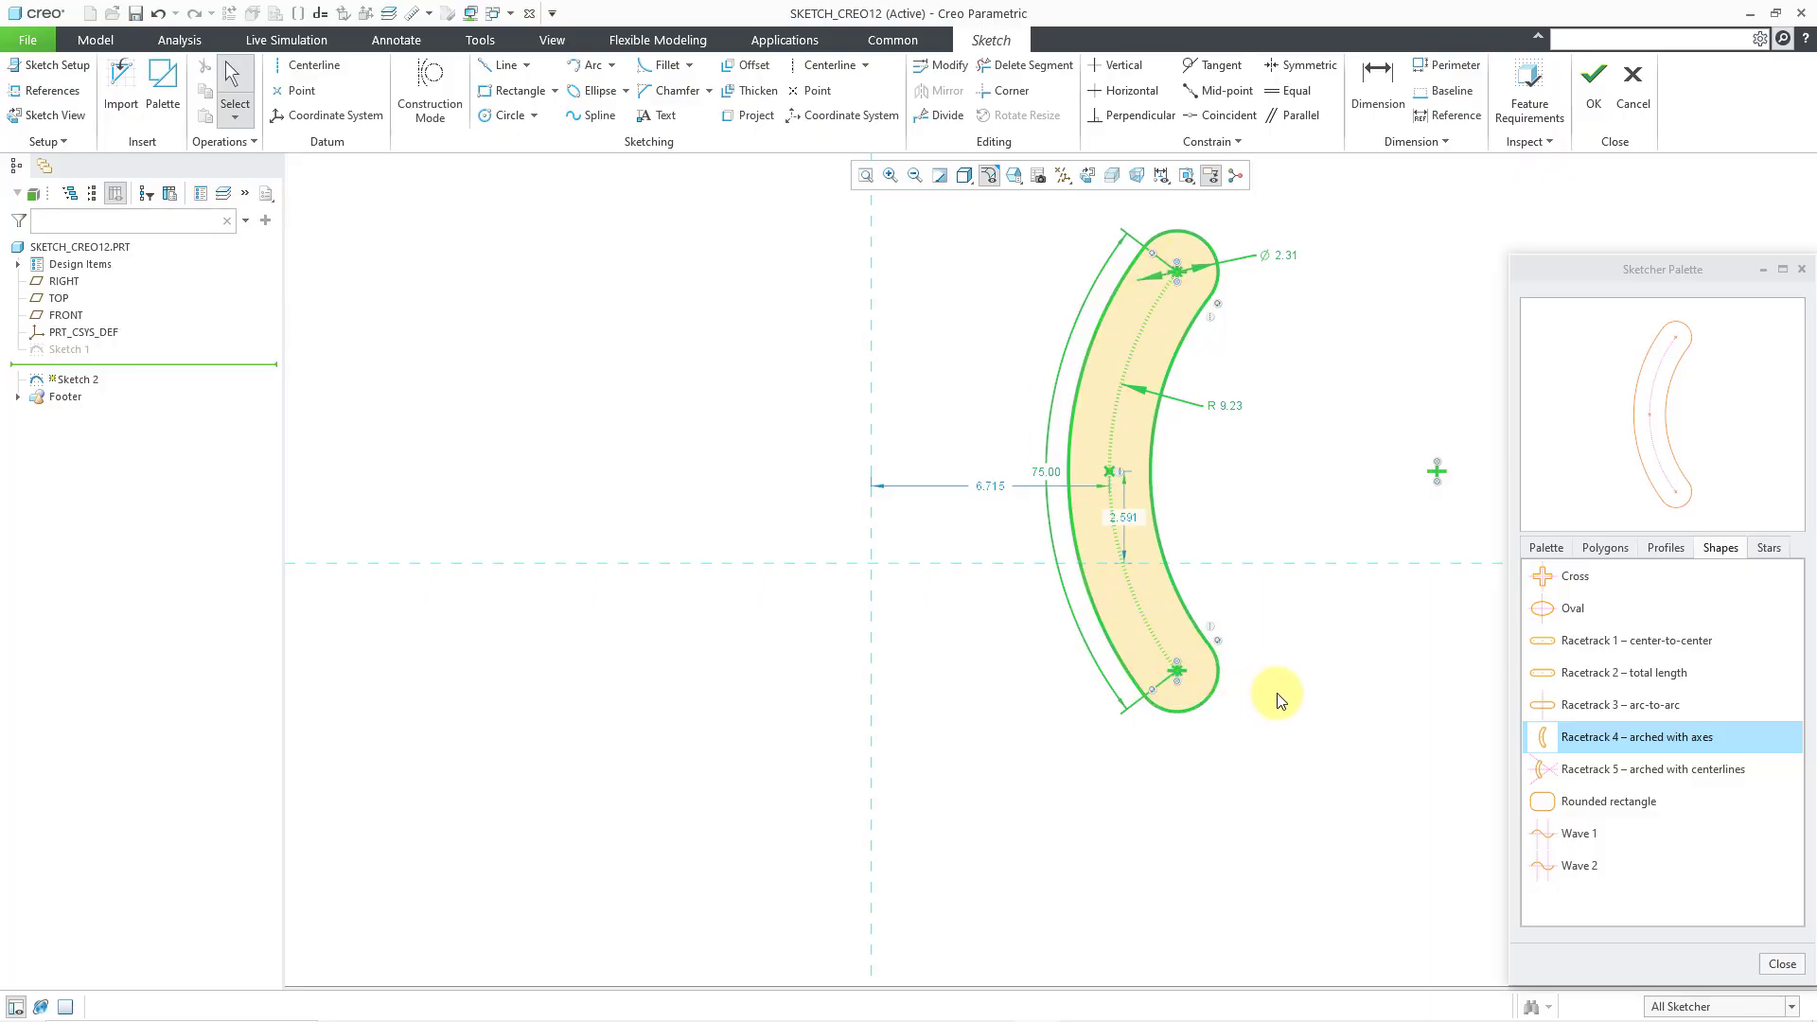
Swap in Racetrack 5 arched with centerlines on the horizontal axis, scaled about 2.83 (R 12.250, Ø 3.060, 75°).
left_click(158, 13)
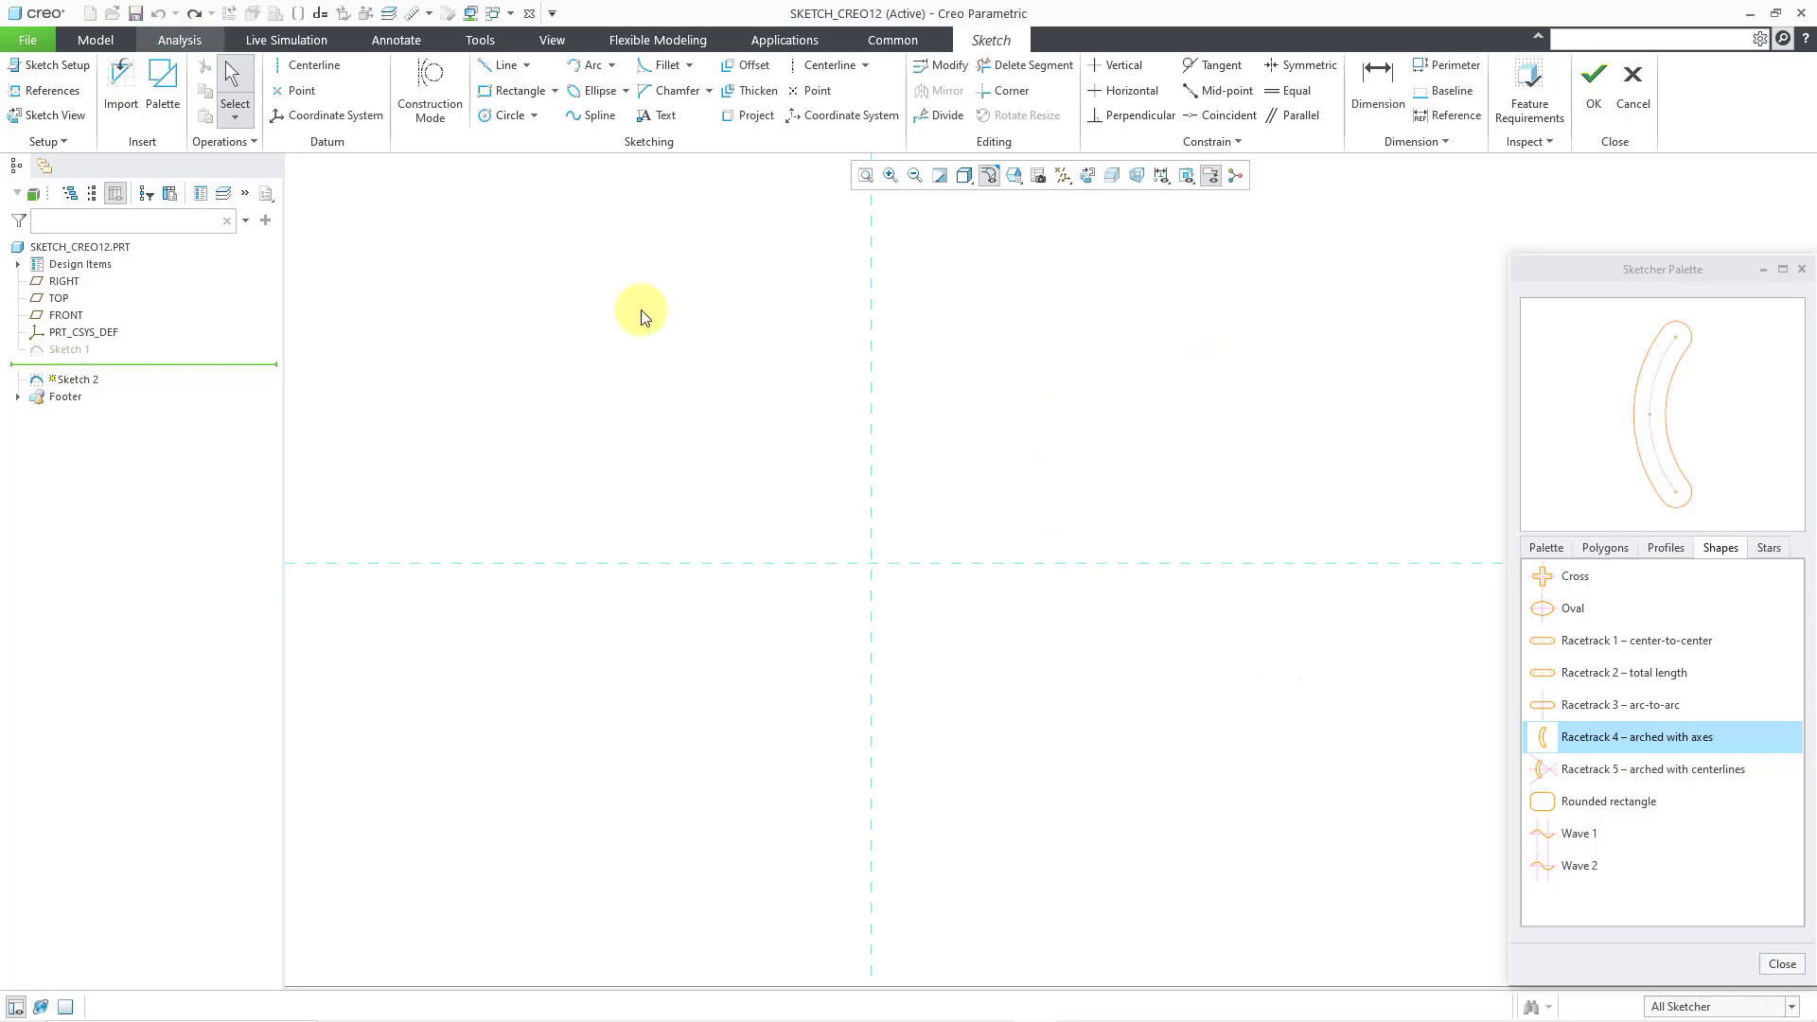
double_click(1659, 772)
left_click(968, 511)
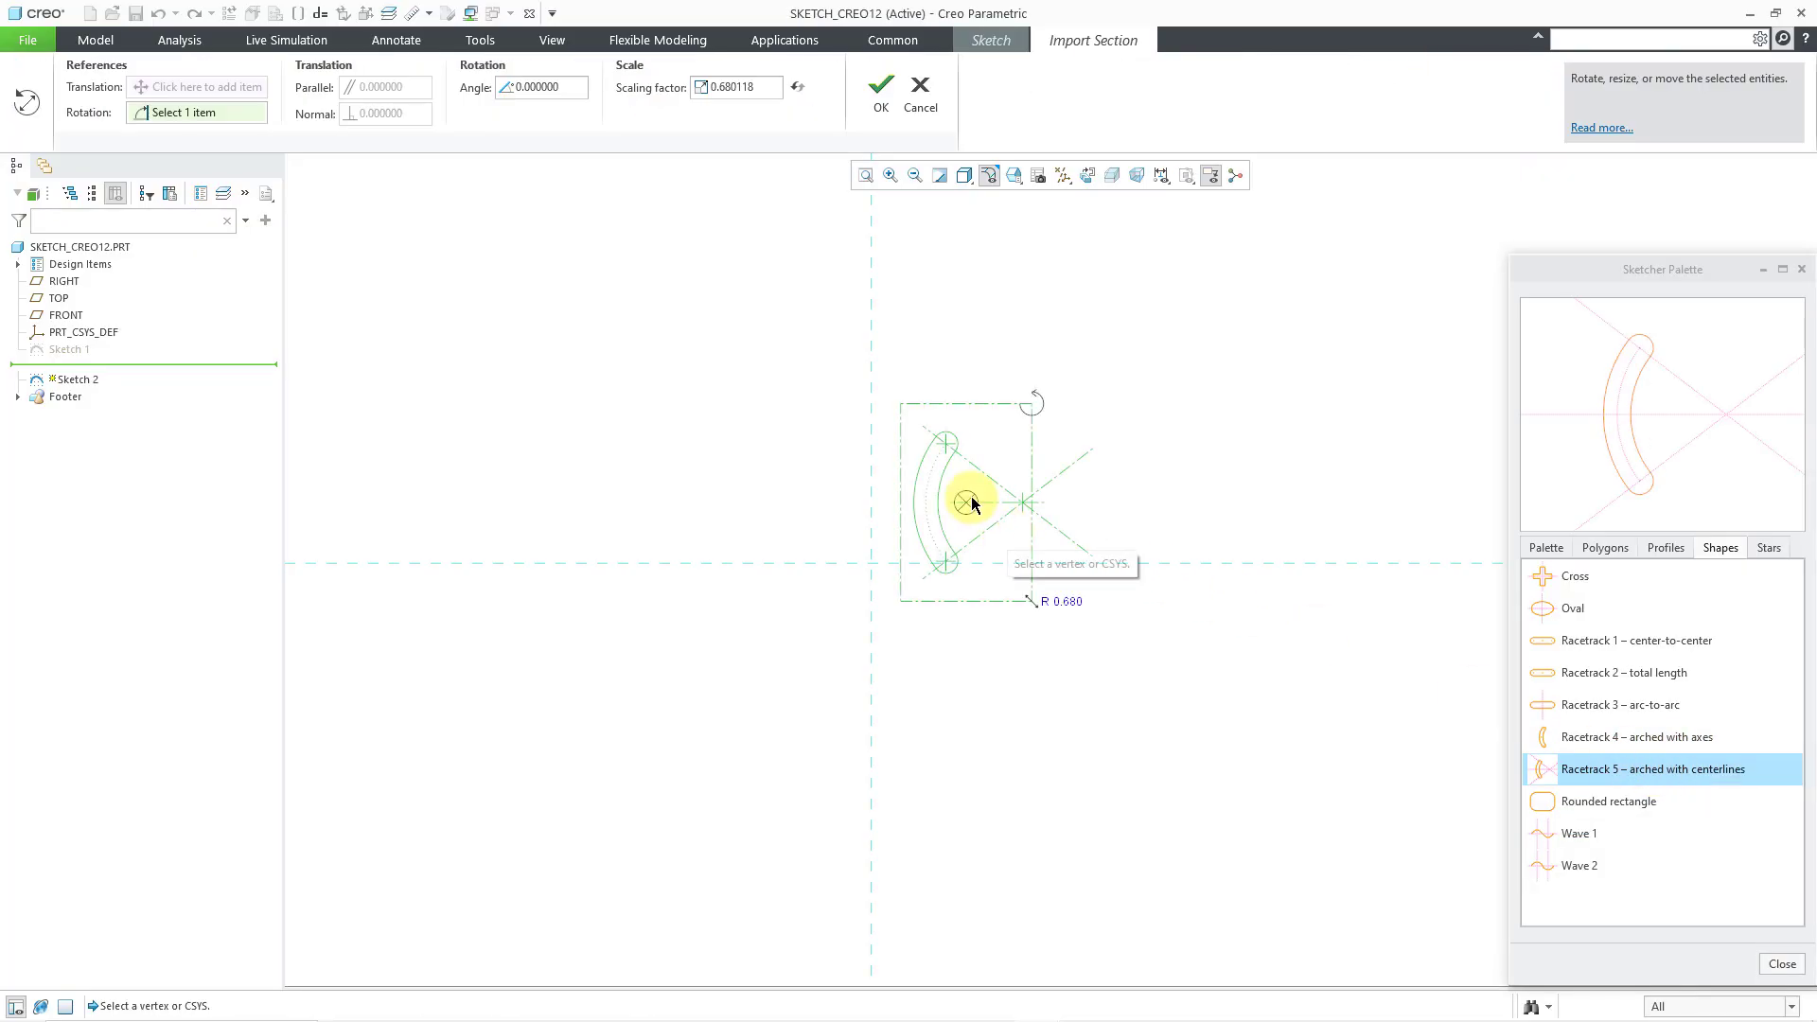
left_click_drag(970, 502, 642, 575)
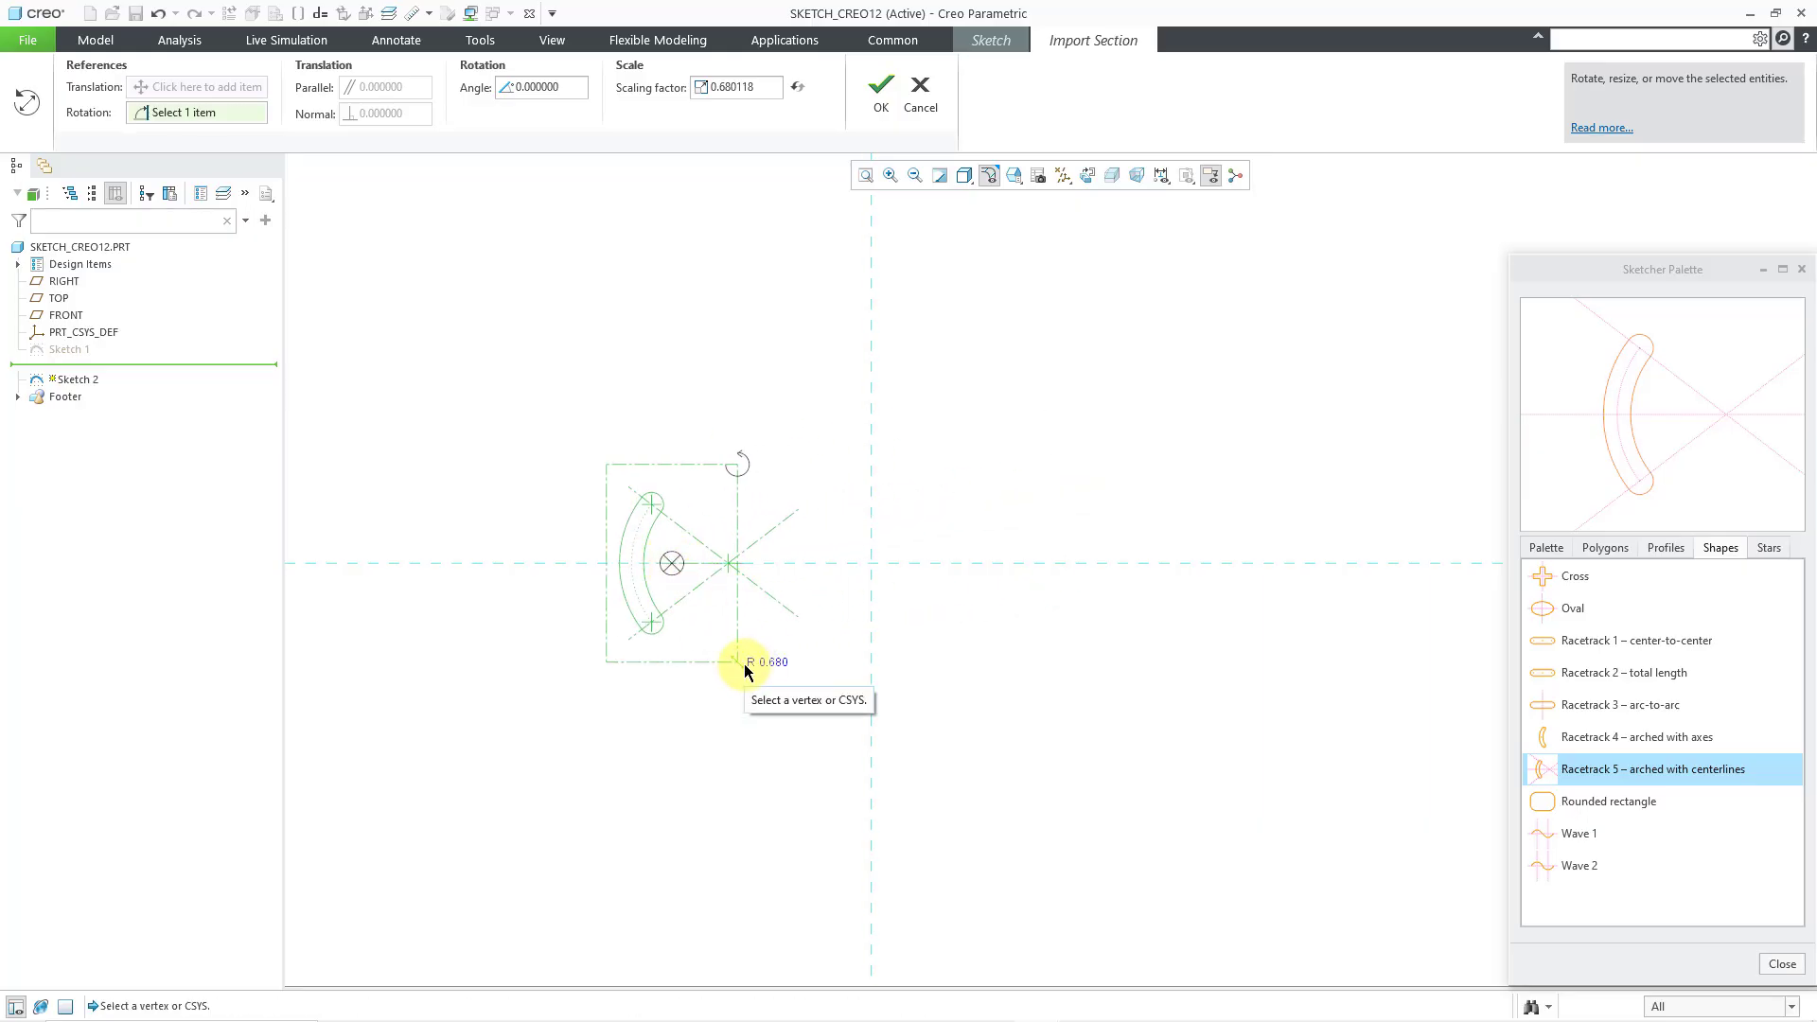
mouse_move(744, 669)
left_mouse_down()
mouse_move(815, 758)
mouse_move(921, 839)
mouse_move(1099, 888)
left_mouse_up()
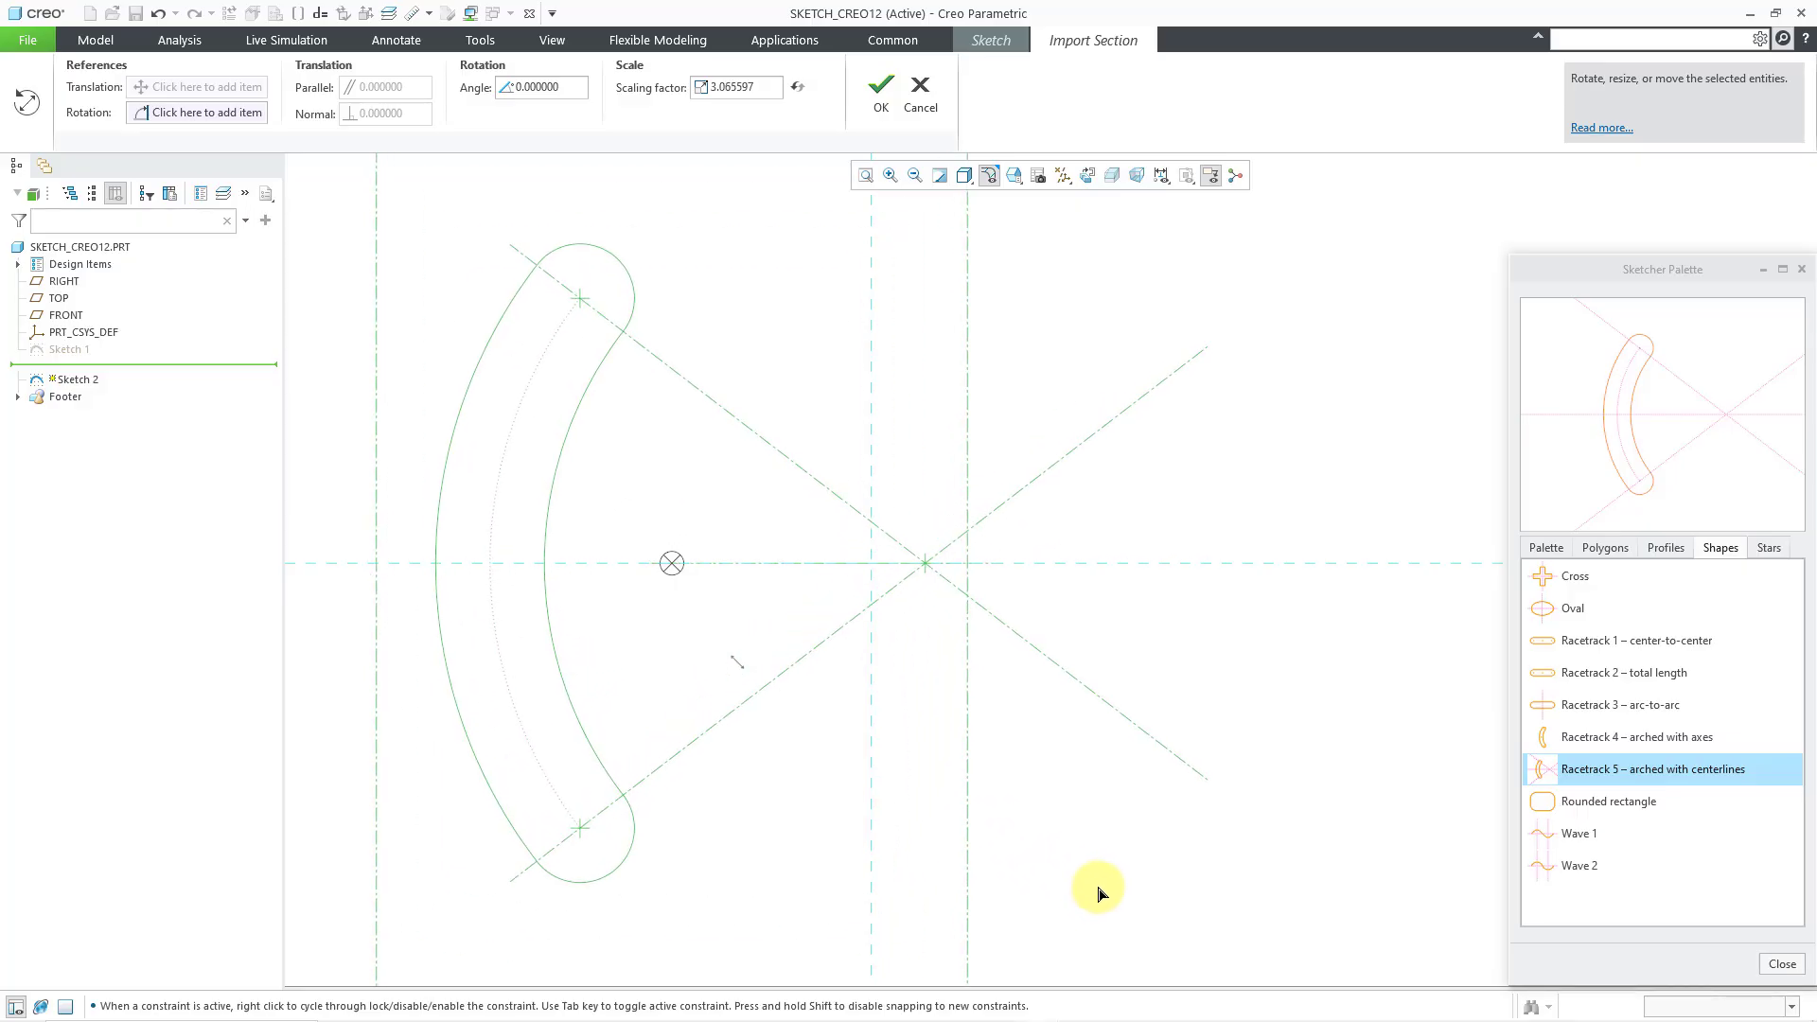
left_click(886, 100)
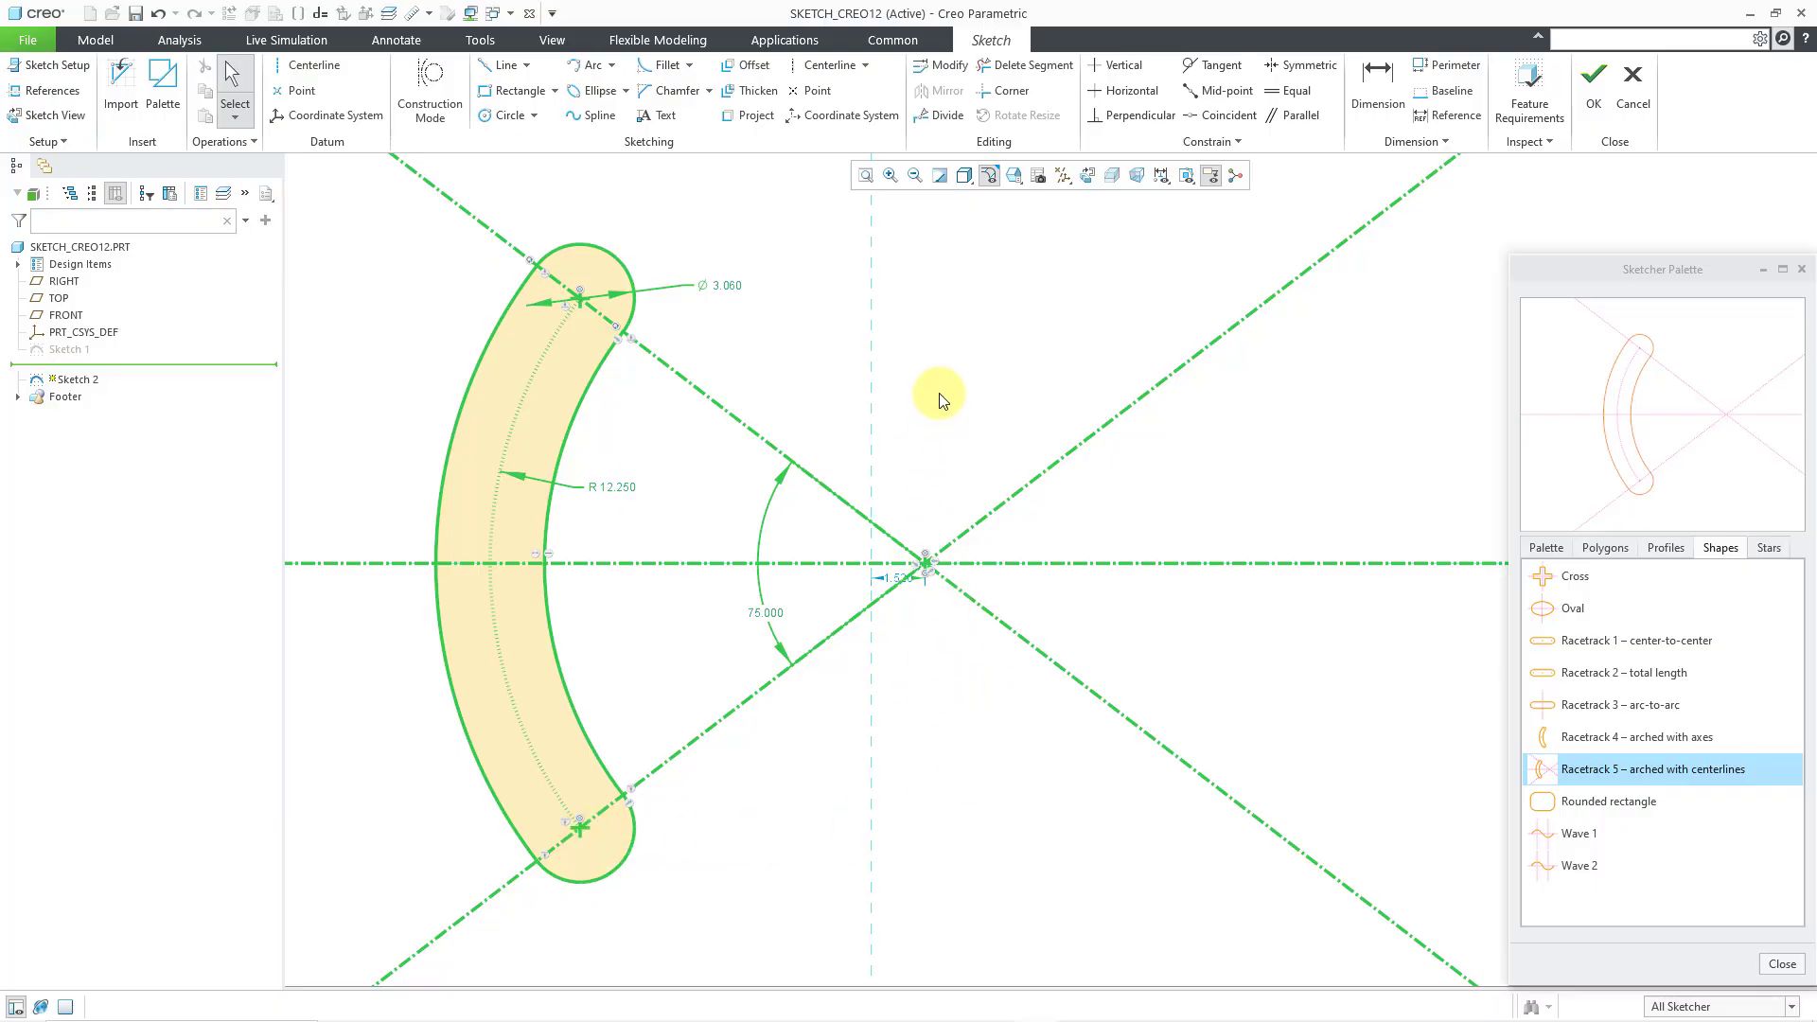
Close the Sketcher Palette, repaint, and accept Sketch 2, leaving nothing selected.
left_click(1783, 966)
left_click(940, 176)
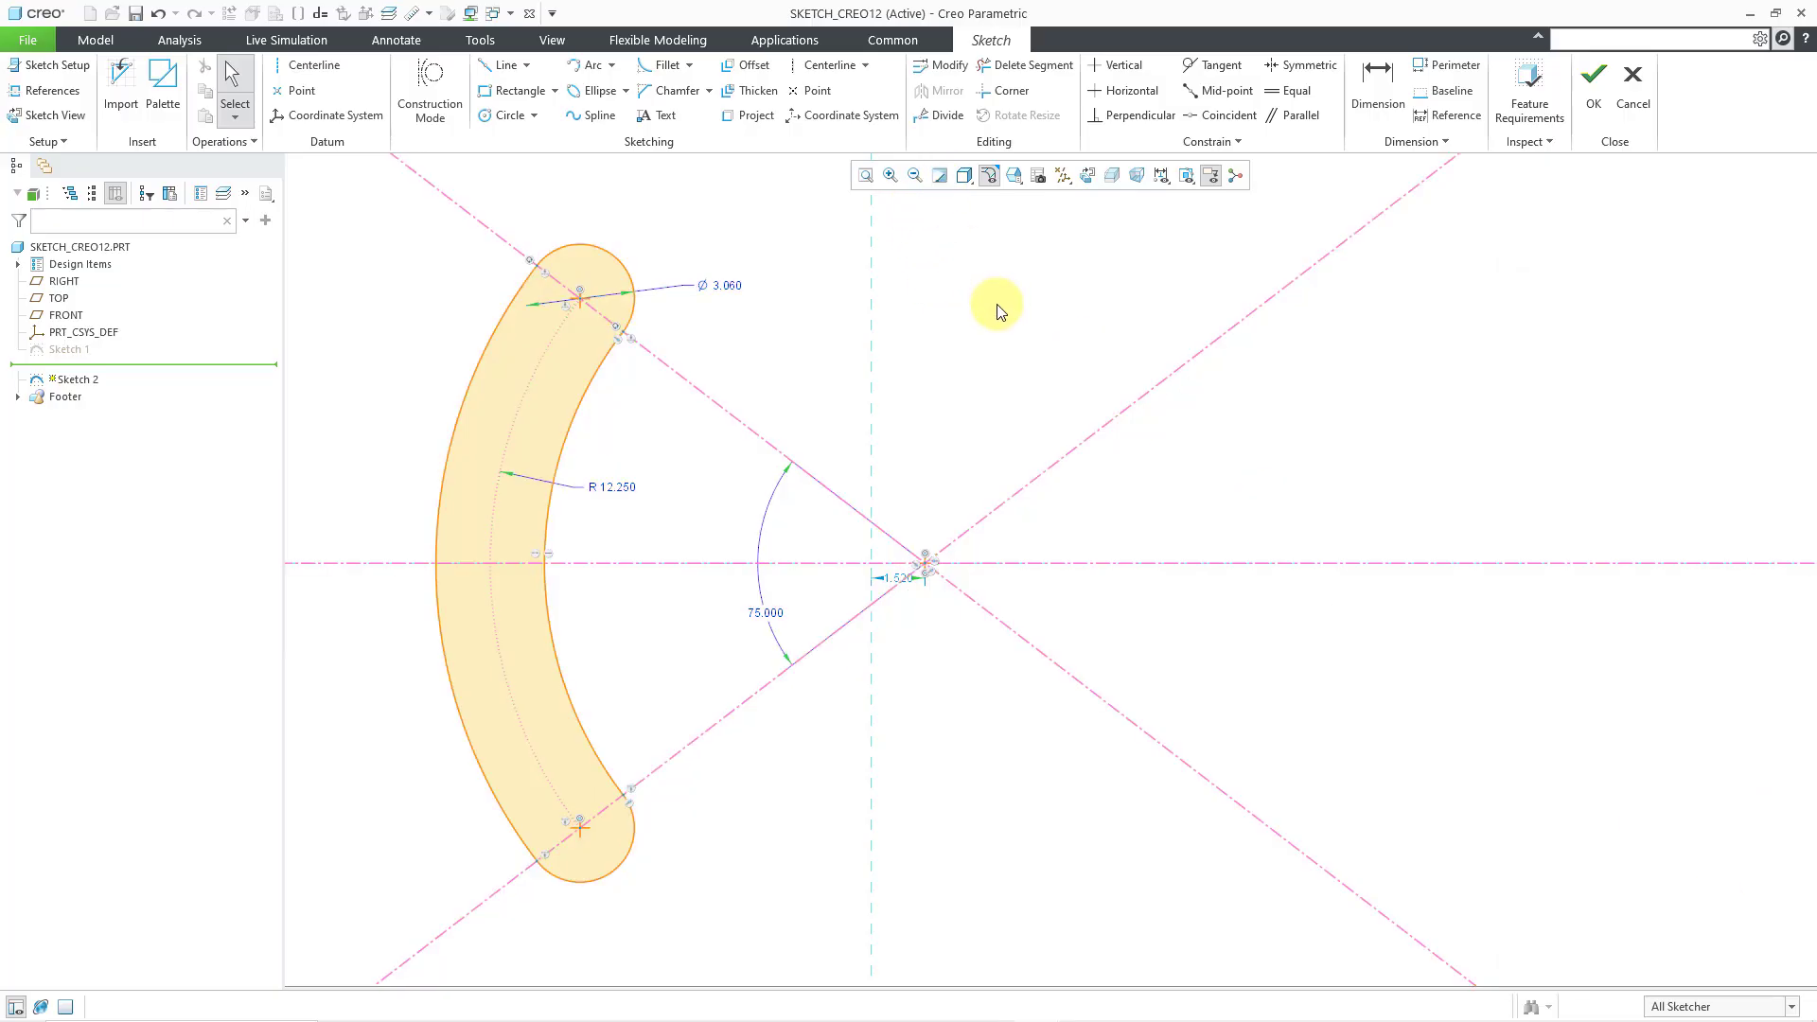
left_click(1594, 85)
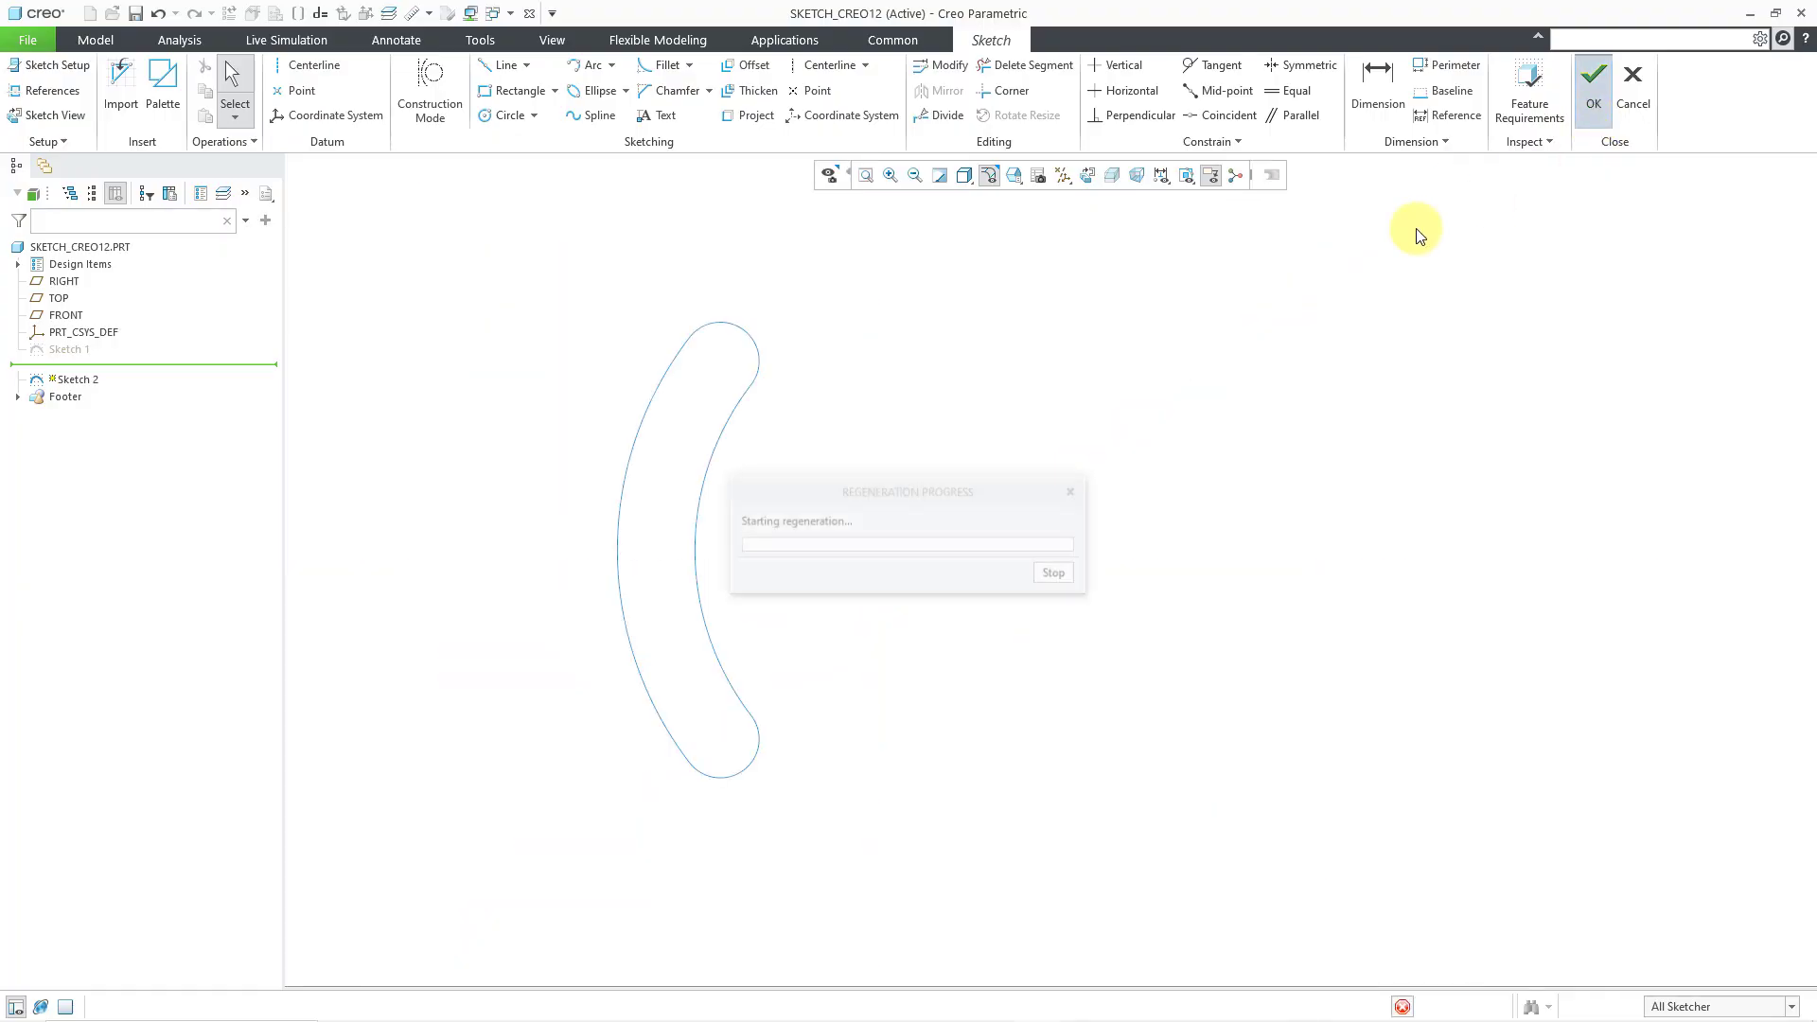
left_click(1023, 339)
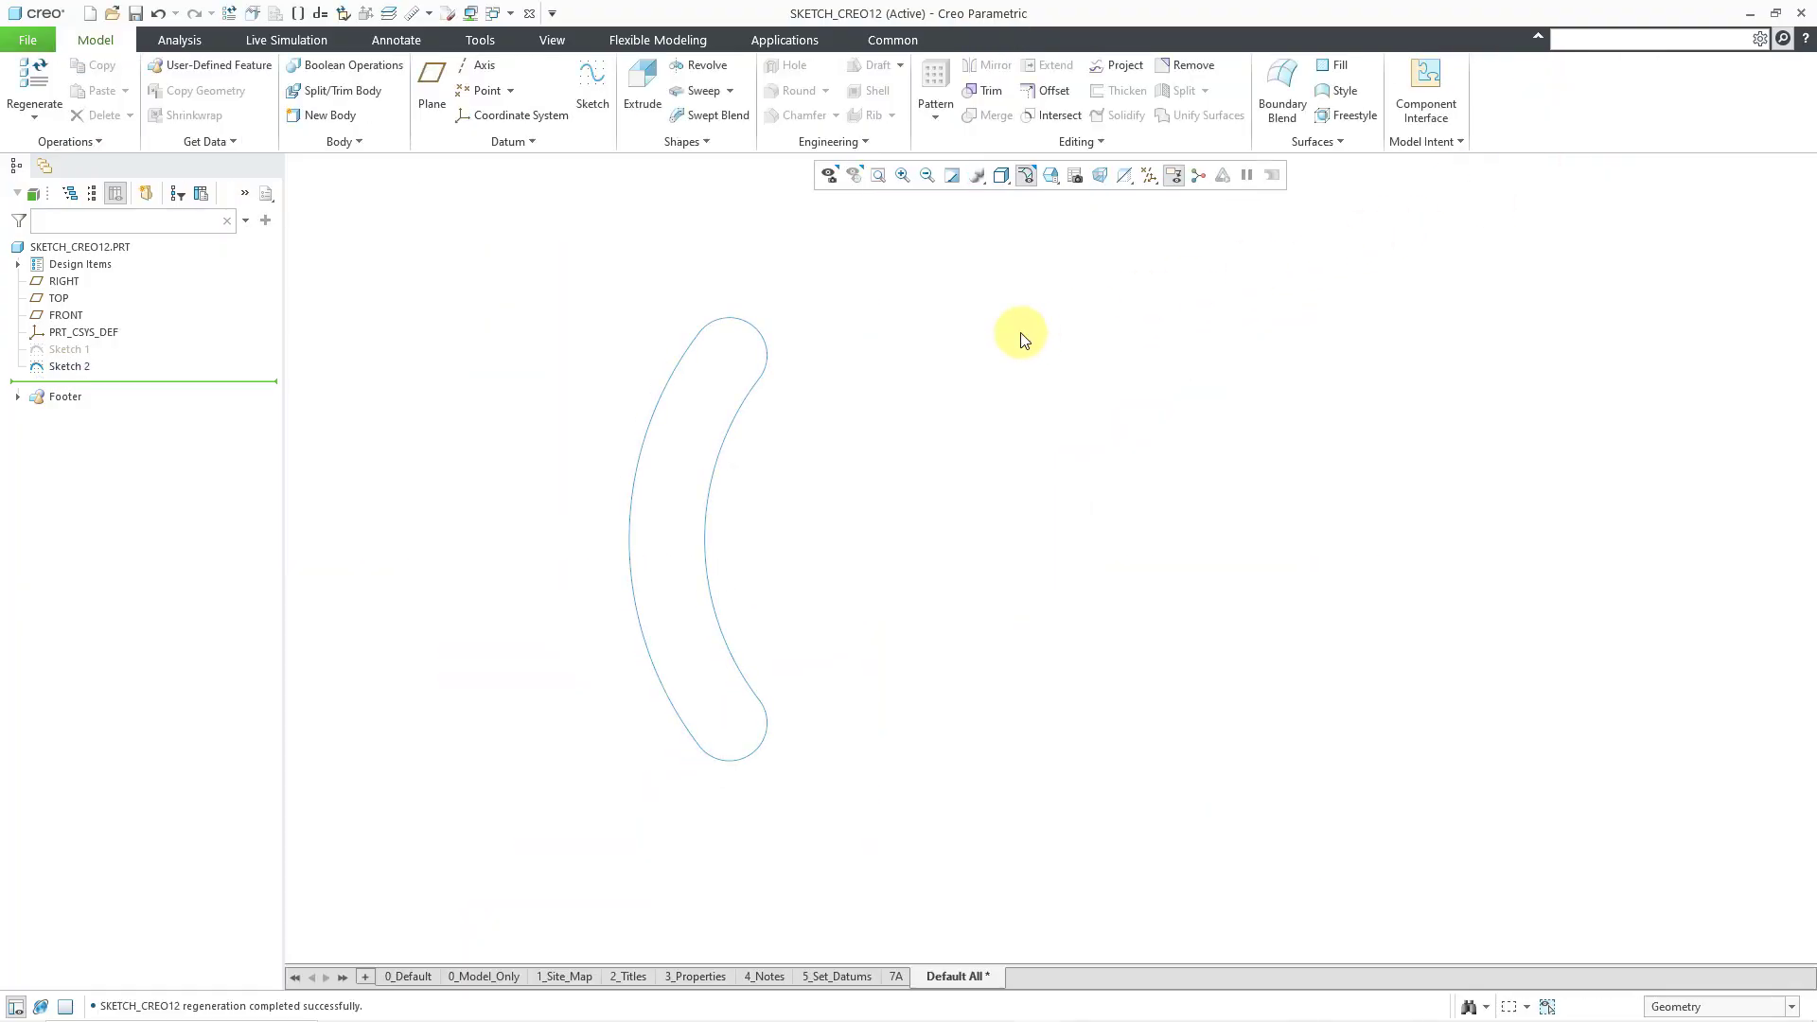